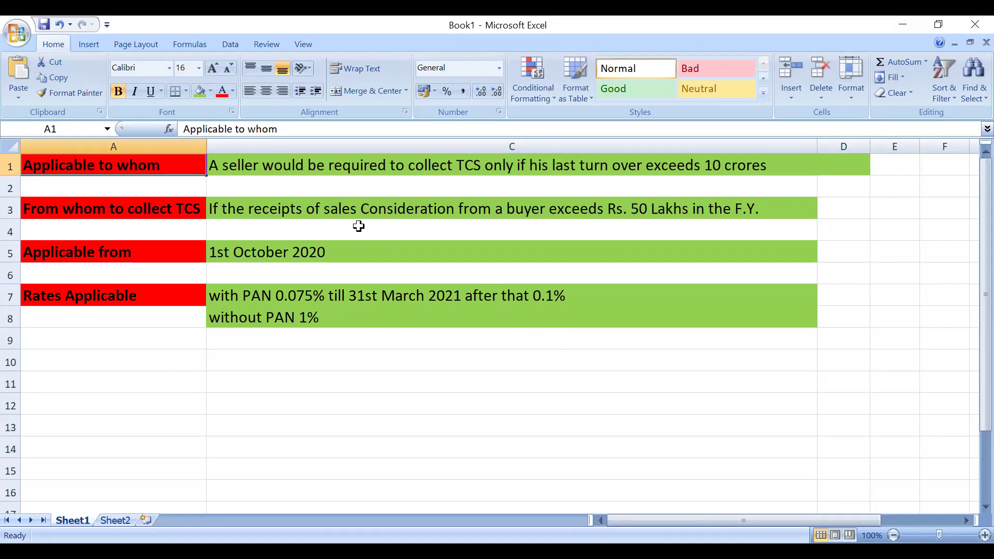
- Review the TCS collection criteria, applicable date and applicable rates listed on Sheet1
{"action": "left_click", "coordinate": [153, 208]}
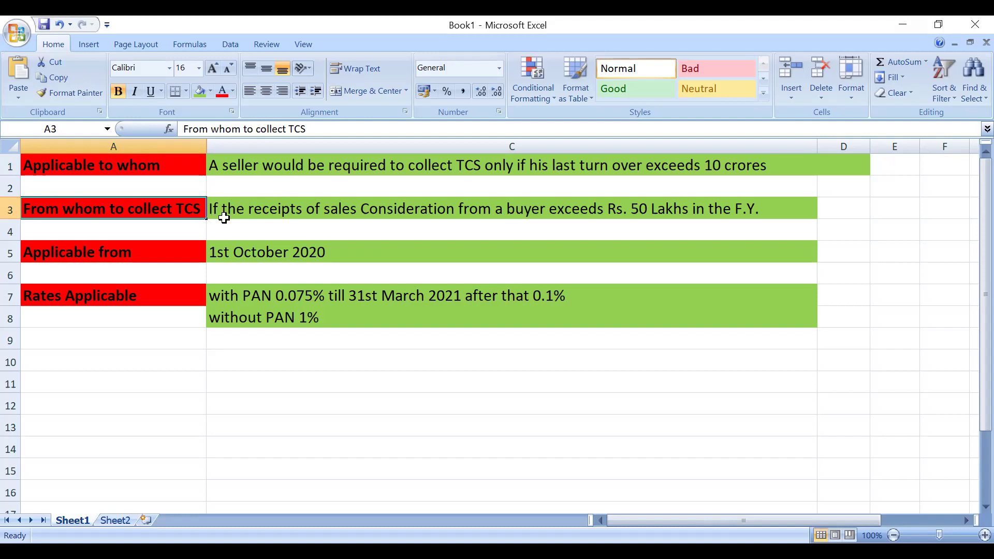
{"action": "left_click", "coordinate": [223, 208]}
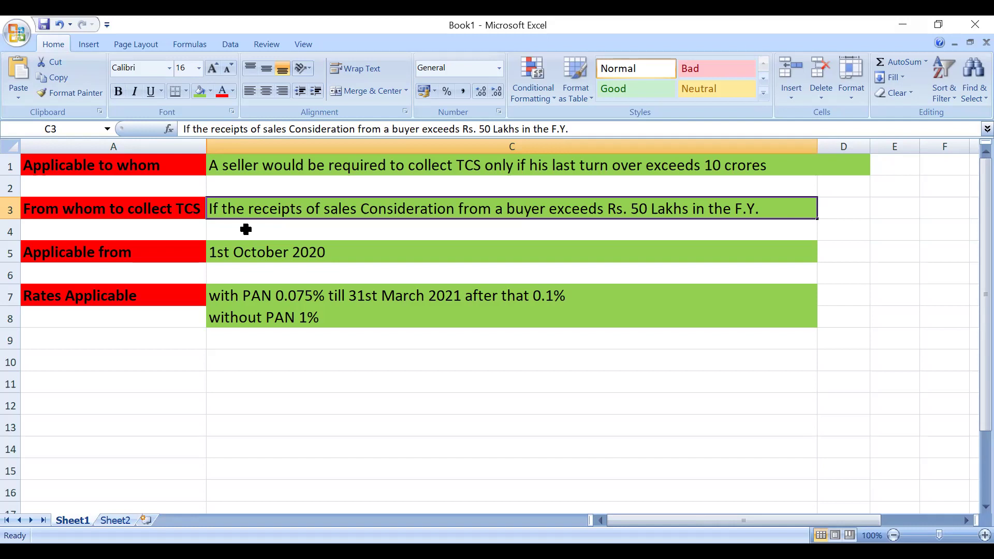
{"action": "left_click", "coordinate": [170, 250]}
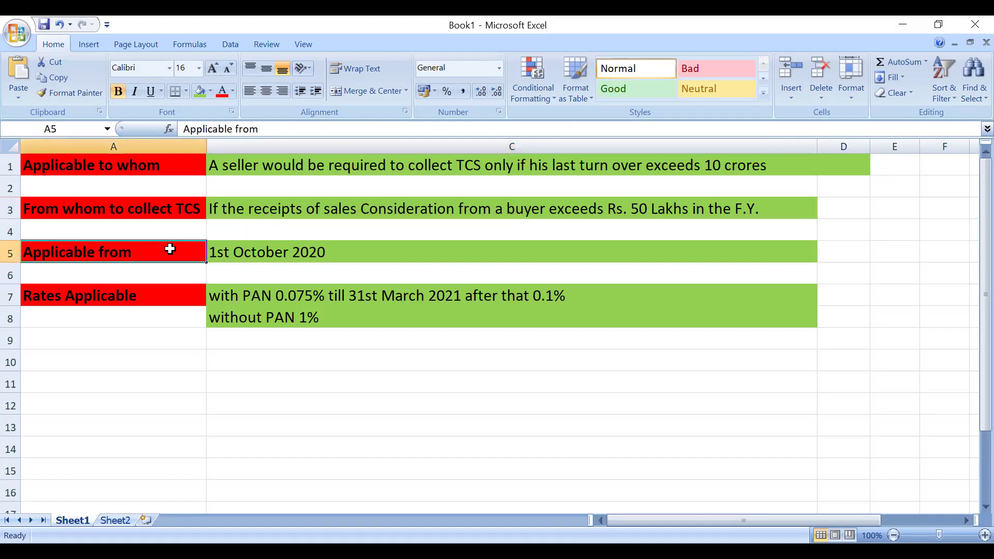
{"action": "left_click", "coordinate": [174, 301]}
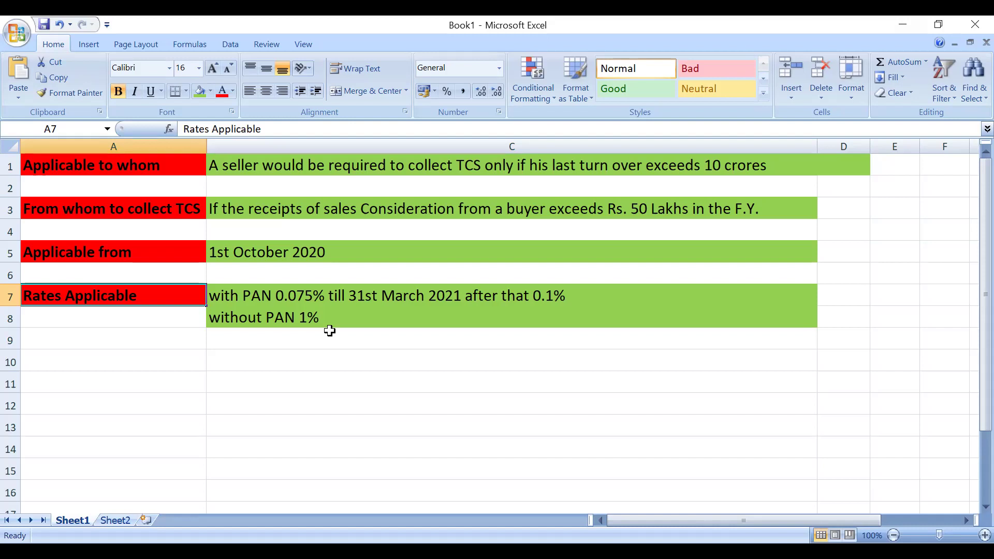
- Open Sheet2 and compare the two scenarios' sellers, buyers, and sales before and after 1st October
{"action": "left_click", "coordinate": [115, 521]}
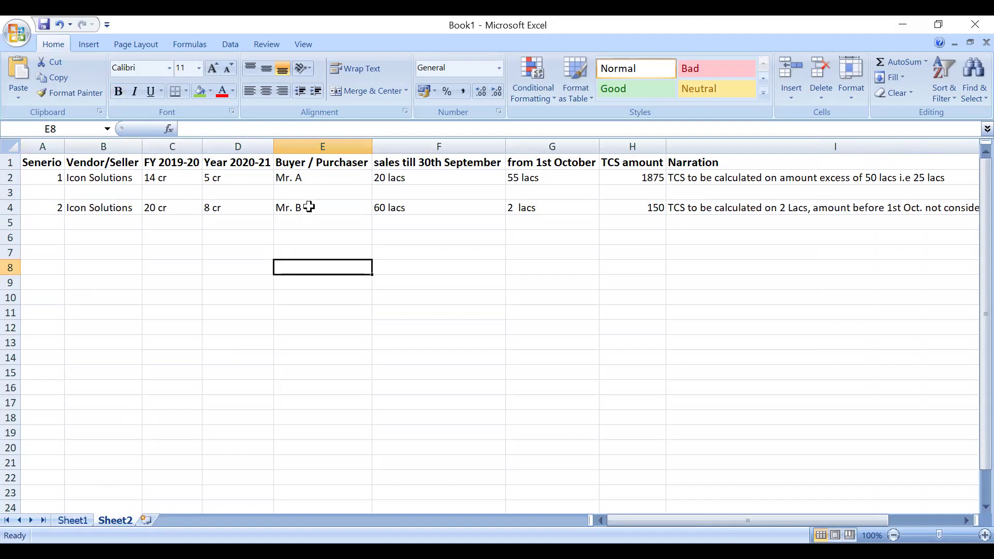
{"action": "left_click", "coordinate": [422, 179]}
{"action": "left_click", "coordinate": [111, 175]}
{"action": "left_click", "coordinate": [105, 206]}
{"action": "left_click", "coordinate": [109, 181]}
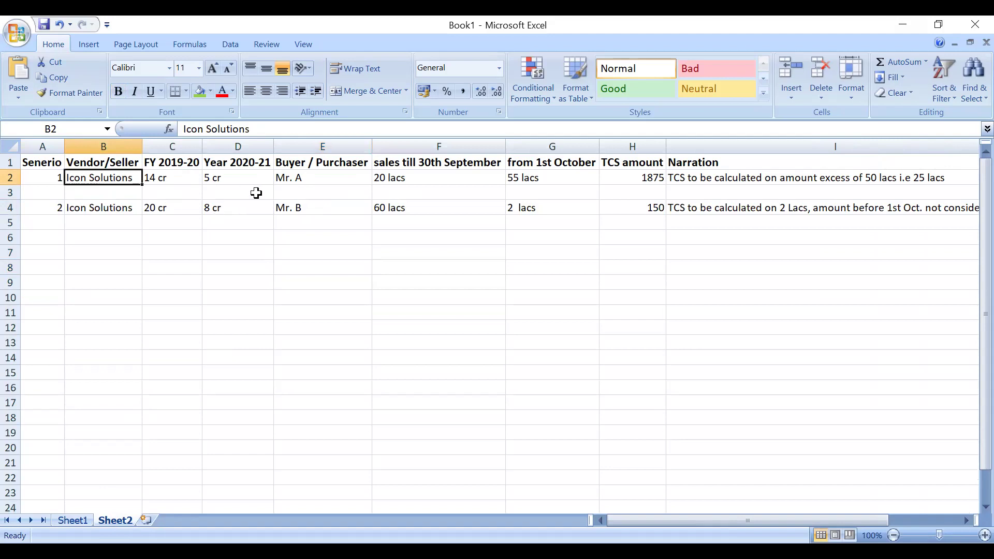
{"action": "left_click", "coordinate": [290, 177]}
{"action": "left_click", "coordinate": [394, 179]}
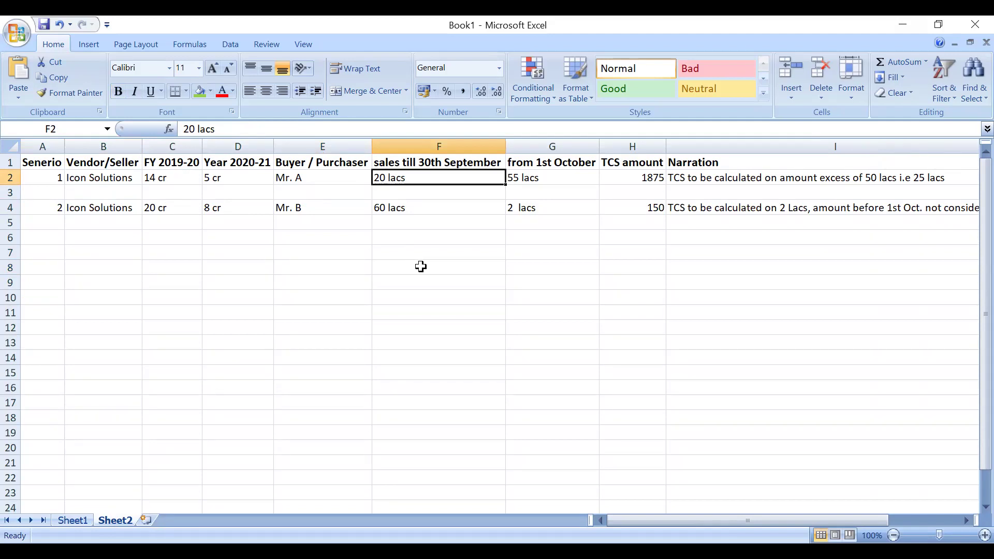
{"action": "left_click", "coordinate": [397, 209]}
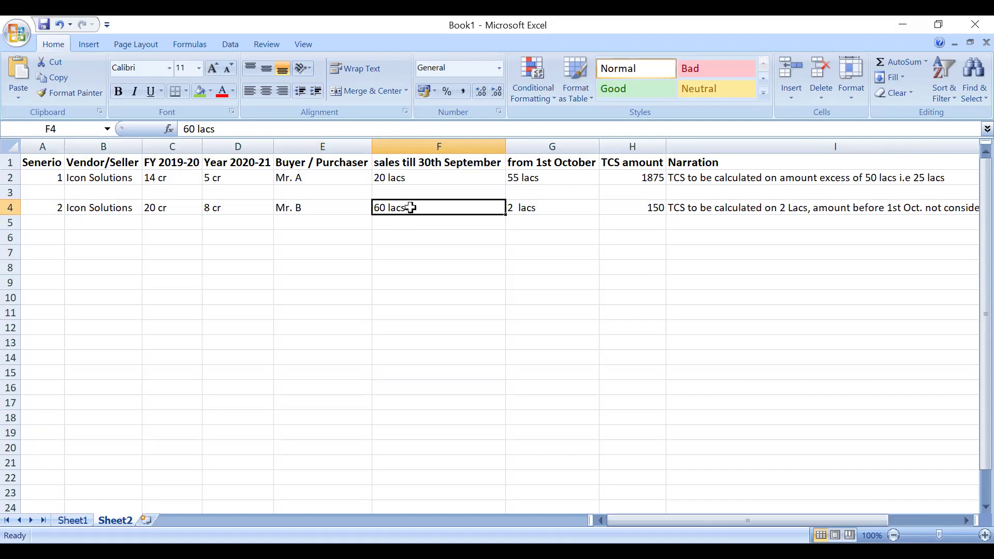
{"action": "left_click", "coordinate": [407, 179]}
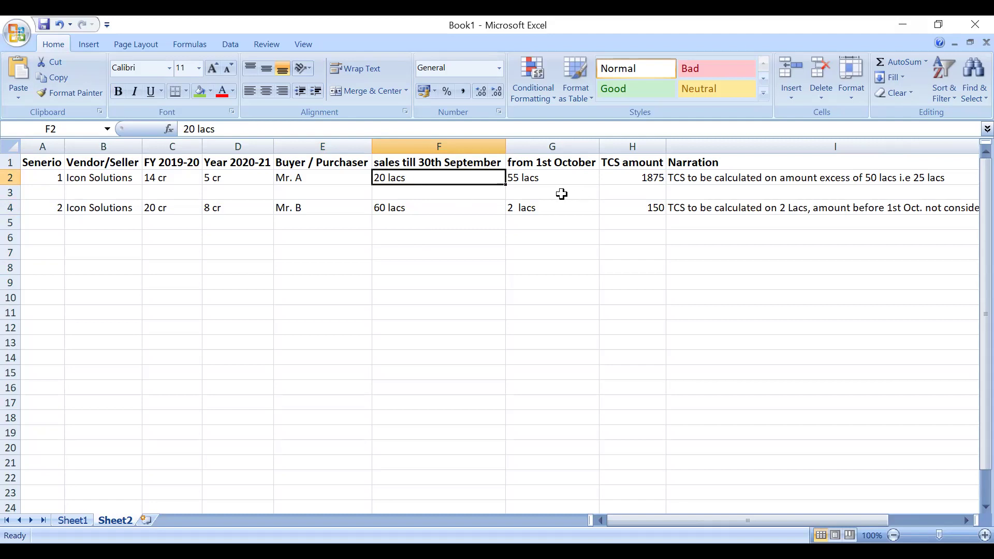
{"action": "left_click", "coordinate": [533, 218]}
{"action": "left_click", "coordinate": [405, 209]}
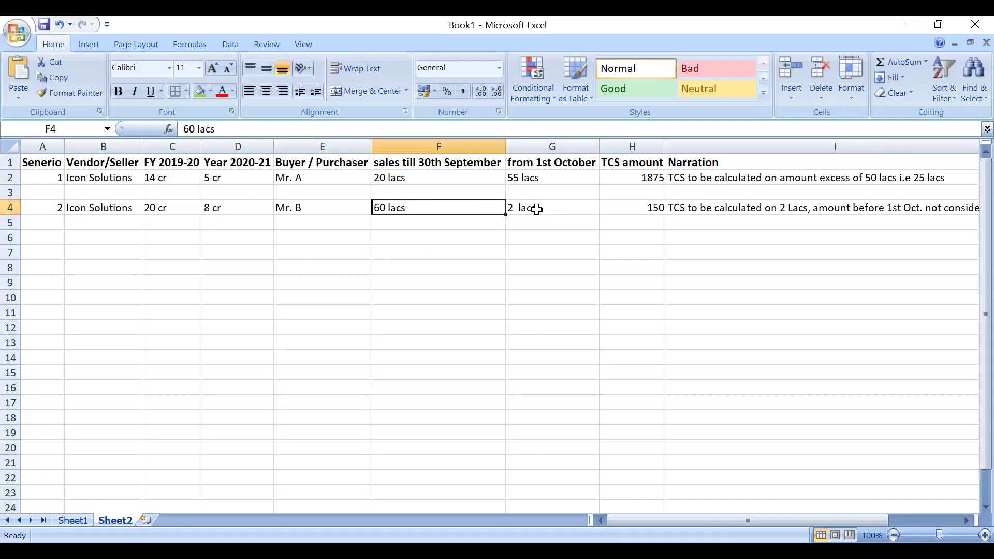
{"action": "left_click", "coordinate": [533, 208]}
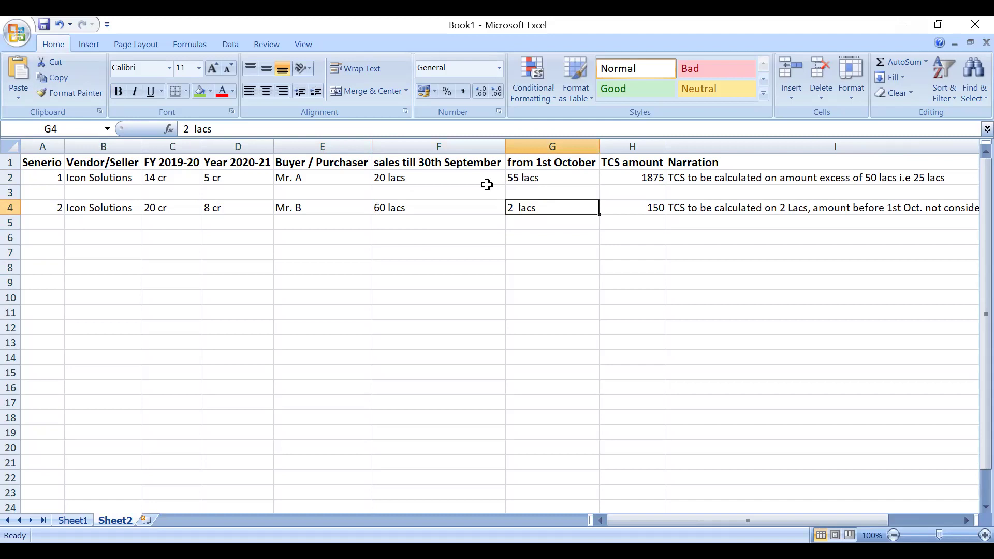
- Examine scenario 1's sales till 30th September, its sales from 1st October and its TCS narration
{"action": "left_click", "coordinate": [430, 180]}
{"action": "left_click", "coordinate": [547, 177]}
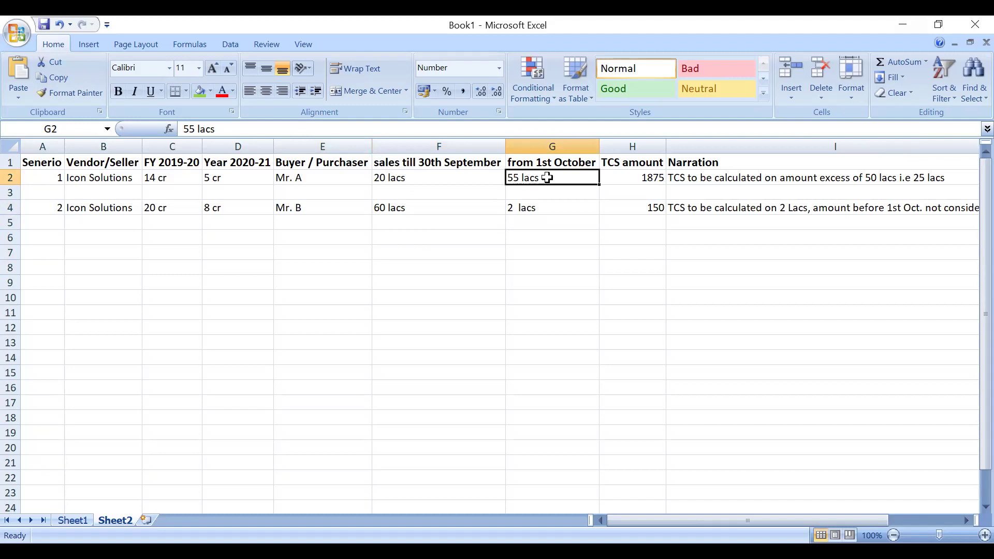
{"action": "left_click", "coordinate": [713, 177]}
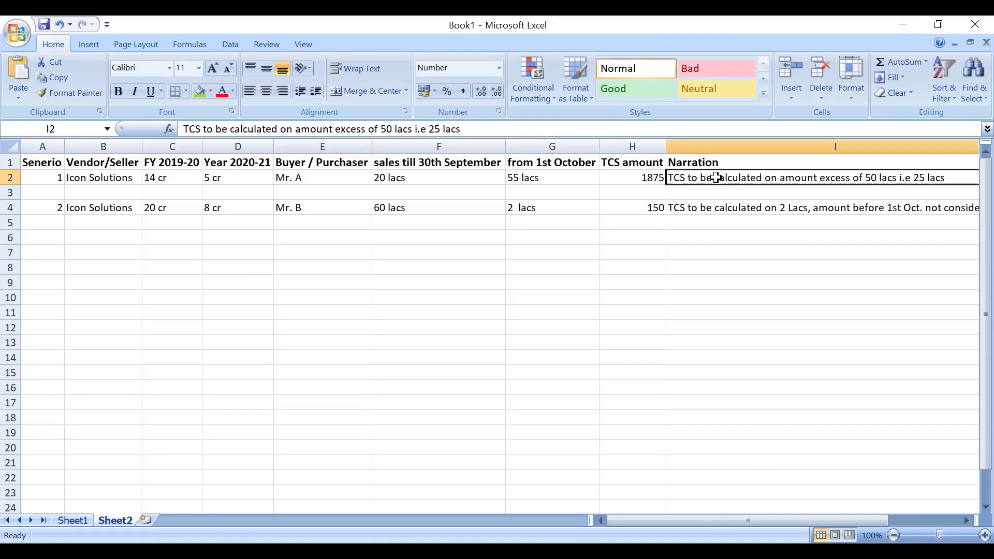
{"action": "left_click", "coordinate": [540, 206]}
{"action": "left_click", "coordinate": [528, 178]}
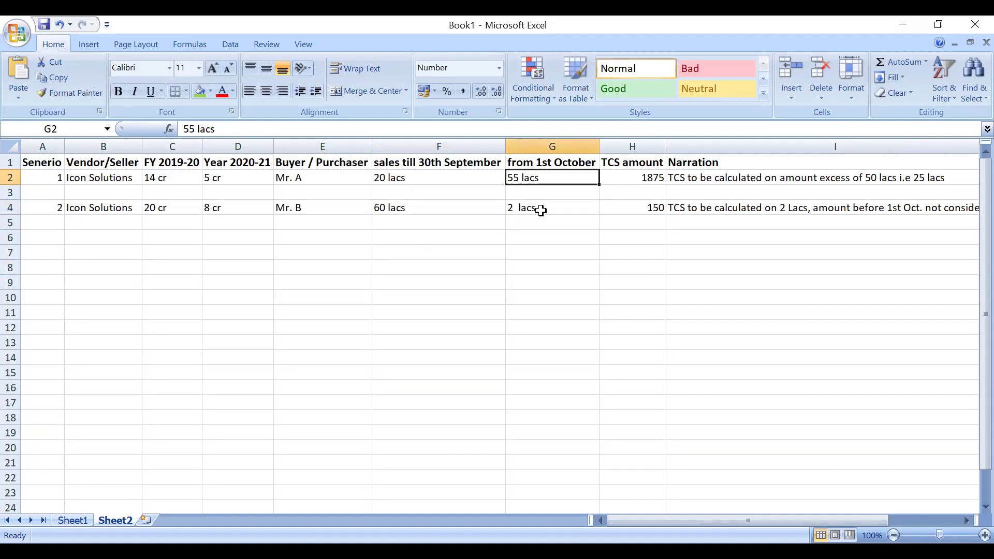
{"action": "left_click", "coordinate": [422, 177]}
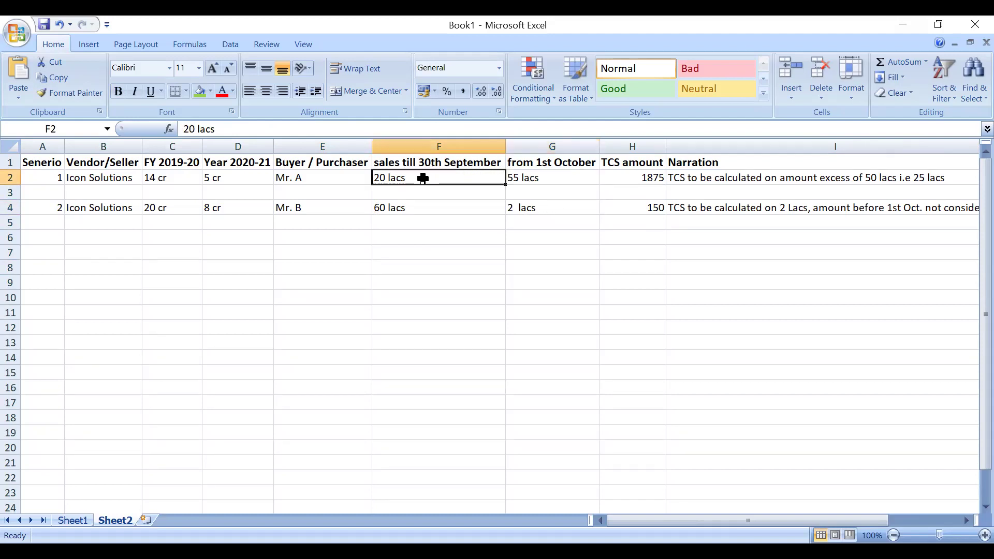
{"action": "left_click", "coordinate": [538, 179]}
{"action": "left_click", "coordinate": [467, 181]}
{"action": "left_click", "coordinate": [530, 179]}
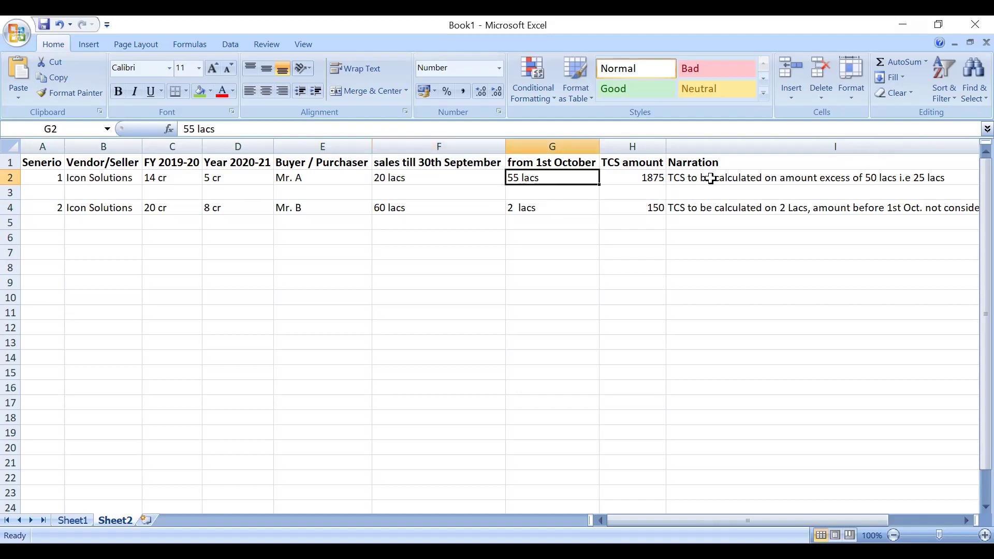
{"action": "left_click", "coordinate": [823, 177]}
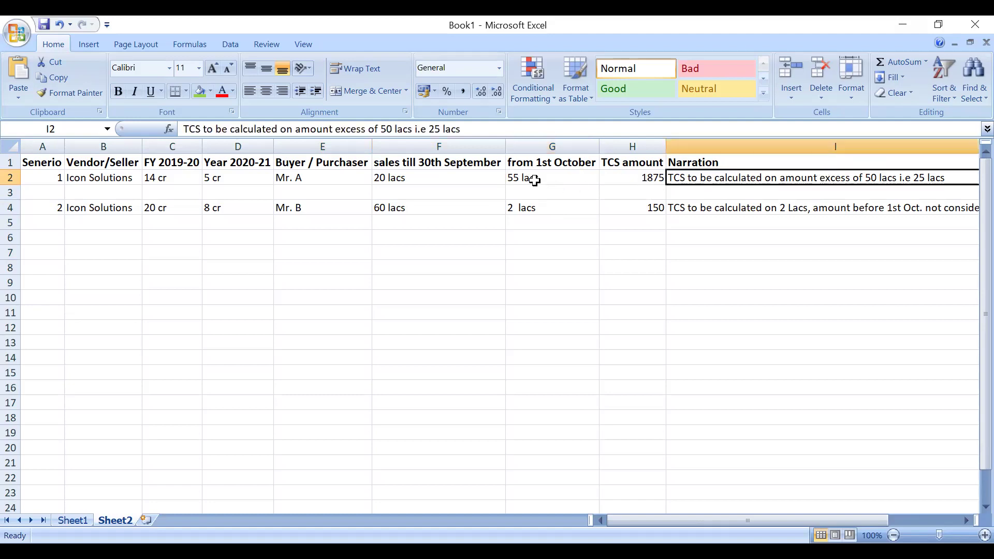
- Examine scenario 2's sales before and from 1st October together with its TCS narration
{"action": "left_click", "coordinate": [406, 206]}
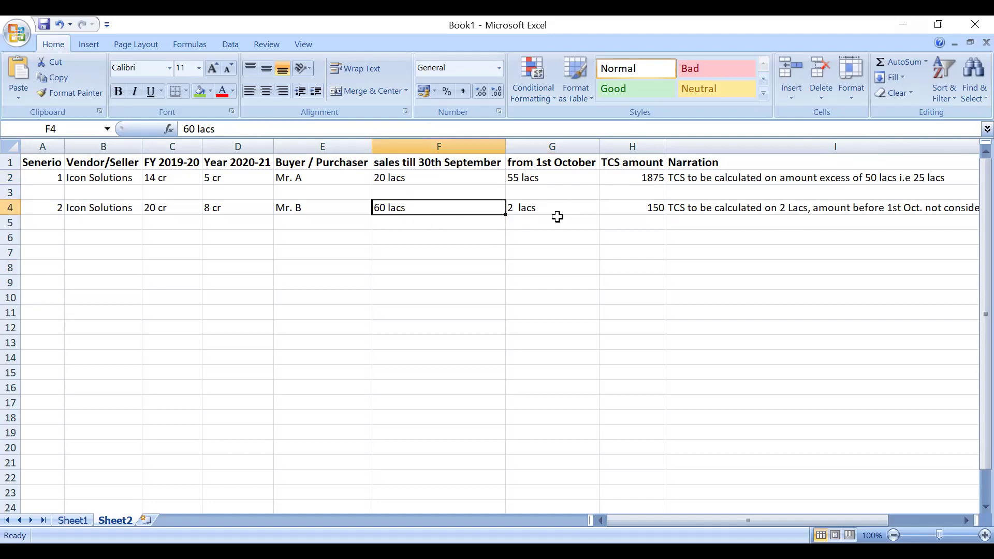
{"action": "left_click", "coordinate": [547, 208]}
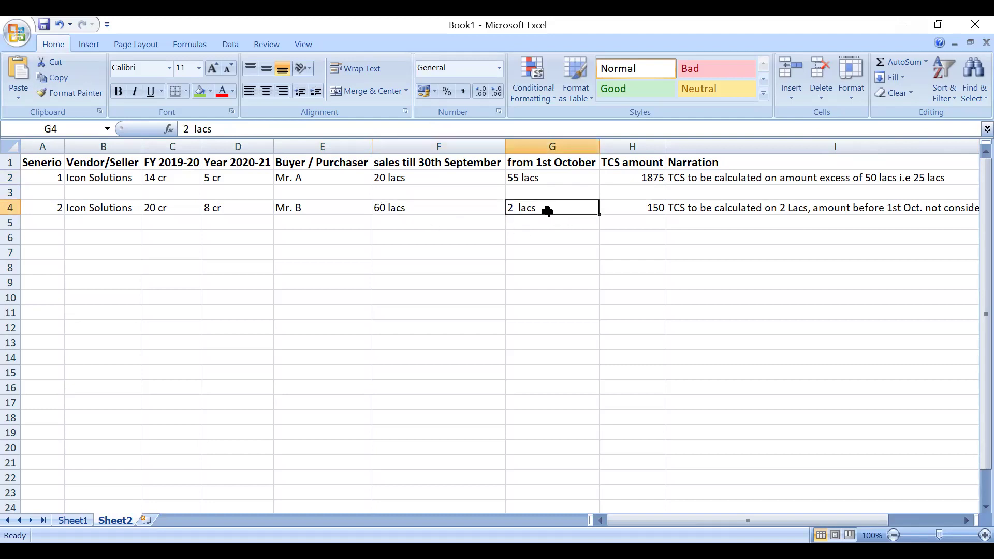
{"action": "left_click", "coordinate": [719, 207]}
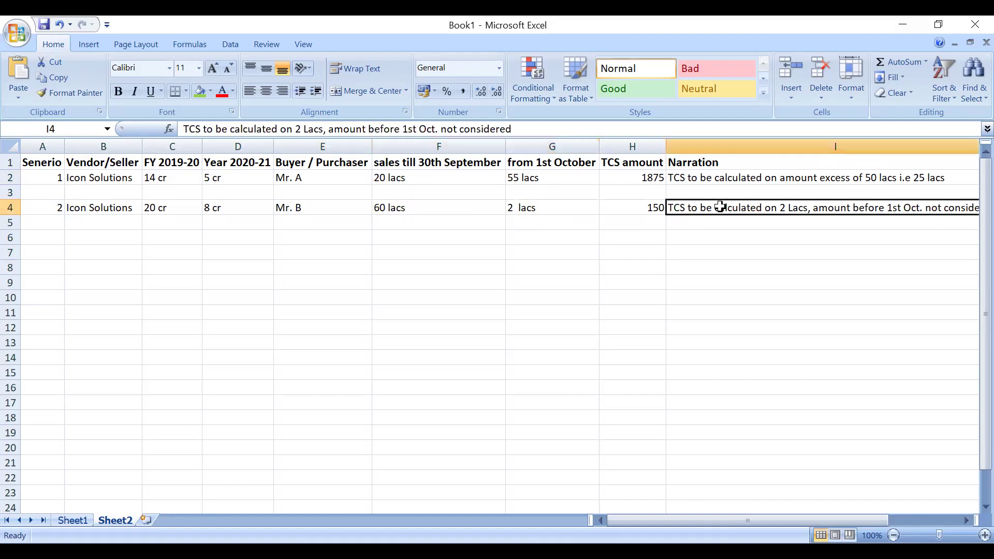
{"action": "left_click", "coordinate": [521, 210]}
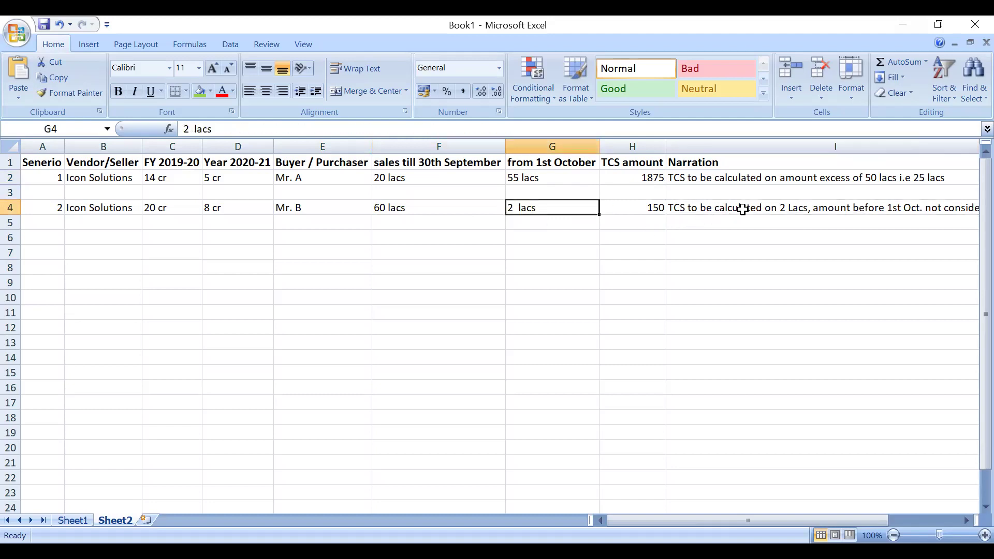
{"action": "left_click", "coordinate": [739, 211]}
{"action": "left_click", "coordinate": [437, 213]}
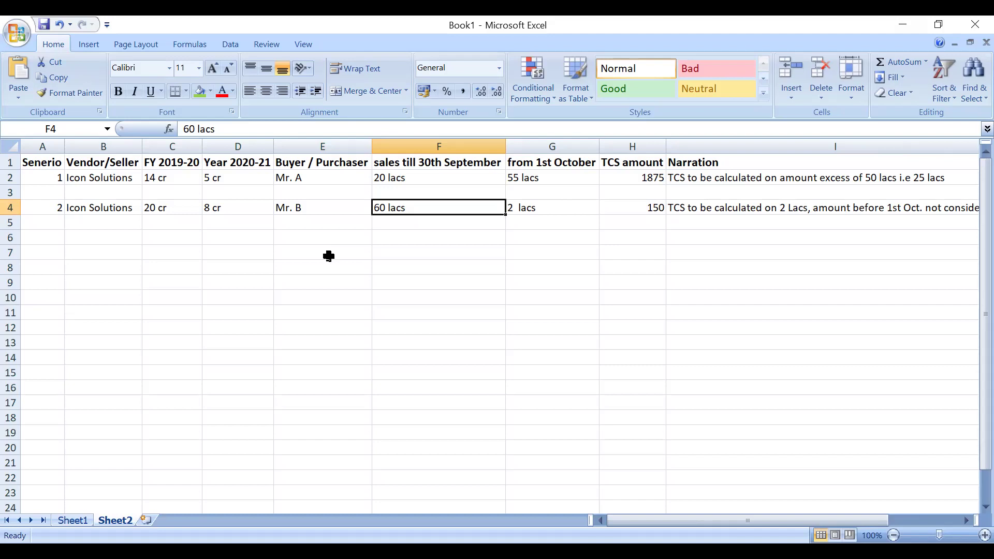
{"action": "left_click", "coordinate": [11, 207]}
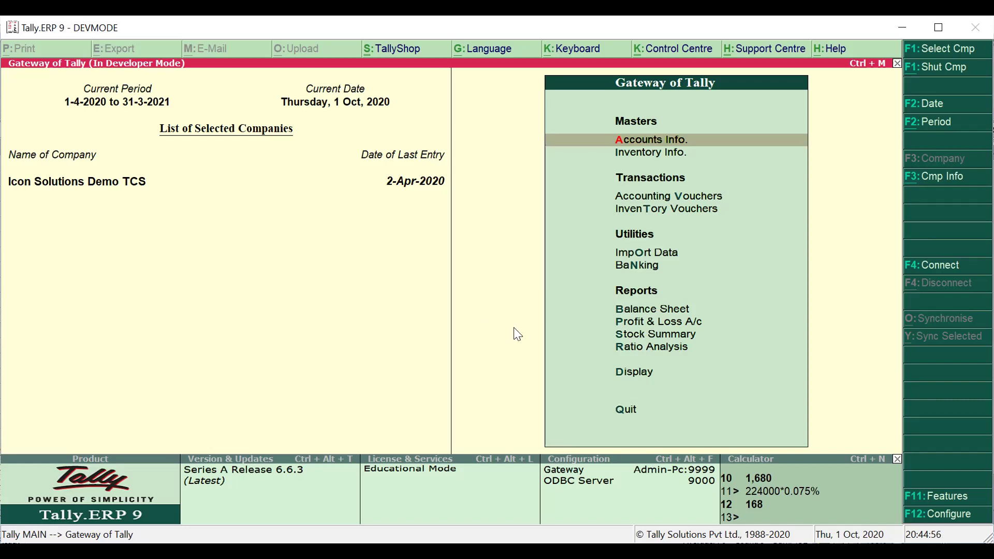
- In Tally.ERP 9, open the company's Statutory & Taxation features, keep TCS enabled and set Set/alter TCS details to Yes
{"action": "left_click", "coordinate": [925, 498]}
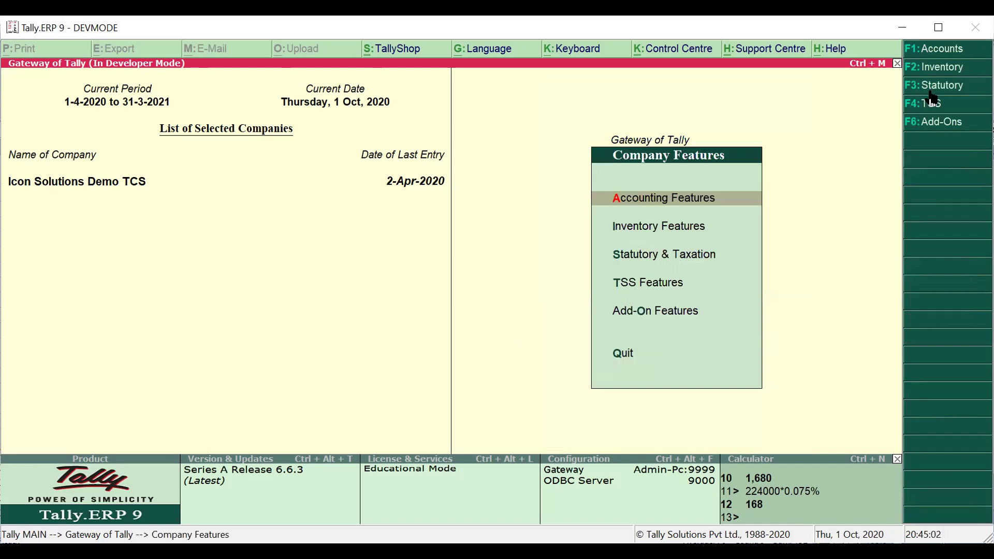
{"action": "left_click", "coordinate": [660, 254]}
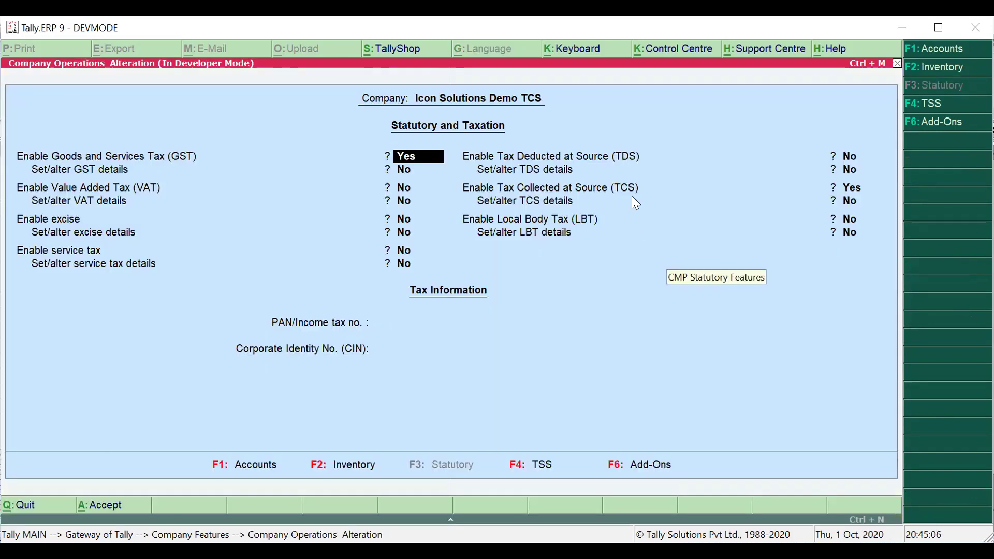
{"action": "left_click", "coordinate": [845, 191]}
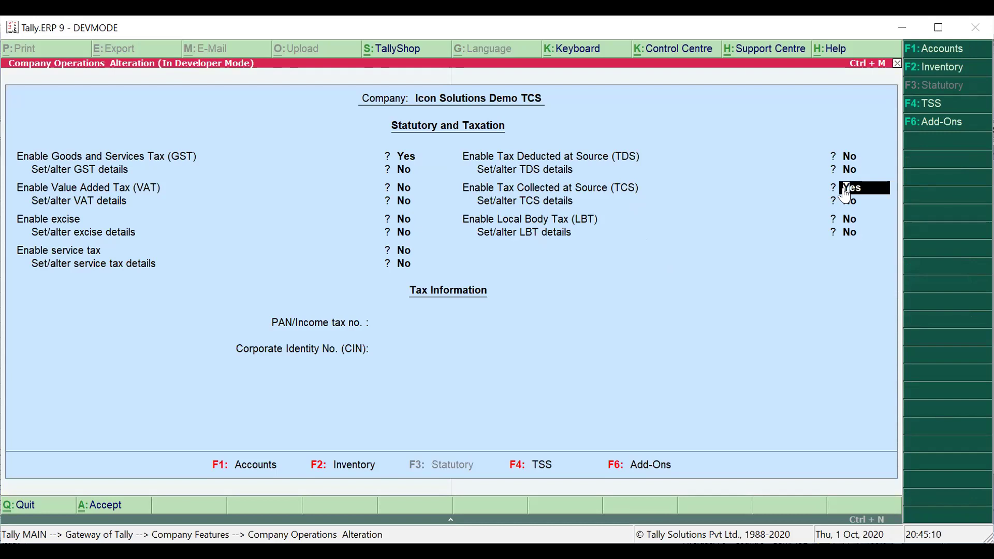
{"action": "key", "text": "Return"}
{"action": "type", "text": "y"}
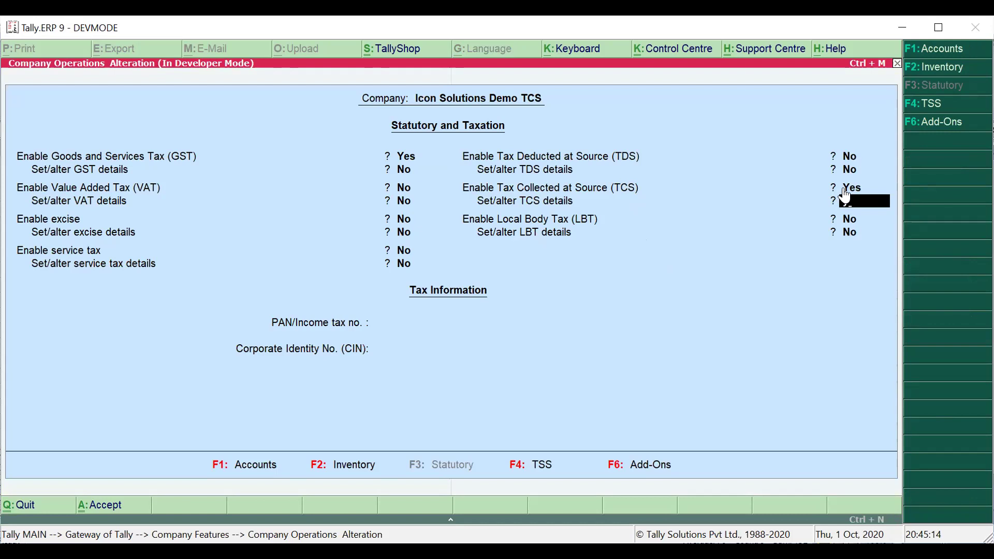
{"action": "key", "text": "Return"}
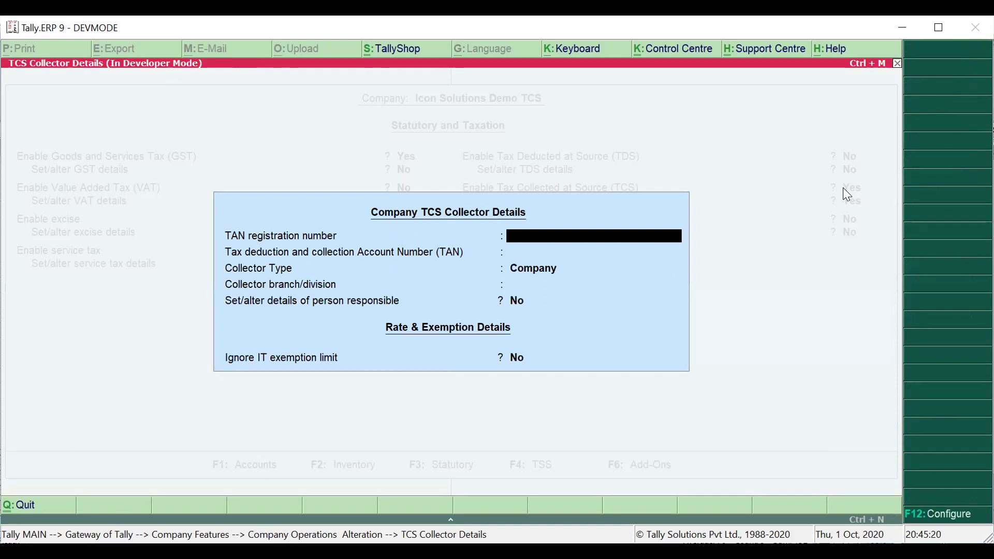
- Leave both TAN fields blank and look through the available Collector Type options in the TCS collector details
{"action": "key", "text": "Return"}
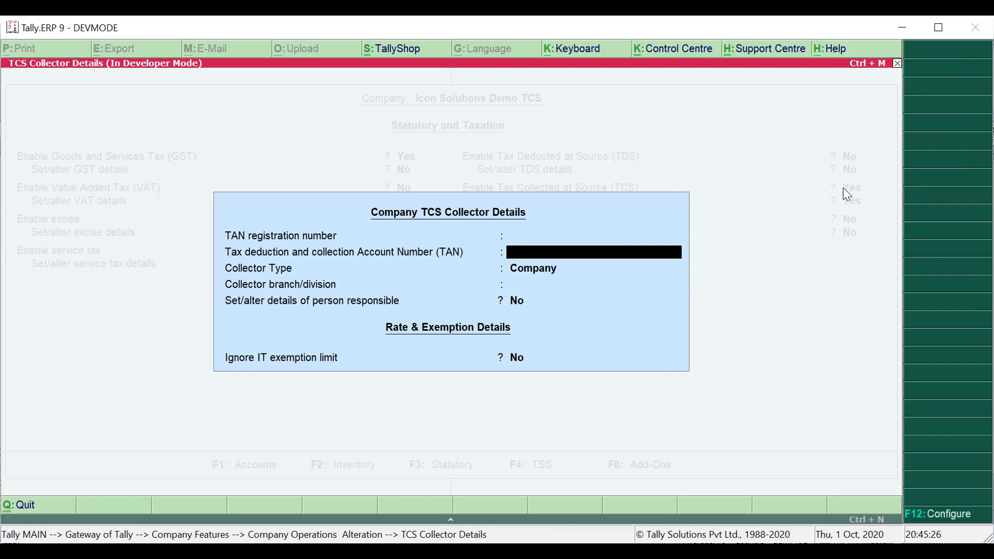
{"action": "key", "text": "Return"}
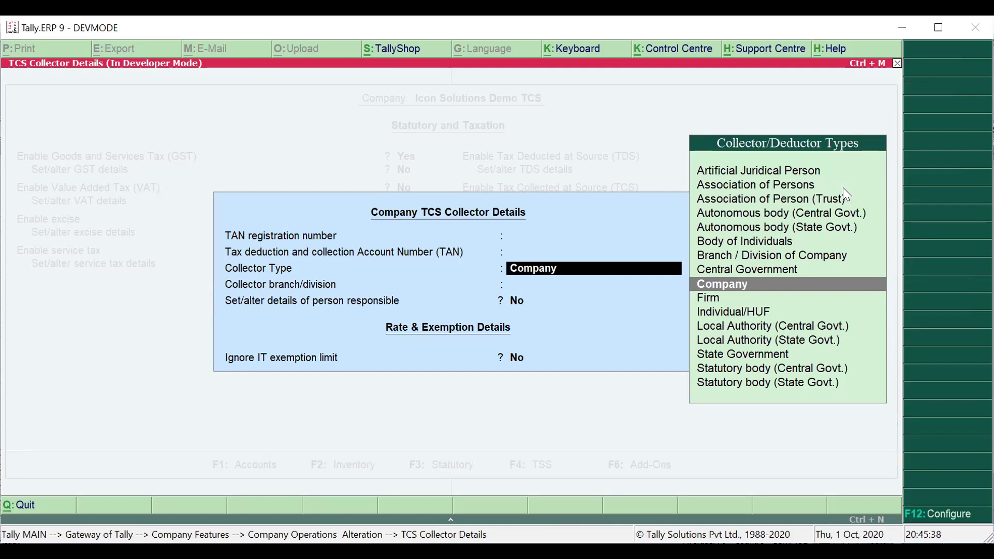
{"action": "key", "text": "Up"}
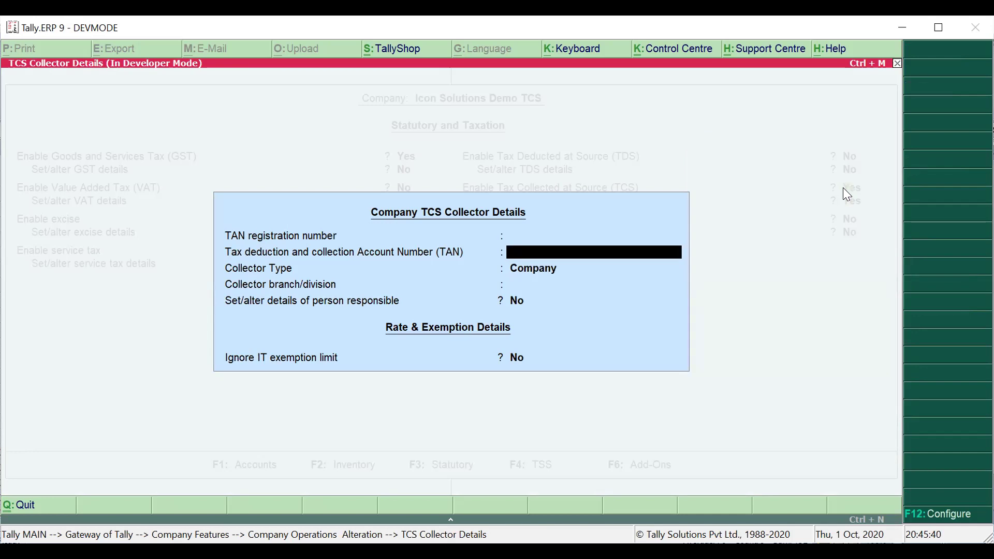
{"action": "key", "text": "Down"}
{"action": "key", "text": "Down"}
{"action": "key", "text": "Up"}
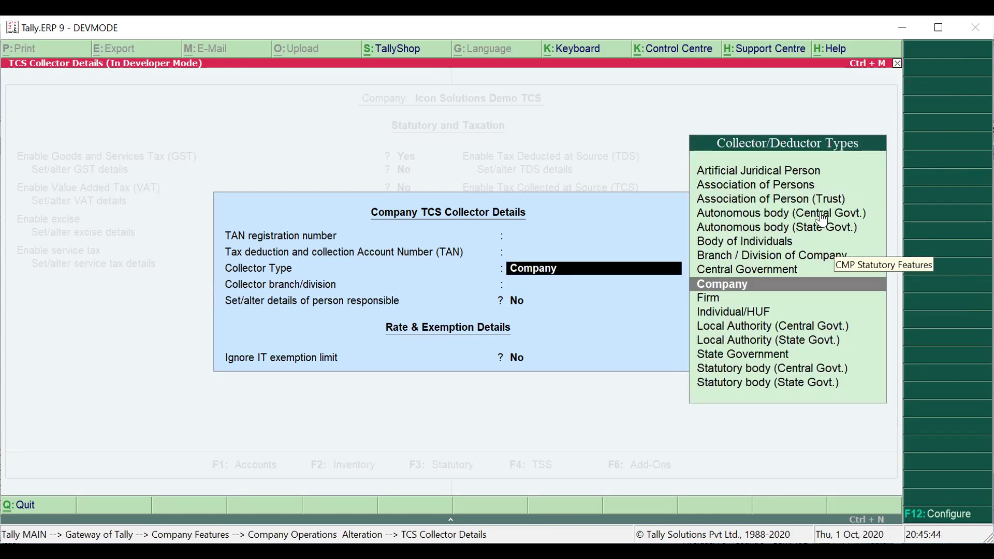
- Set Display all collectors types to No in the TCS collector configuration and return to the Collector Type field
{"action": "left_click", "coordinate": [944, 512]}
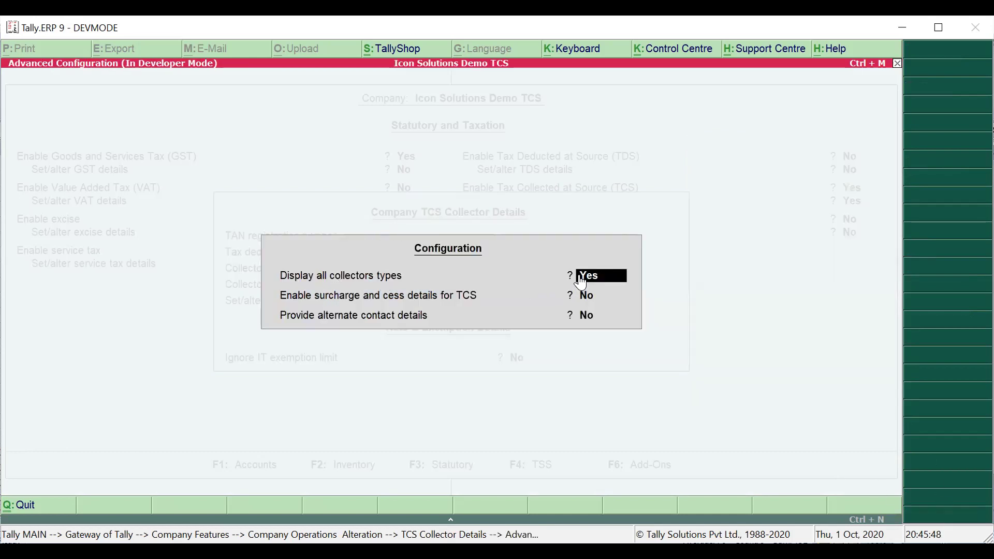
{"action": "key", "text": "n"}
{"action": "key", "text": "Return"}
{"action": "key", "text": "Return"}
{"action": "key", "text": "Return"}
{"action": "key", "text": "Return"}
{"action": "key", "text": "Return"}
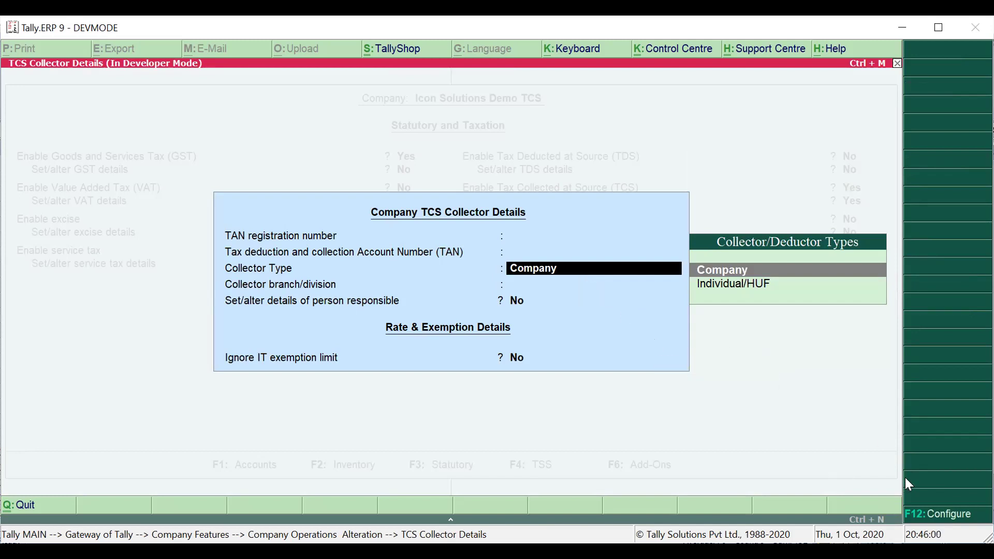
- Set Display all collectors types to Yes in the TCS collector configuration and return to the Collector Type field
{"action": "left_click", "coordinate": [924, 519]}
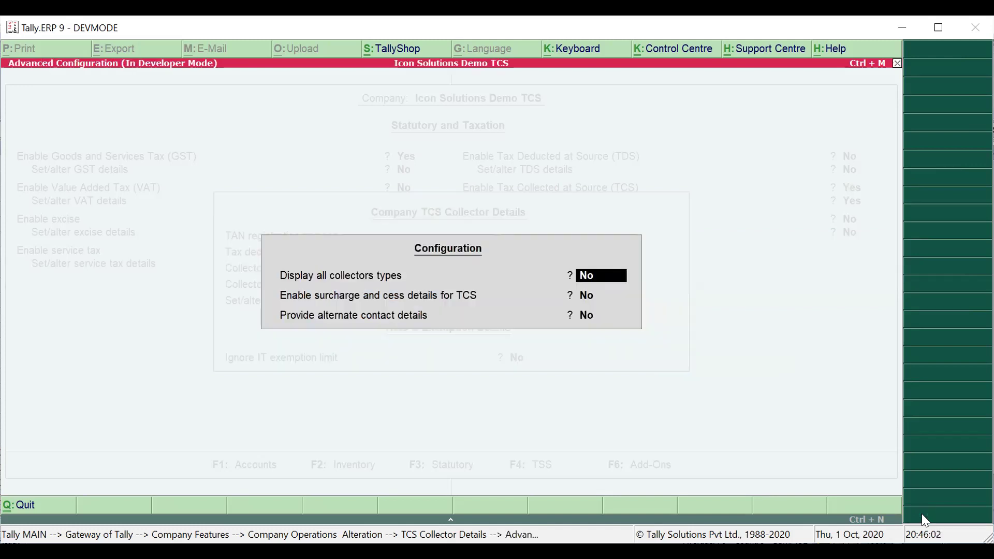
{"action": "type", "text": "y"}
{"action": "key", "text": "Return"}
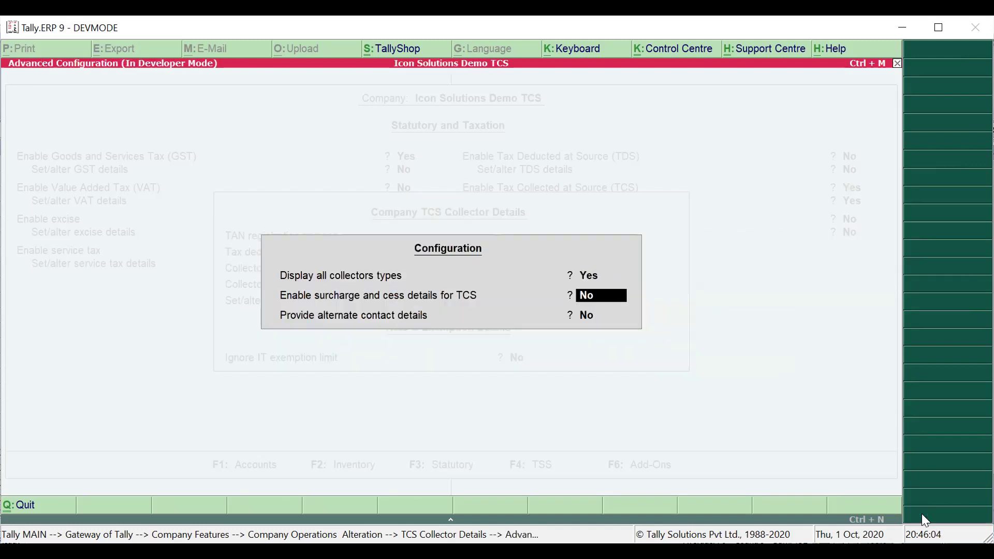
{"action": "key", "text": "Return"}
{"action": "key", "text": "Return"}
{"action": "key", "text": "Return"}
{"action": "key", "text": "Return"}
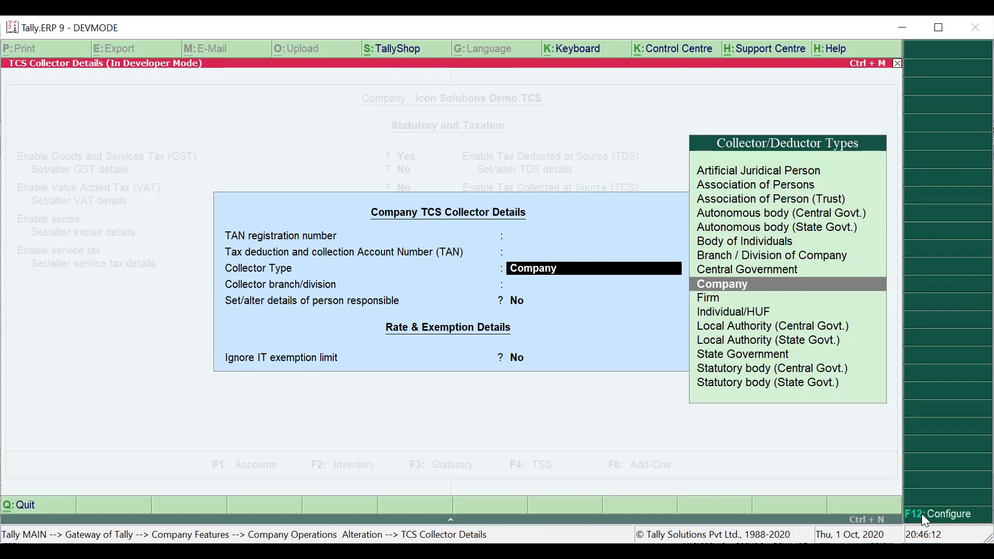
- Keep Company as the Collector Type, accept the remaining TCS collector details unchanged and save the Statutory & Taxation features
{"action": "key", "text": "Return"}
{"action": "key", "text": "Return"}
{"action": "key", "text": "Return"}
{"action": "key", "text": "Return"}
{"action": "key", "text": "Return"}
{"action": "key", "text": "Return"}
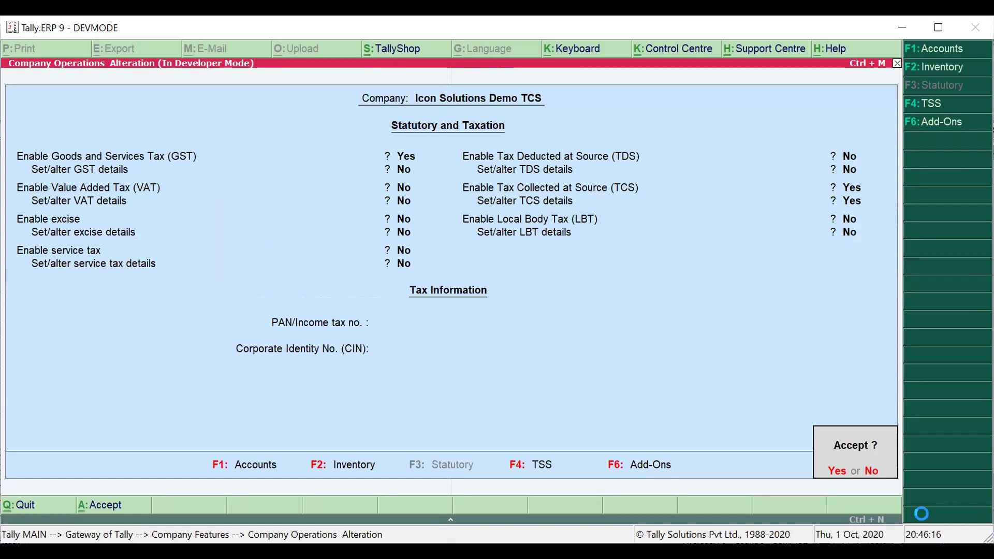
{"action": "key", "text": "Return"}
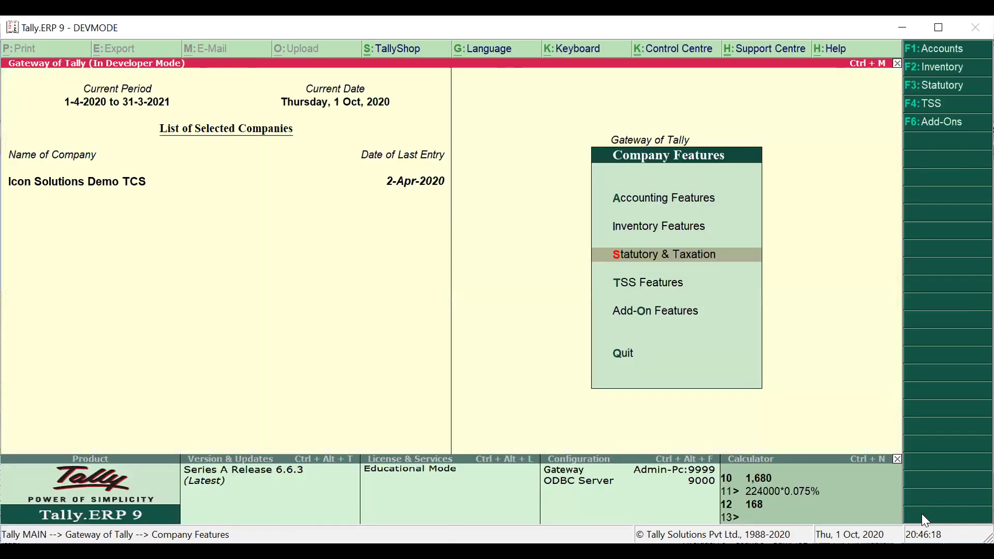
{"action": "key", "text": "Escape"}
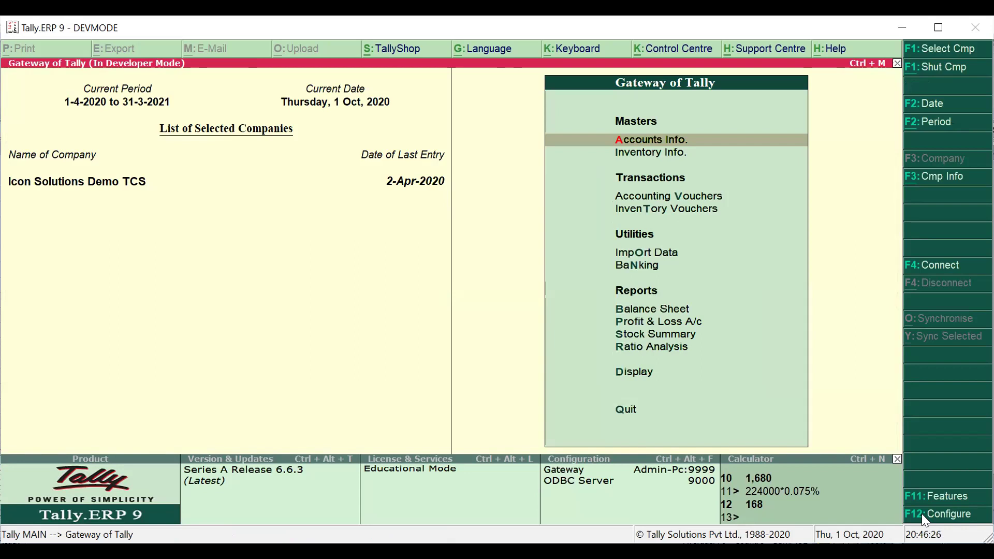
- Open the SALE OF GOODS TCS Nature of Goods for alteration from the statutory masters
{"action": "key", "text": "Return"}
{"action": "key", "text": "Down"}
{"action": "key", "text": "Down"}
{"action": "key", "text": "Down"}
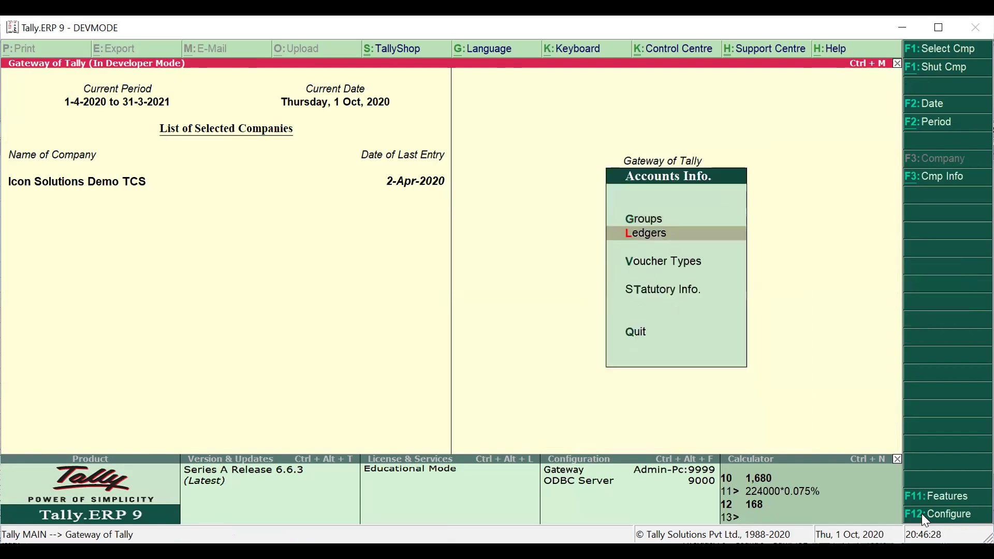
{"action": "key", "text": "Return"}
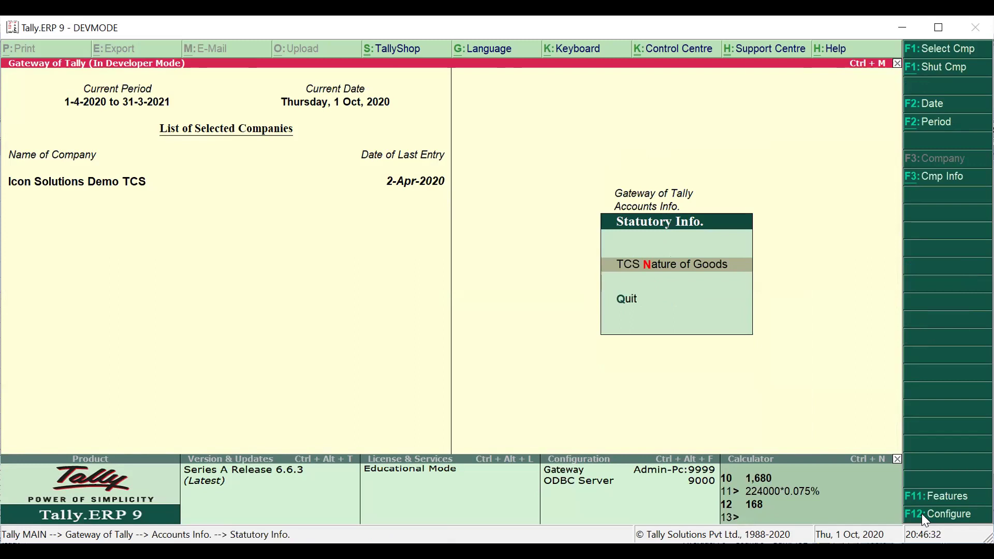
{"action": "key", "text": "Return"}
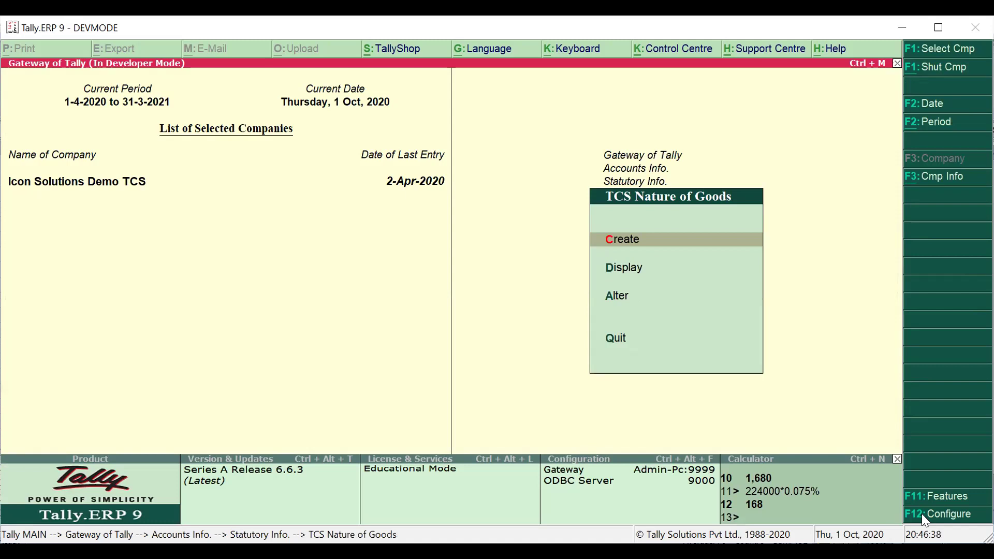
{"action": "key", "text": "Down"}
{"action": "key", "text": "Down"}
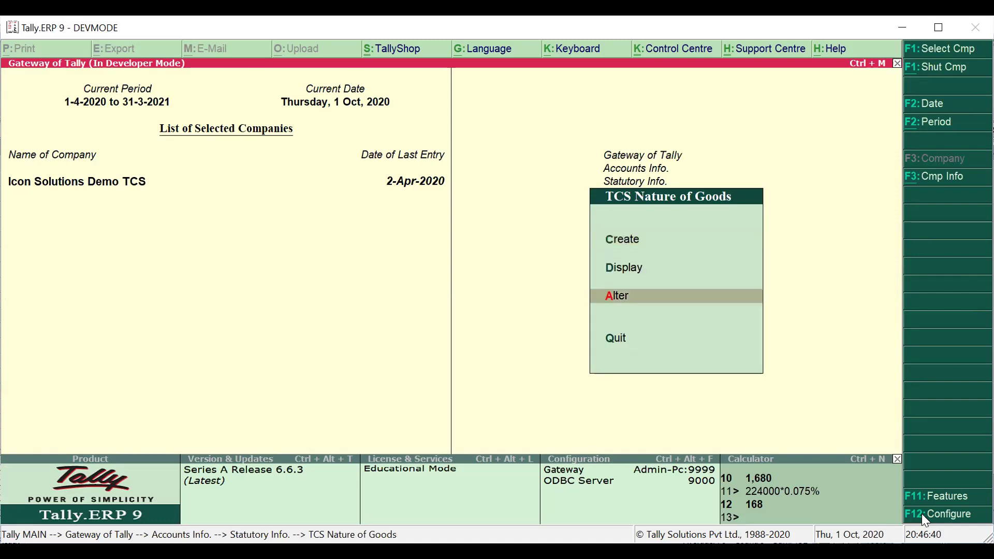
{"action": "key", "text": "Return"}
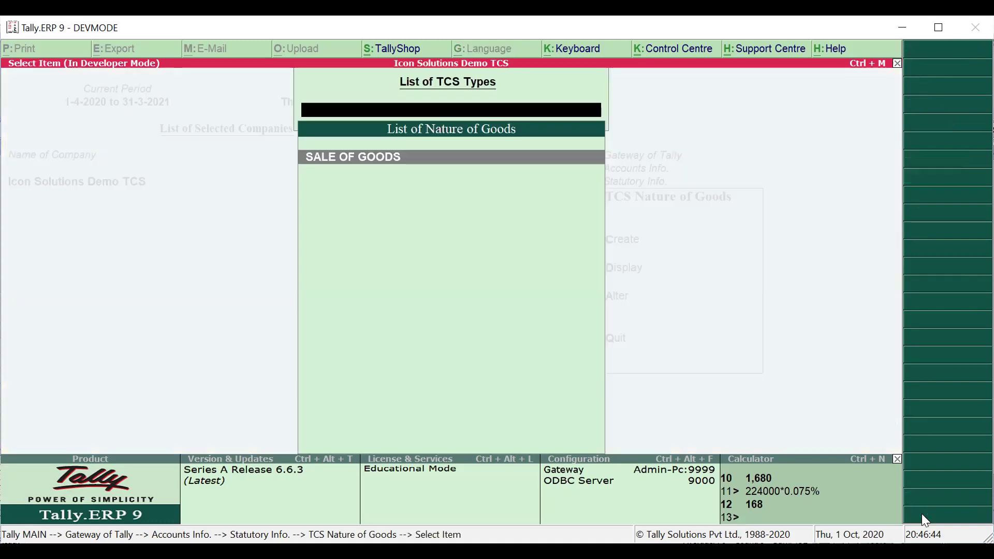
{"action": "key", "text": "Return"}
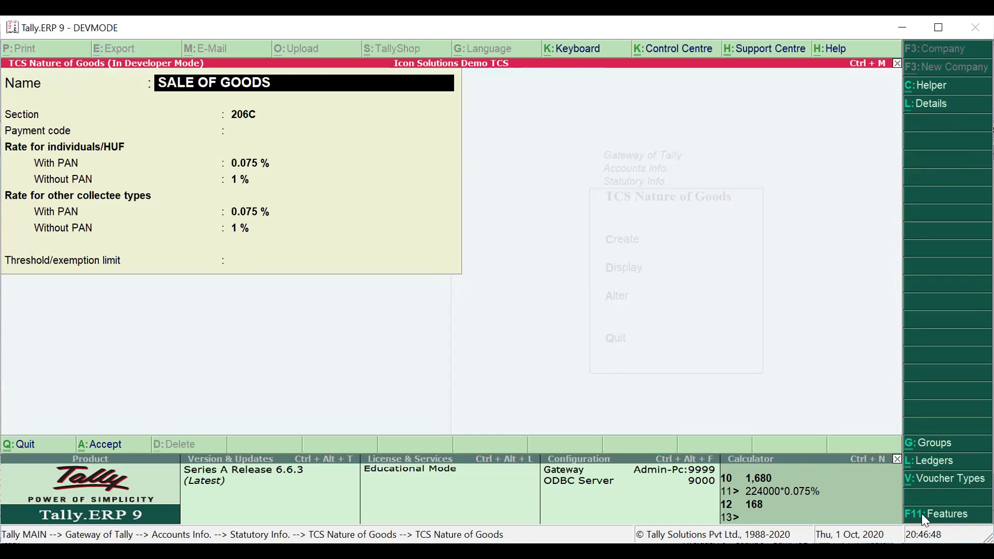
- Keep section 206C, rates of 0.075% with PAN and 1% without, leave payment code and threshold blank, save and return to the Gateway of Tally
{"action": "key", "text": "Return"}
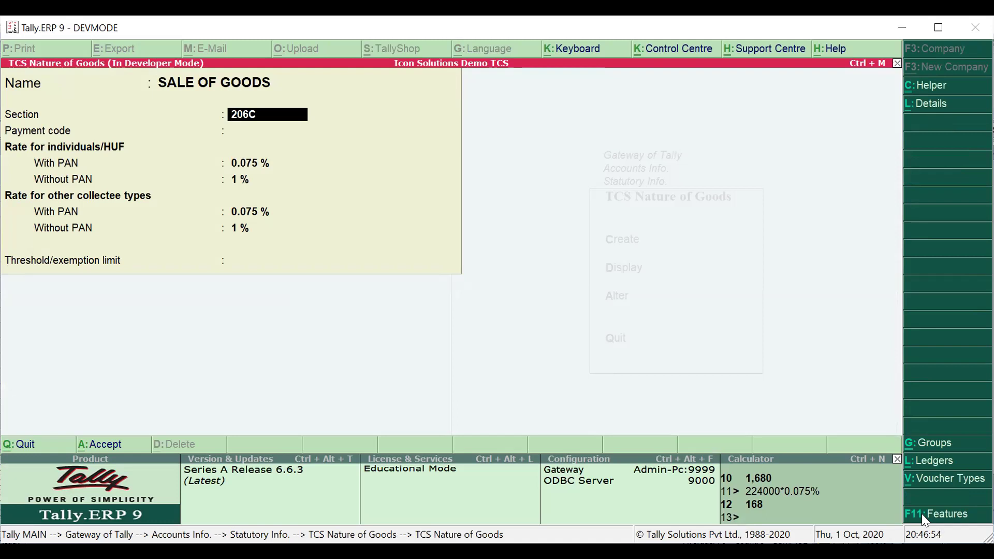
{"action": "key", "text": "Return"}
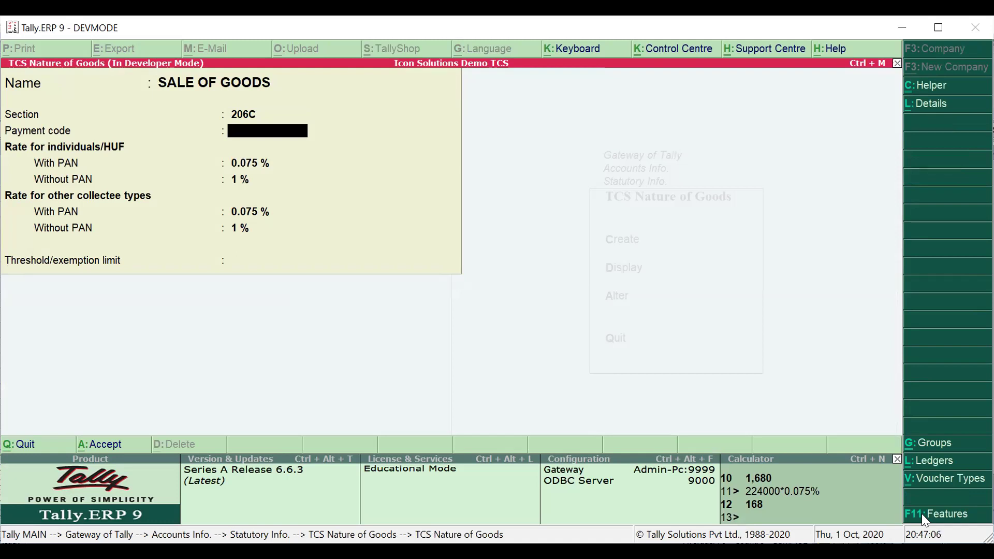
{"action": "key", "text": "Return"}
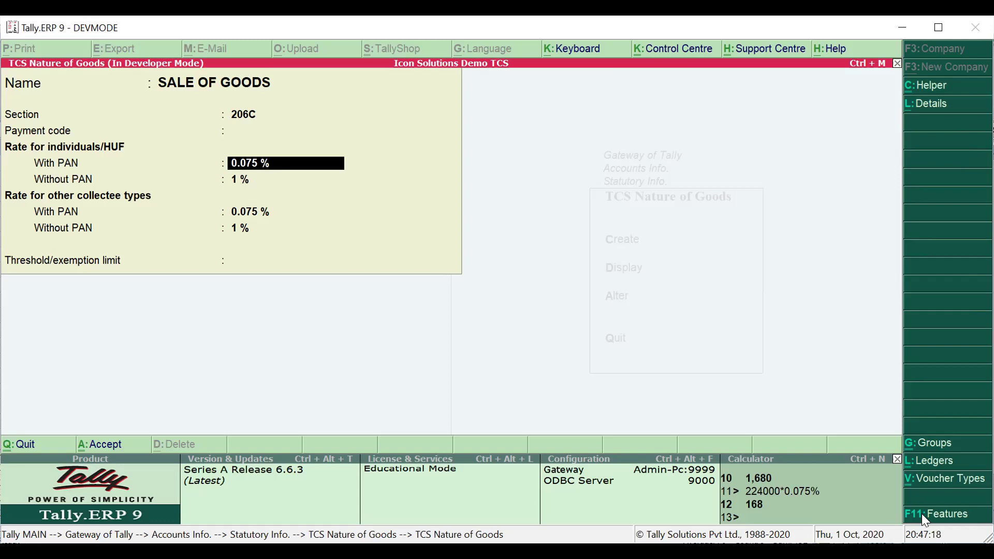
{"action": "key", "text": "Return"}
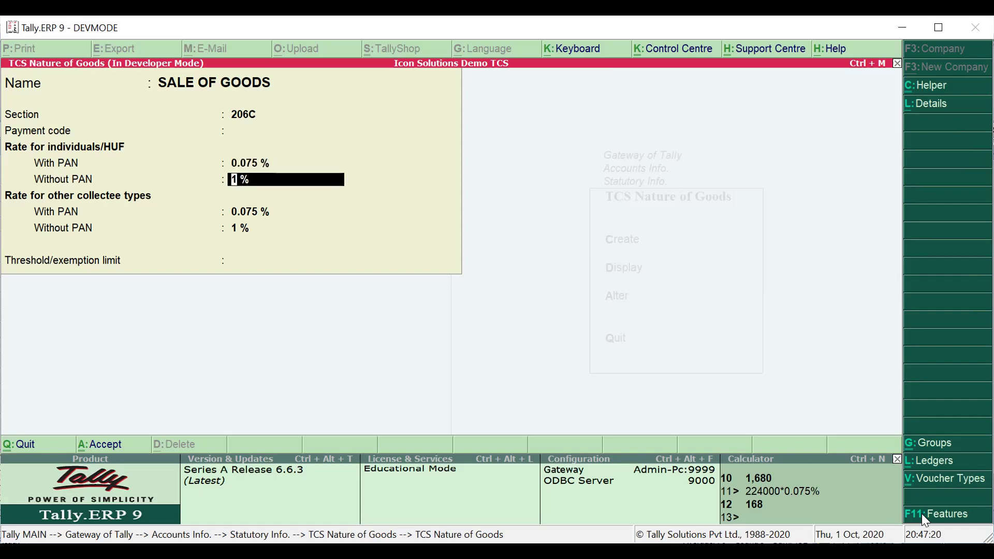
{"action": "key", "text": "Up"}
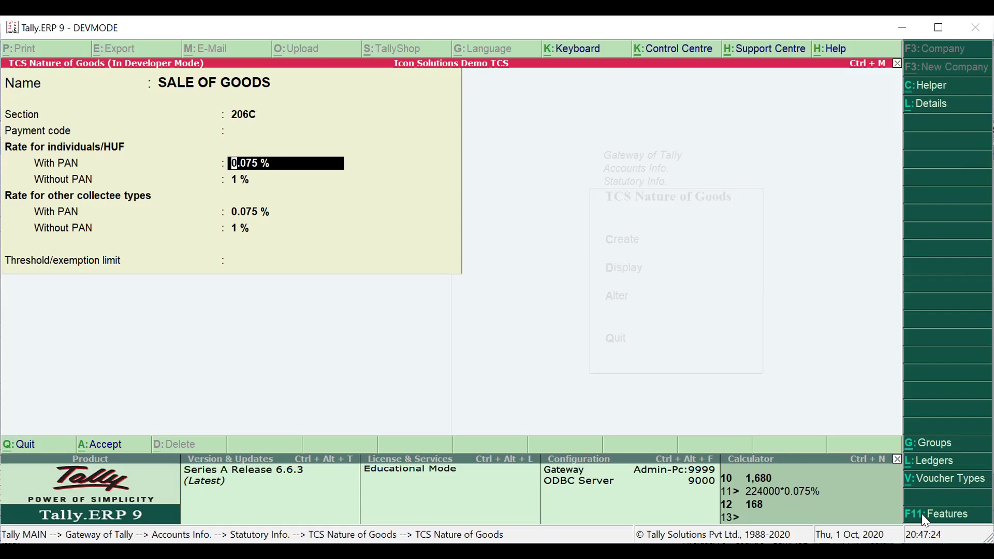
{"action": "key", "text": "Return"}
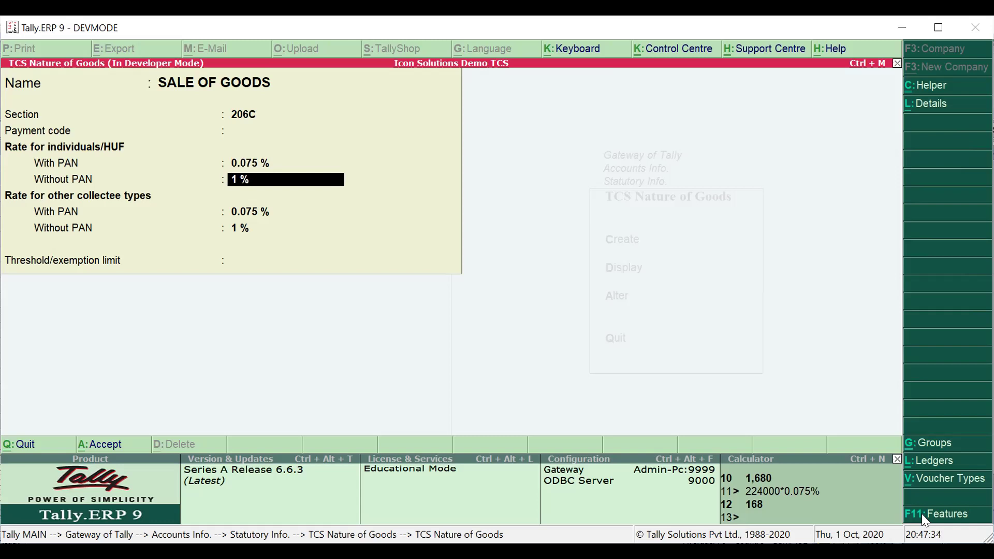
{"action": "key", "text": "Return"}
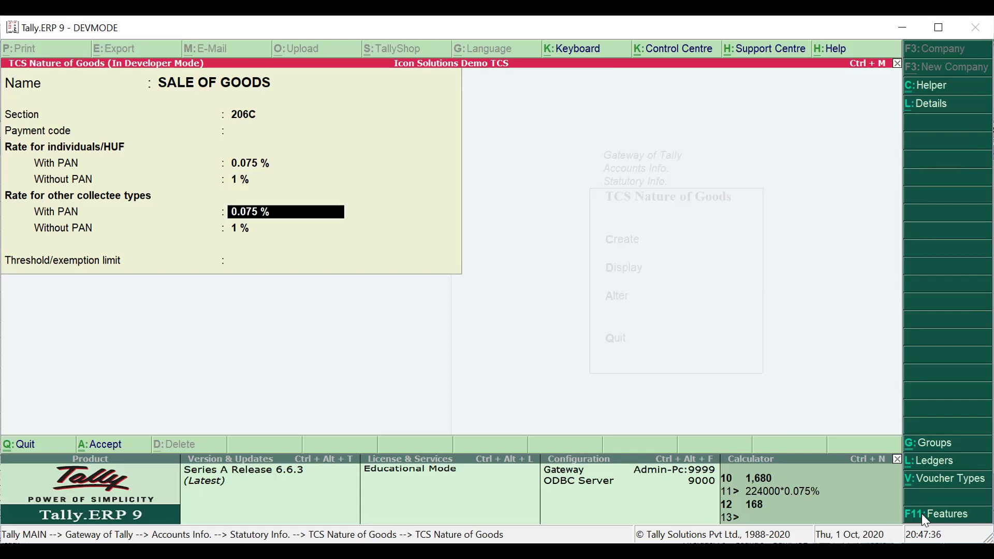
{"action": "key", "text": "Return"}
{"action": "key", "text": "Return"}
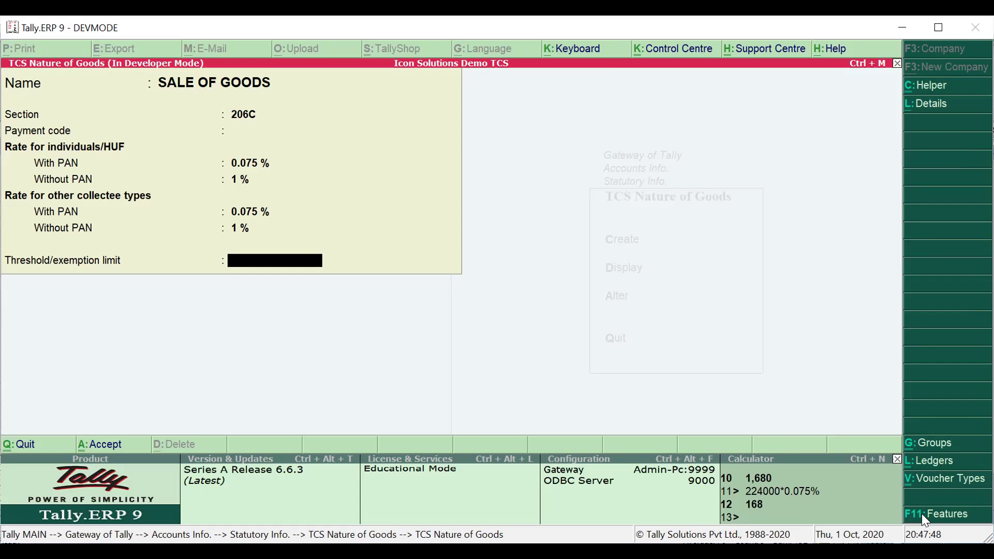
{"action": "key", "text": "Return"}
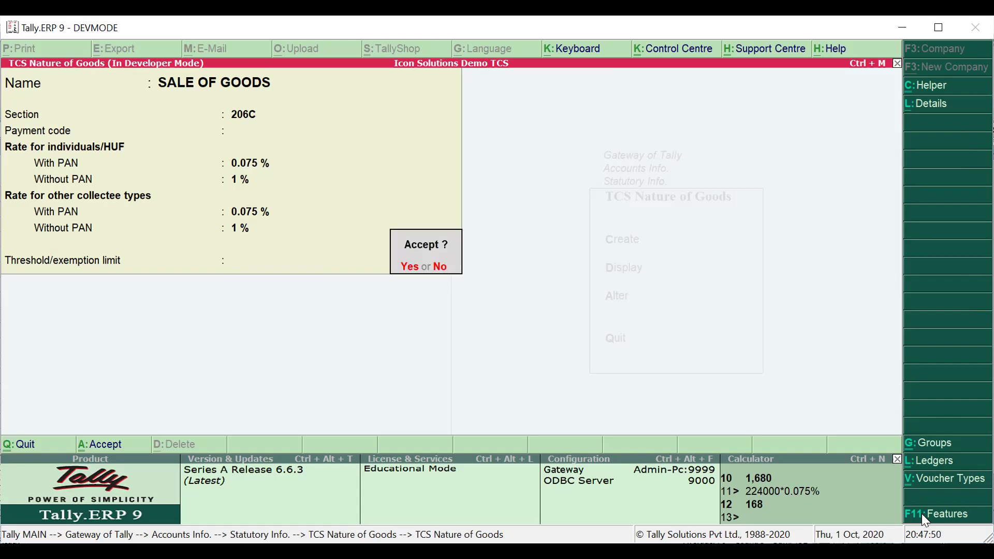
{"action": "key", "text": "Return"}
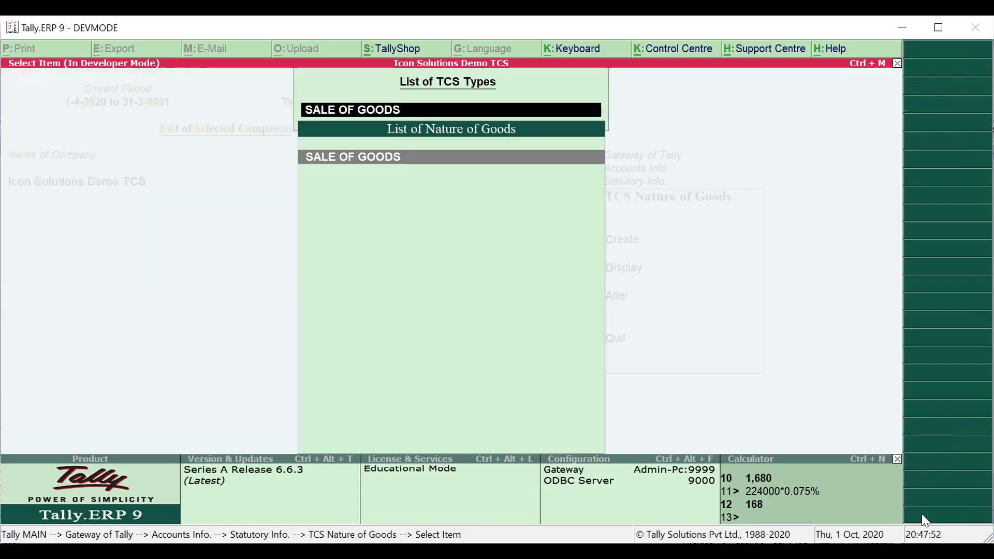
{"action": "key", "text": "Escape"}
{"action": "key", "text": "Escape"}
{"action": "key", "text": "Escape"}
{"action": "key", "text": "Escape"}
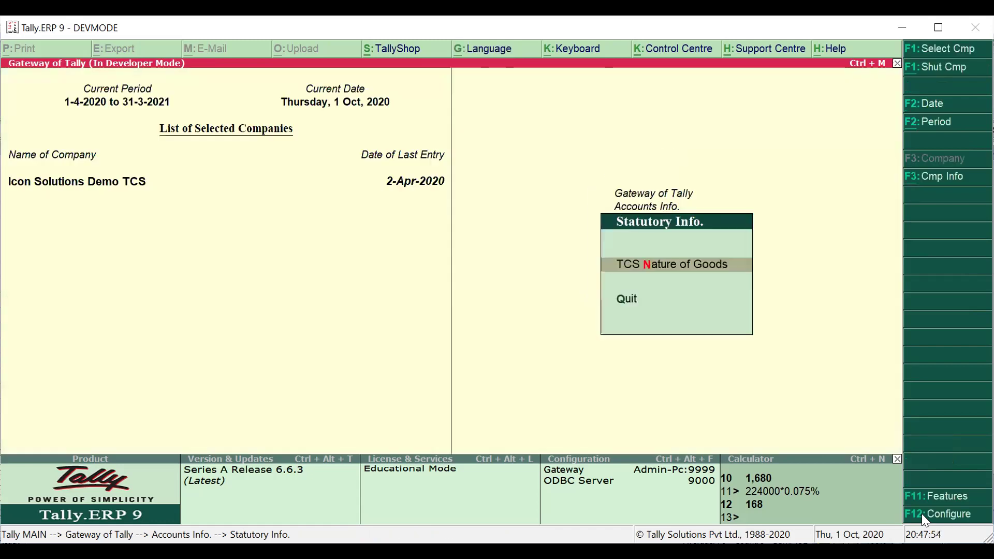
{"action": "key", "text": "Escape"}
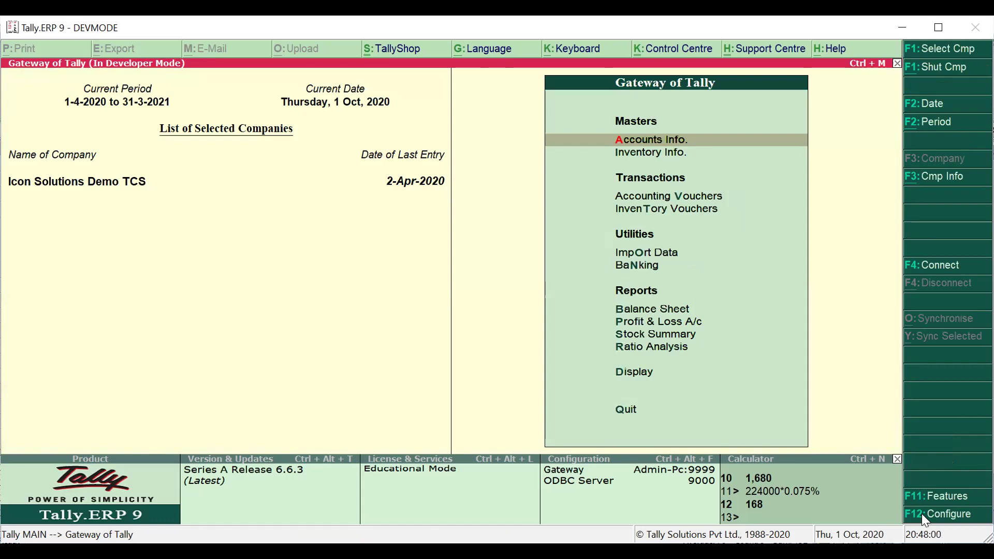
- Open the GST SALES ledger for alteration
{"action": "key", "text": "Down"}
{"action": "key", "text": "Up"}
{"action": "key", "text": "Return"}
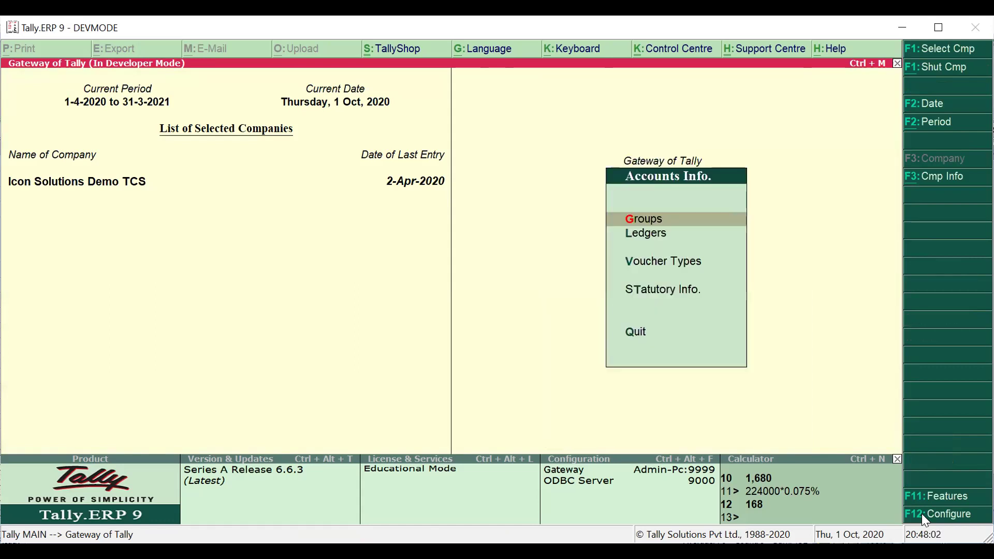
{"action": "key", "text": "Down"}
{"action": "key", "text": "Return"}
{"action": "key", "text": "Down"}
{"action": "key", "text": "Down"}
{"action": "key", "text": "Return"}
{"action": "key", "text": "Down"}
{"action": "key", "text": "Down"}
{"action": "key", "text": "Down"}
{"action": "key", "text": "Down"}
{"action": "key", "text": "Down"}
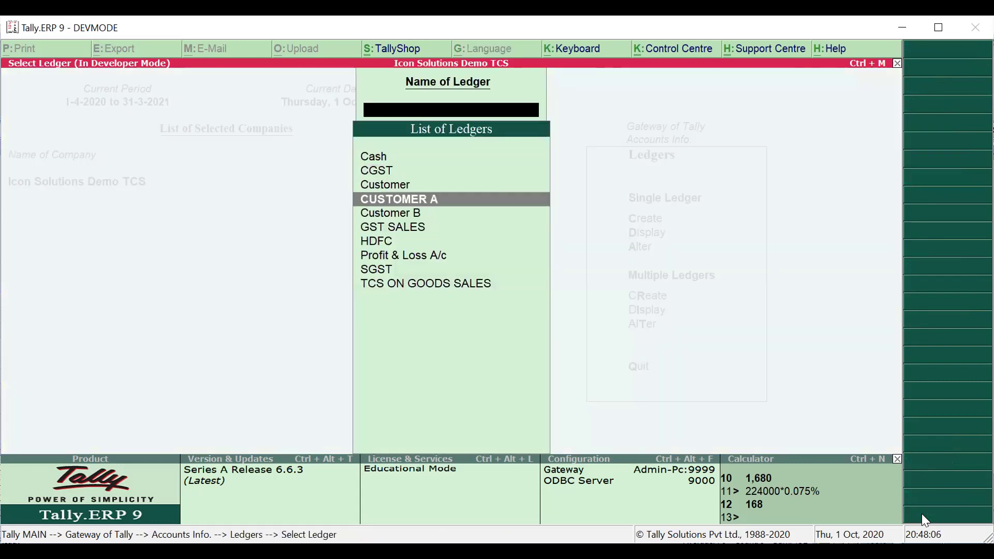
{"action": "key", "text": "Return"}
- Keep GST and TCS Applicable with Goods as supply type and SALE OF GOODS as nature of goods, and save the GST SALES ledger
{"action": "key", "text": "Return"}
{"action": "key", "text": "Return"}
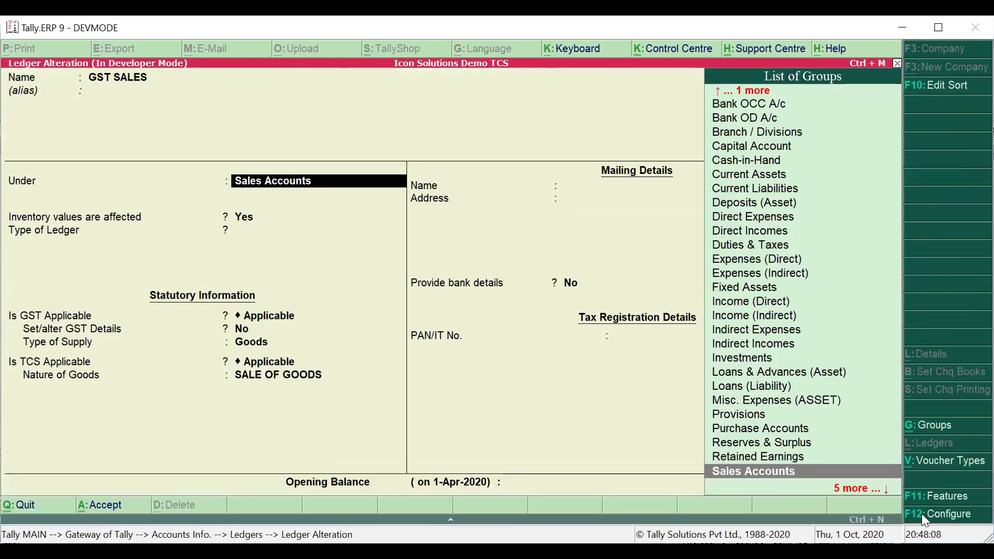
{"action": "key", "text": "Return"}
{"action": "key", "text": "Return"}
{"action": "key", "text": "Return"}
{"action": "key", "text": "Return"}
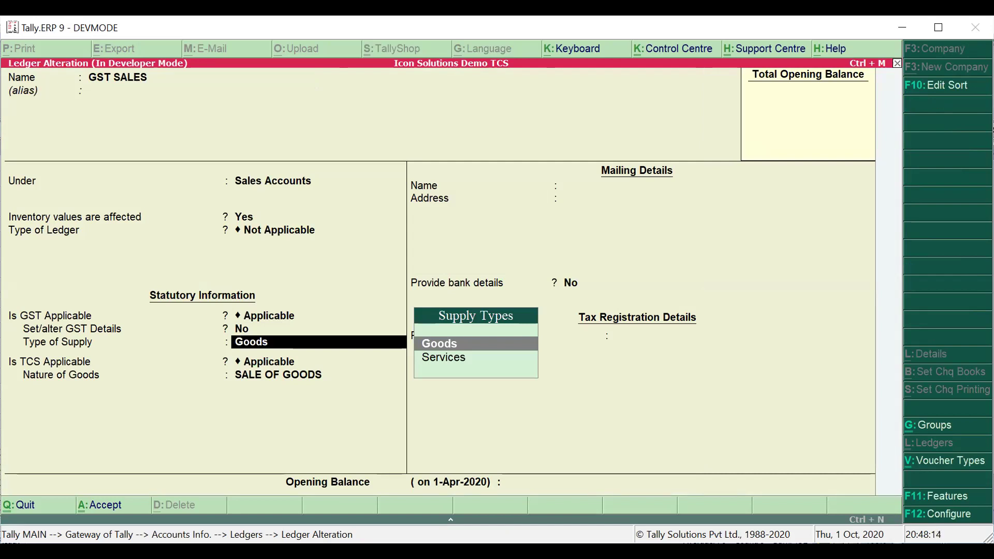
{"action": "key", "text": "Return"}
{"action": "key", "text": "Return"}
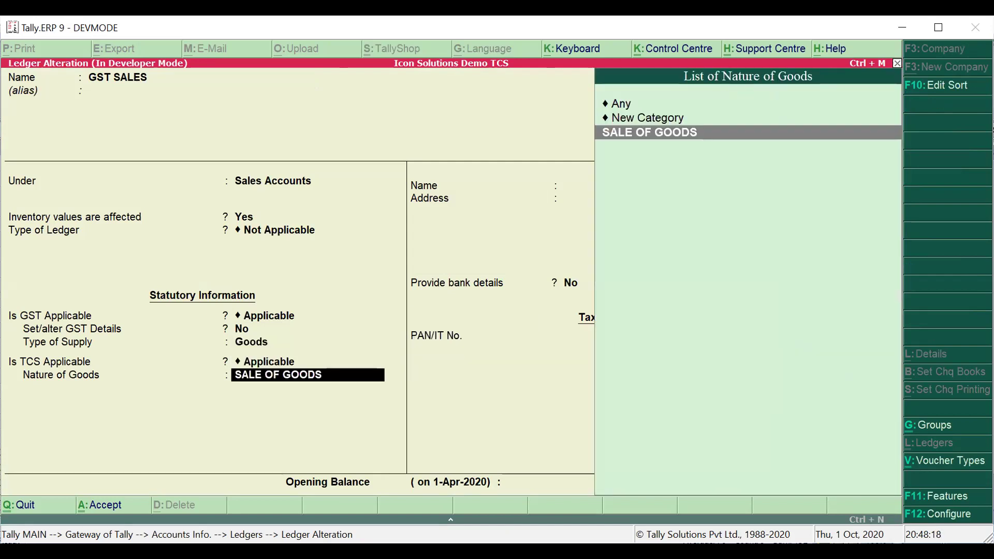
{"action": "key", "text": "Return"}
{"action": "key", "text": "Return"}
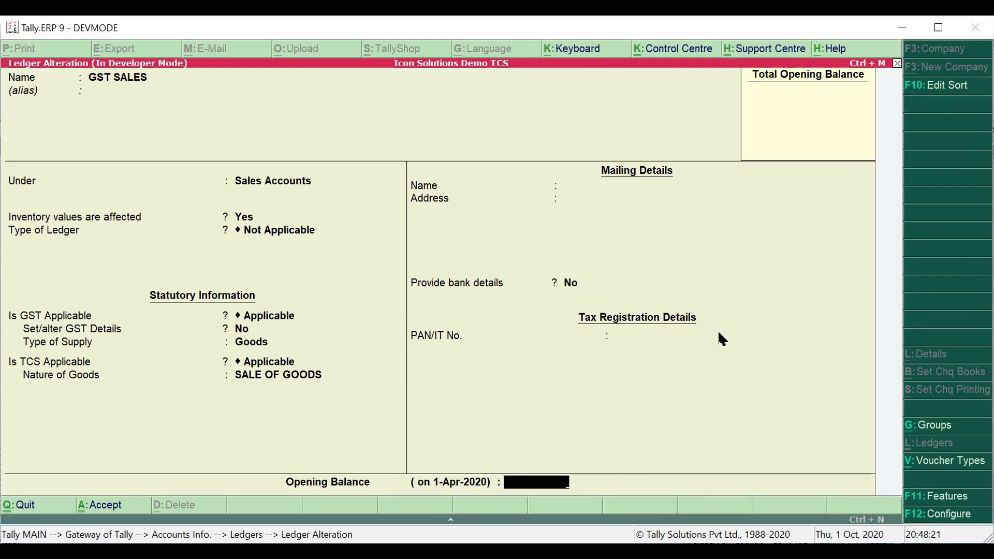
{"action": "key", "text": "Return"}
{"action": "key", "text": "Return"}
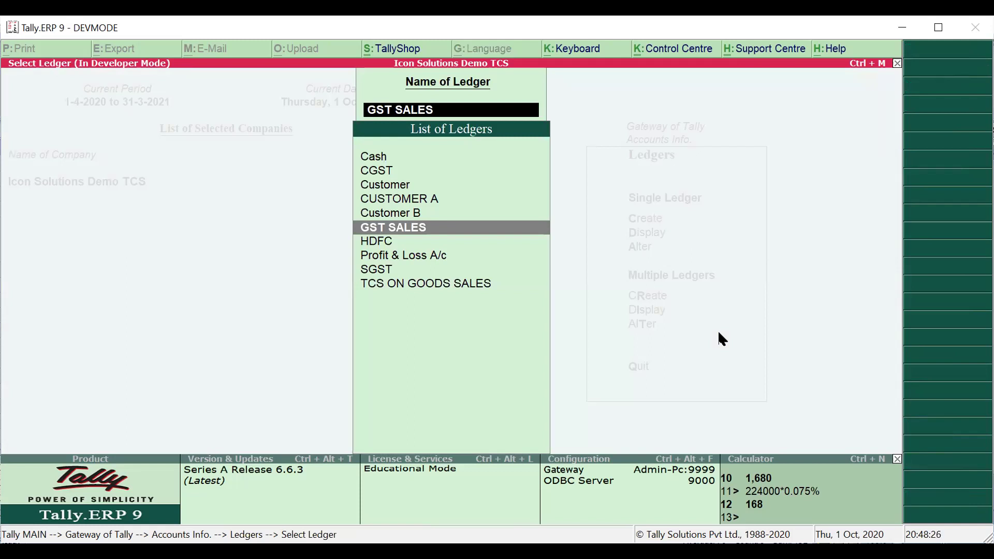
- Open the Customer B ledger for alteration, keeping Is TCS Applicable at Yes and the Buyer/Lessee type as Company - Resident
{"action": "key", "text": "Up"}
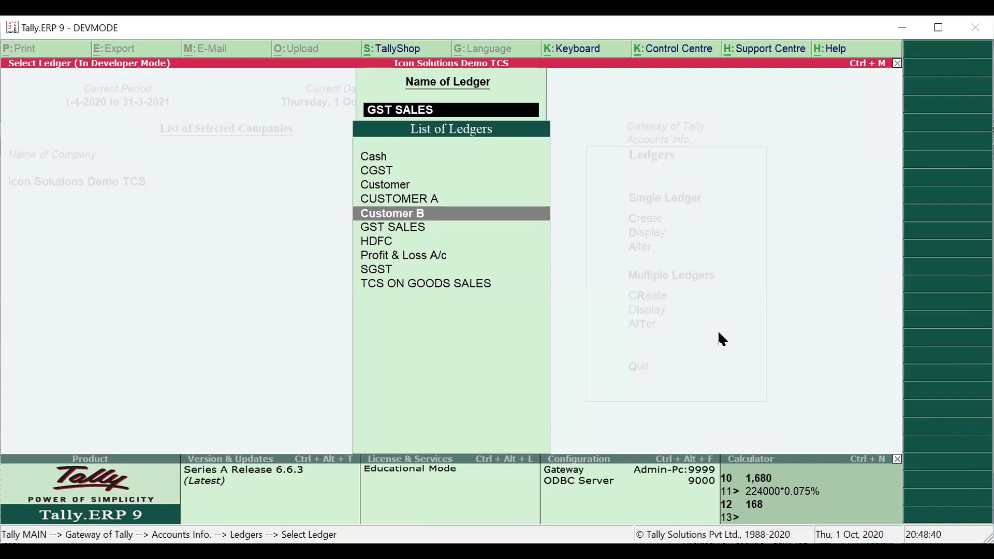
{"action": "key", "text": "Return"}
{"action": "key", "text": "Return"}
{"action": "key", "text": "Return"}
{"action": "key", "text": "Return"}
{"action": "key", "text": "Return"}
{"action": "key", "text": "Return"}
{"action": "key", "text": "Return"}
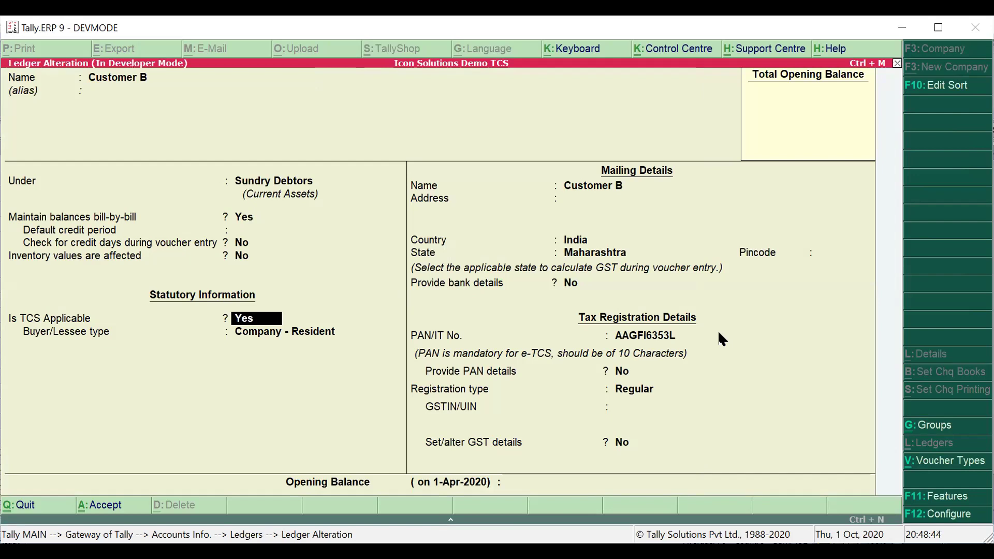
{"action": "key", "text": "Return"}
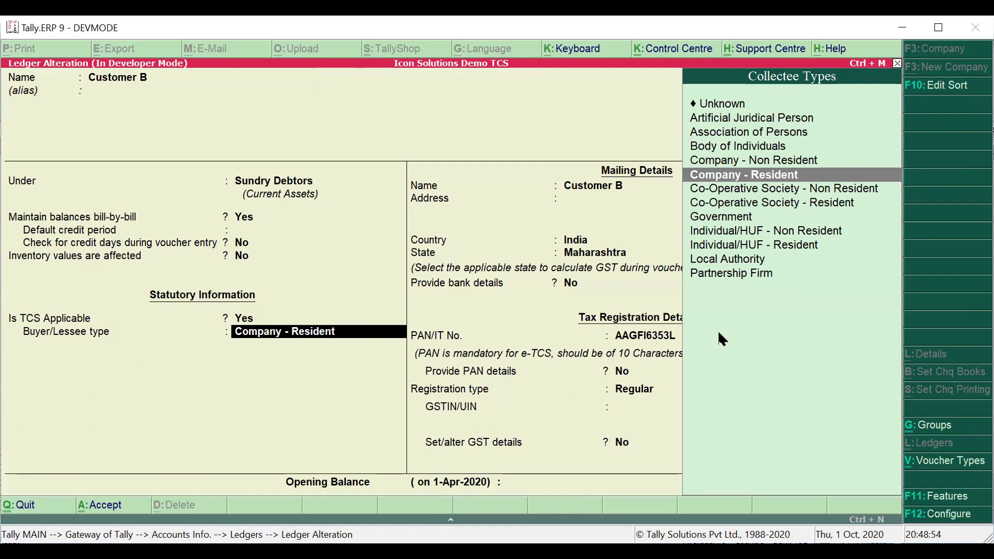
{"action": "key", "text": "Return"}
- Keep the PAN, Provide PAN details at No and Regular registration type, save the Customer B ledger and return to the Gateway of Tally
{"action": "key", "text": "Return"}
{"action": "key", "text": "Return"}
{"action": "key", "text": "Return"}
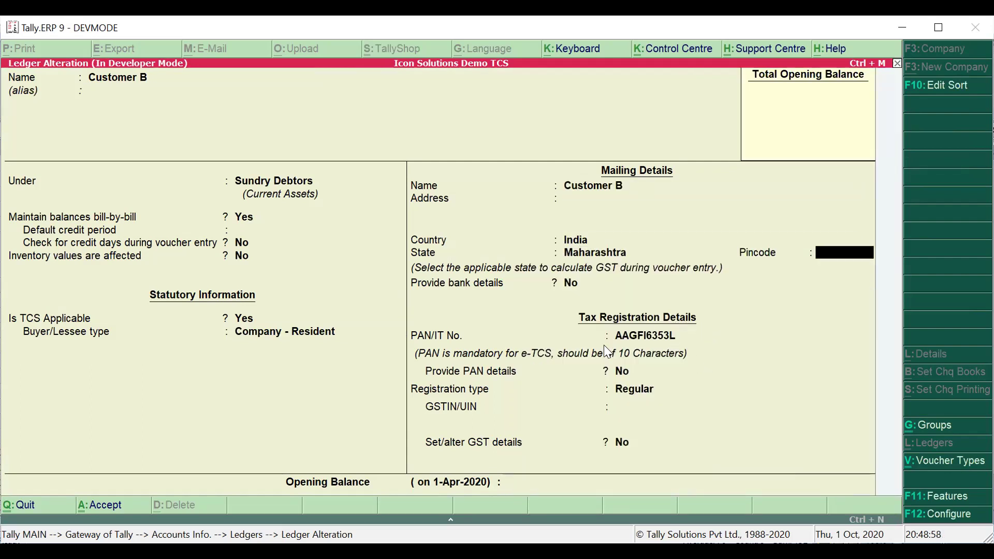
{"action": "key", "text": "Return"}
{"action": "key", "text": "Return"}
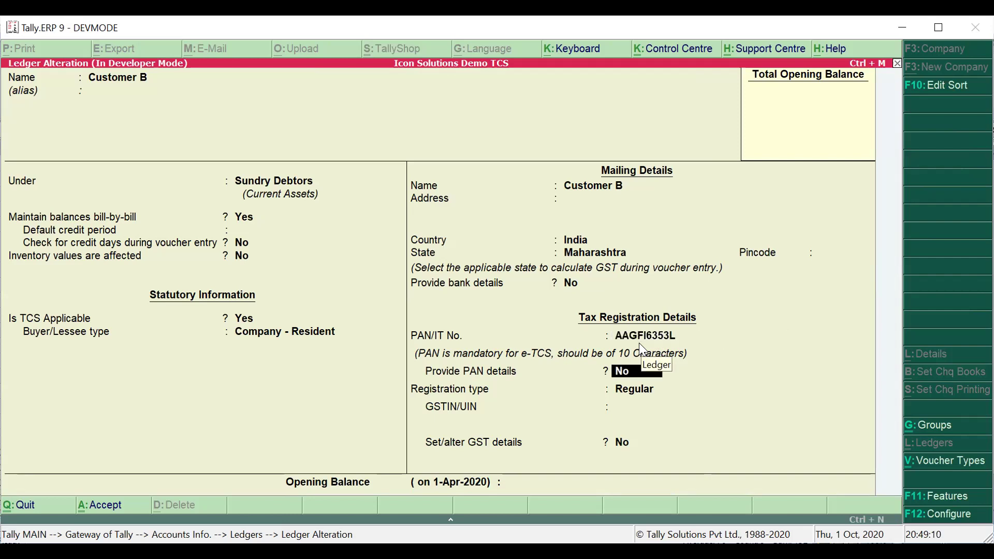
{"action": "key", "text": "Return"}
{"action": "key", "text": "Return"}
{"action": "key", "text": "Return"}
{"action": "key", "text": "Return"}
{"action": "key", "text": "Return"}
{"action": "key", "text": "Return"}
{"action": "key", "text": "Return"}
{"action": "key", "text": "Return"}
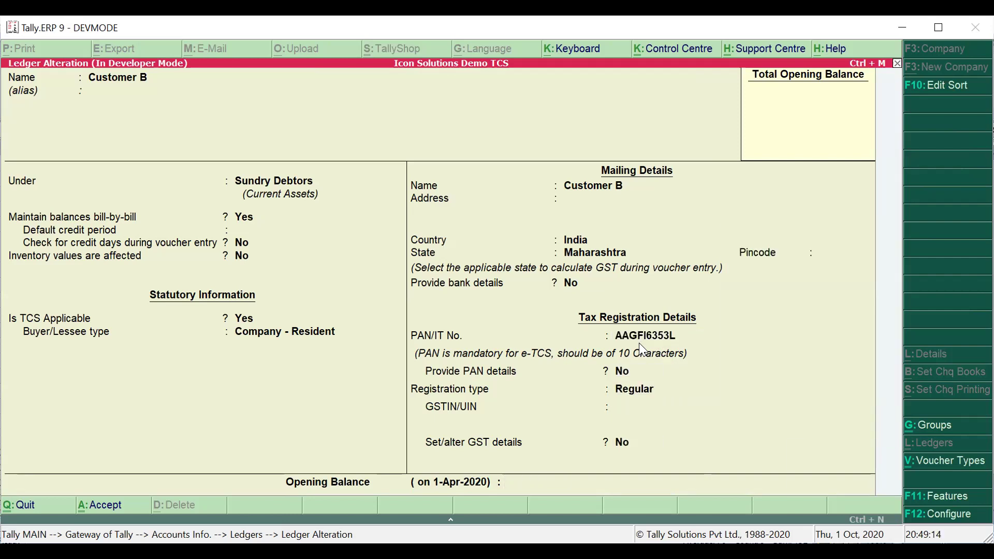
{"action": "key", "text": "Return"}
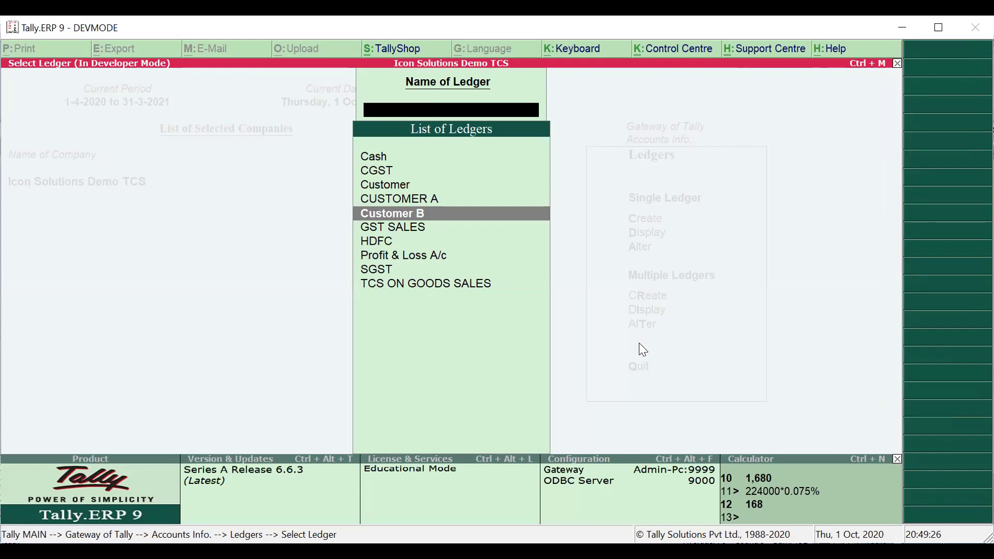
{"action": "key", "text": "Escape"}
{"action": "key", "text": "Escape"}
{"action": "key", "text": "Escape"}
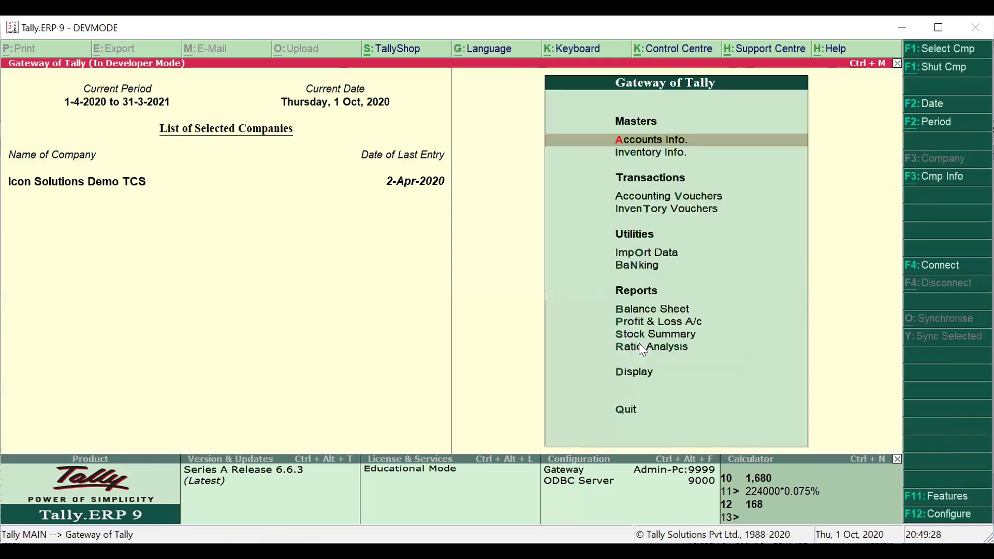
- Open the stock item STOCK1 for alteration
{"action": "key", "text": "Down"}
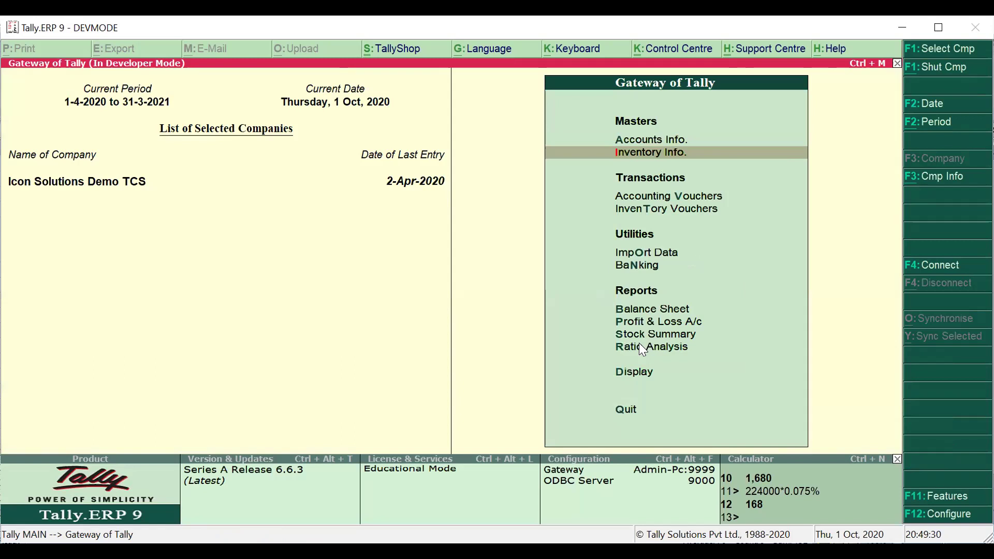
{"action": "key", "text": "Return"}
{"action": "key", "text": "Down"}
{"action": "key", "text": "Return"}
{"action": "key", "text": "Down"}
{"action": "key", "text": "Down"}
{"action": "key", "text": "Return"}
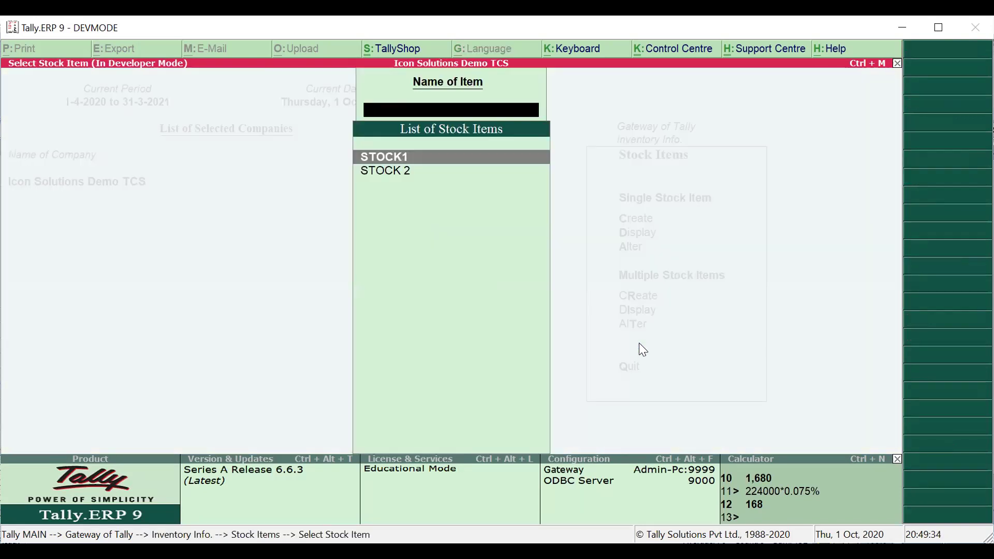
{"action": "key", "text": "Return"}
- Keep GST and TCS Applicable with Goods as supply type and SALE OF GOODS as nature of goods, and save STOCK1
{"action": "key", "text": "Return"}
{"action": "key", "text": "Return"}
{"action": "key", "text": "Return"}
{"action": "key", "text": "Return"}
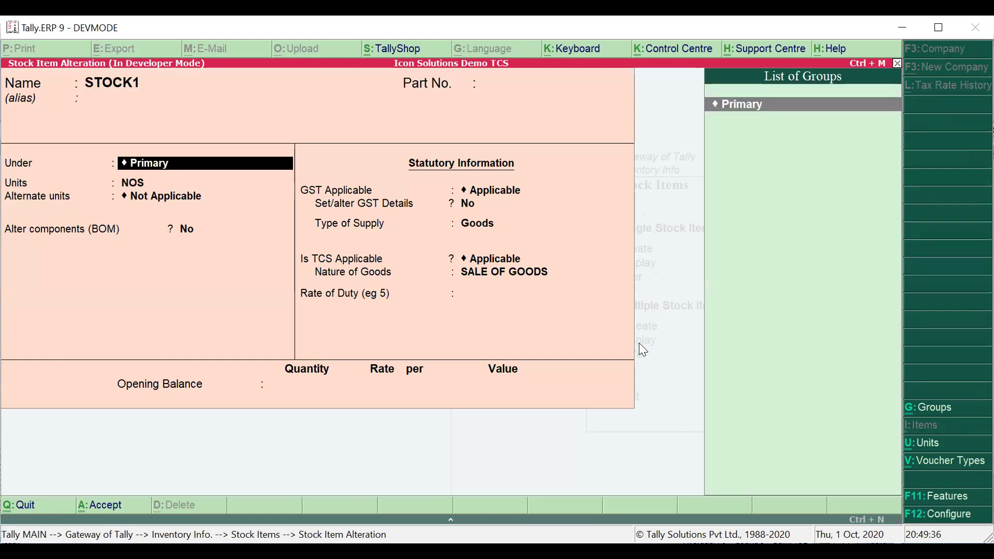
{"action": "key", "text": "Return"}
{"action": "key", "text": "Return"}
{"action": "key", "text": "Return"}
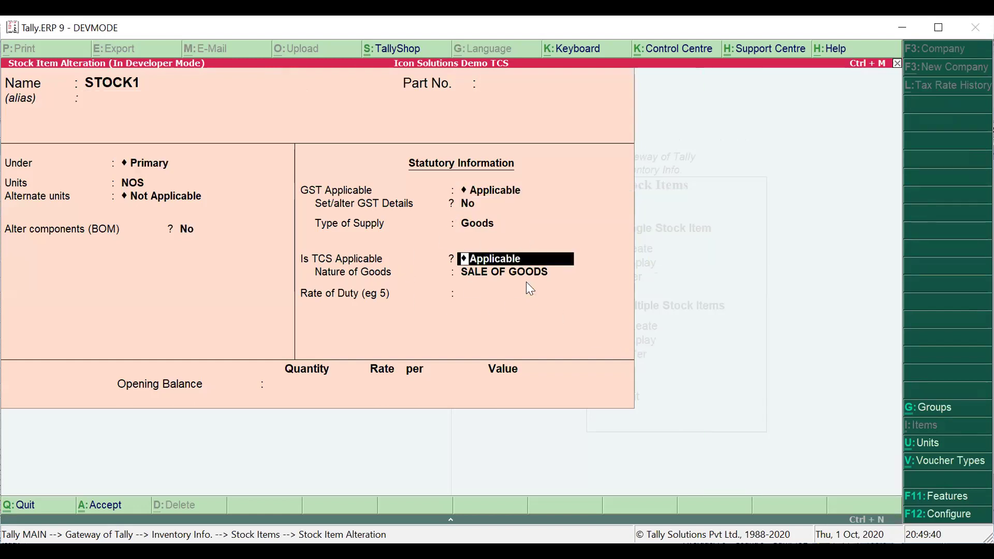
{"action": "key", "text": "Return"}
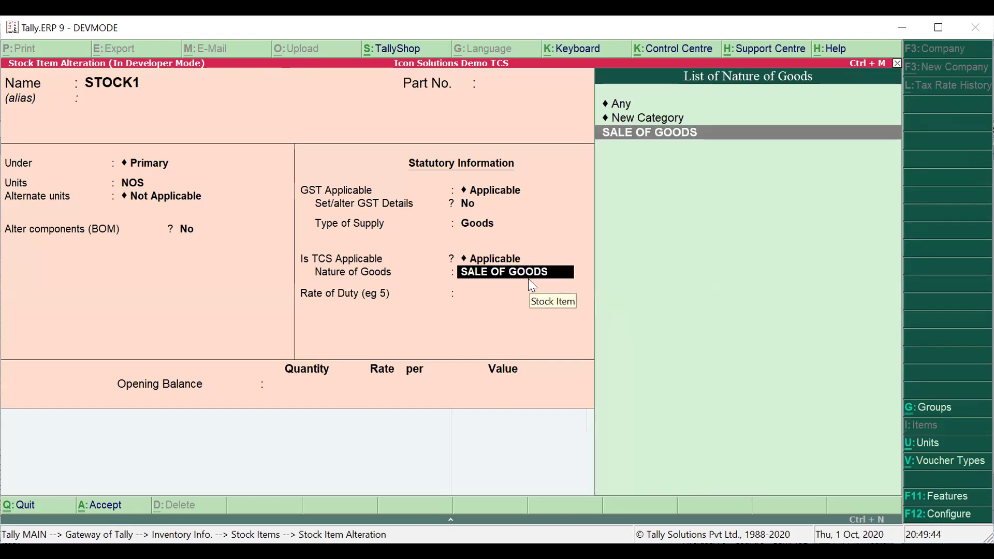
{"action": "key", "text": "Return"}
{"action": "key", "text": "Return"}
{"action": "key", "text": "Return"}
{"action": "key", "text": "Return"}
- Open the stock item STOCK 2 for alteration, keeping GST Applicable, Set/alter GST Details at No and Goods as type of supply
{"action": "key", "text": "Down"}
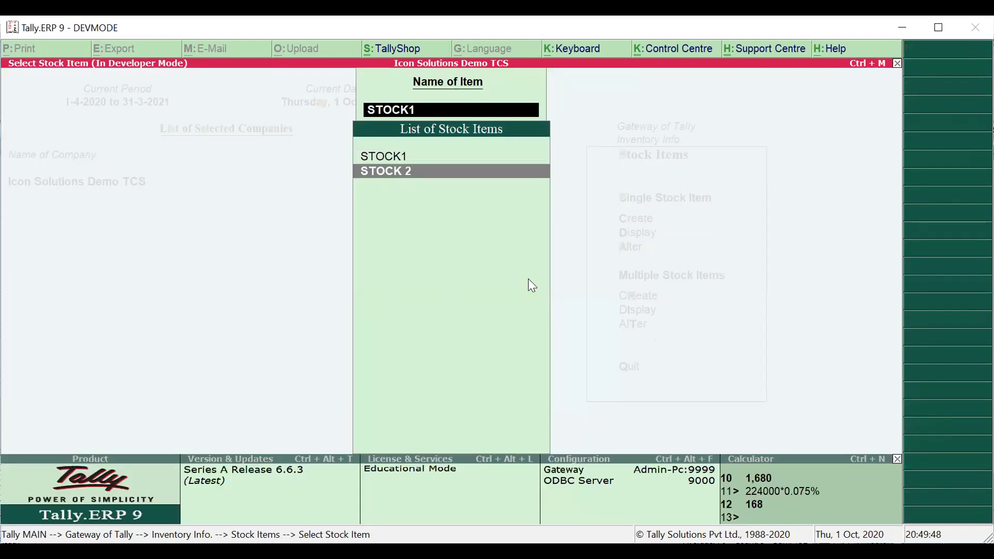
{"action": "key", "text": "Return"}
{"action": "key", "text": "Return"}
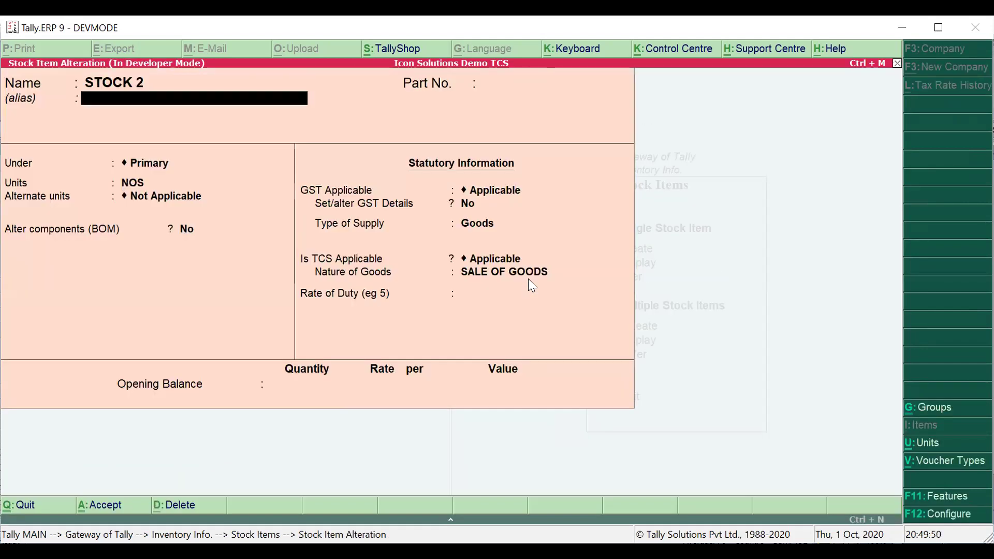
{"action": "key", "text": "Return"}
{"action": "key", "text": "Return"}
{"action": "key", "text": "Return"}
{"action": "key", "text": "Return"}
{"action": "key", "text": "Return"}
{"action": "key", "text": "Return"}
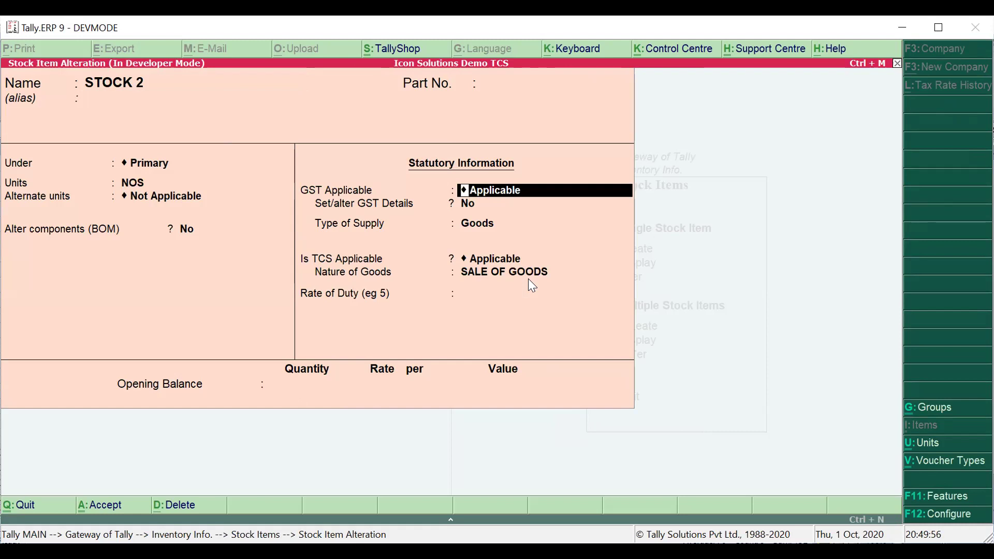
{"action": "key", "text": "Return"}
{"action": "key", "text": "Return"}
{"action": "key", "text": "Return"}
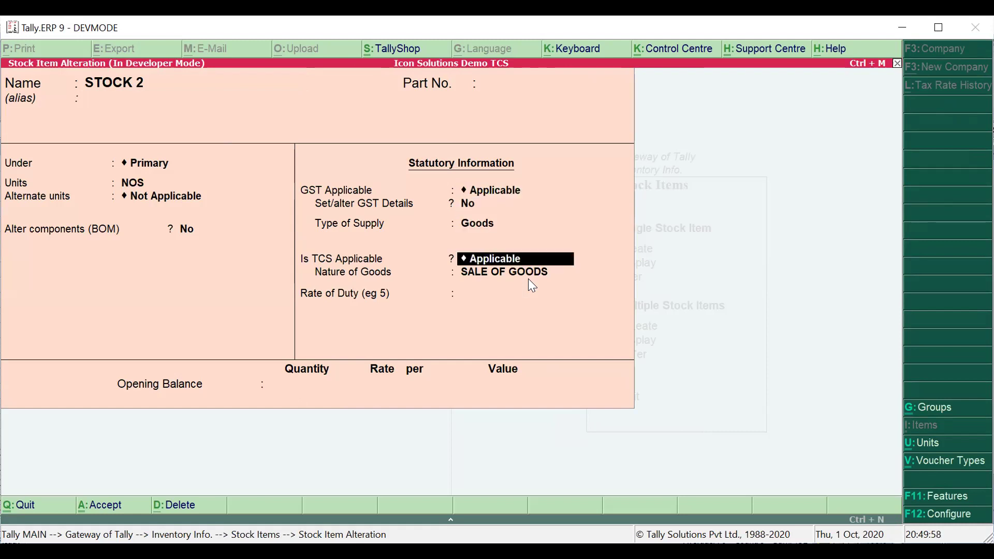
- Keep TCS Applicable with SALE OF GOODS as nature of goods, save STOCK 2 and return to the Gateway of Tally
{"action": "key", "text": "Return"}
{"action": "key", "text": "Return"}
{"action": "key", "text": "Return"}
{"action": "key", "text": "Return"}
{"action": "key", "text": "Return"}
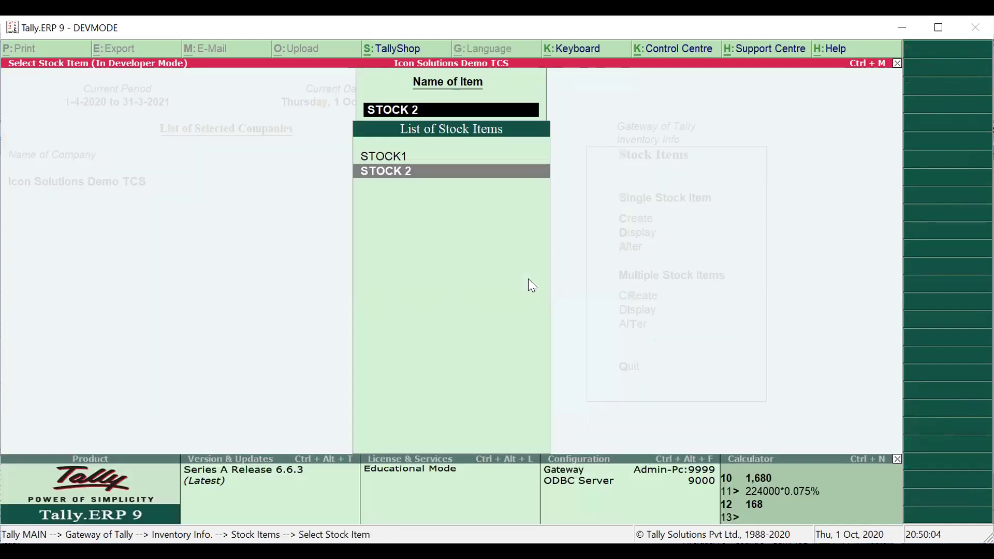
{"action": "key", "text": "Escape"}
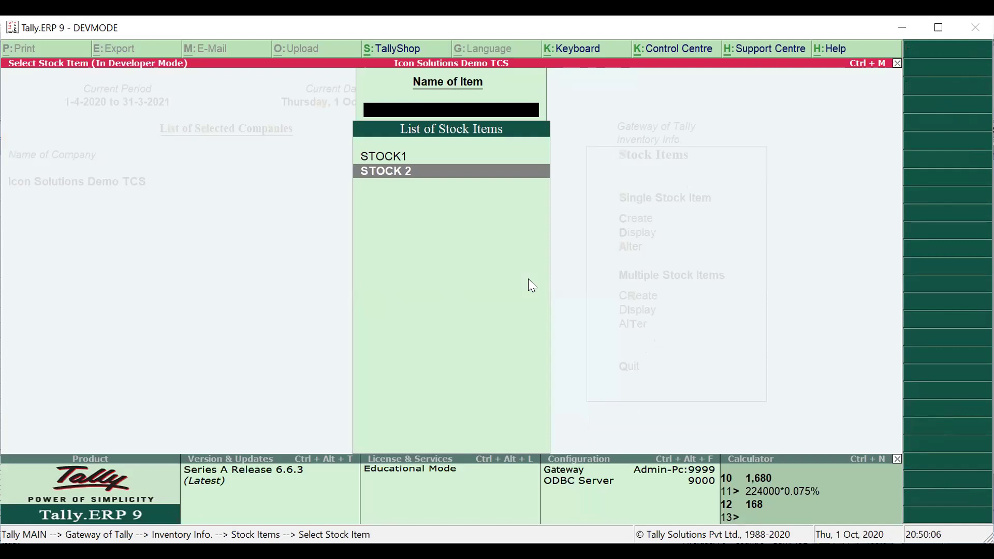
{"action": "key", "text": "Escape"}
{"action": "key", "text": "Escape"}
{"action": "key", "text": "Escape"}
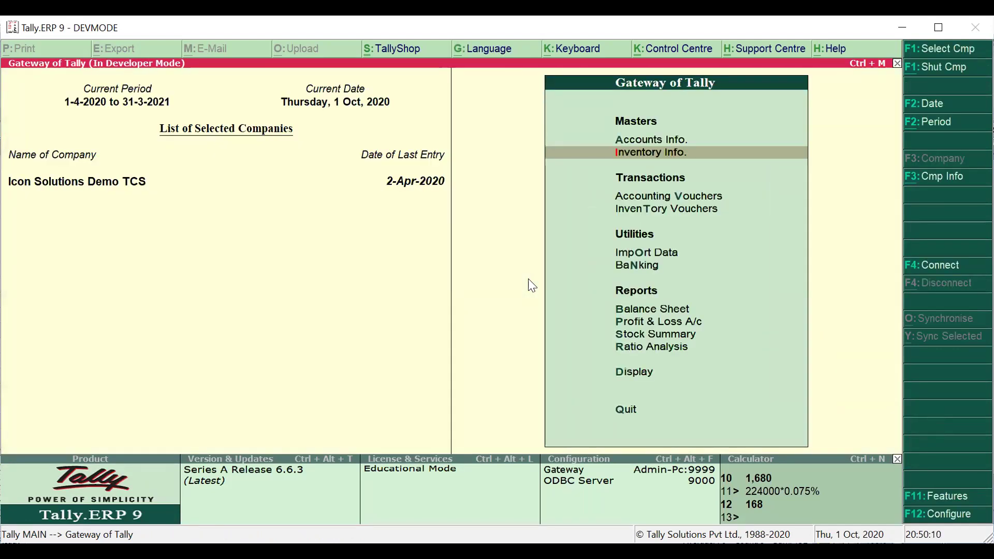
- Review the ledger vouchers of Customer B for its sales entries and balance, then return to the Gateway of Tally
{"action": "key", "text": "d"}
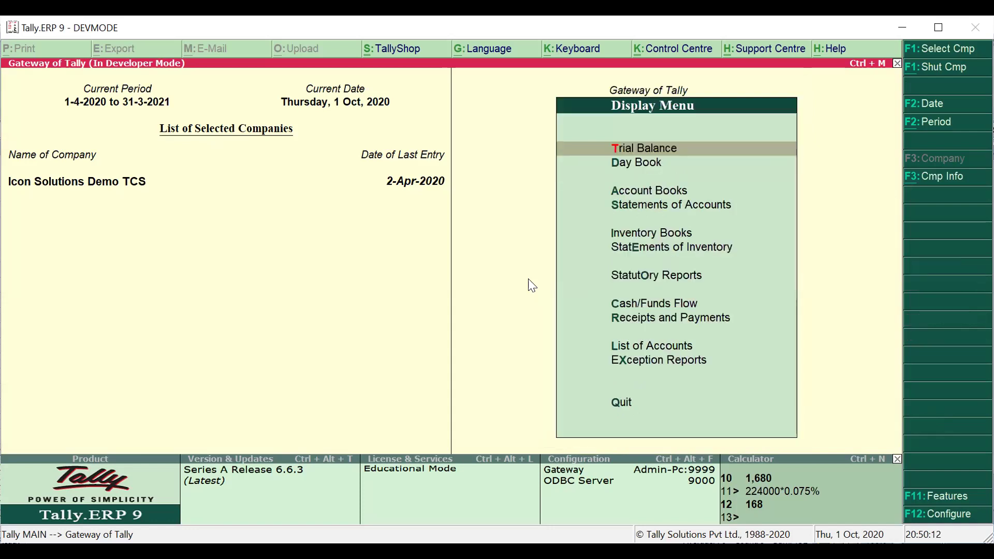
{"action": "key", "text": "a"}
{"action": "key", "text": "l"}
{"action": "key", "text": "Down"}
{"action": "key", "text": "Down"}
{"action": "key", "text": "Down"}
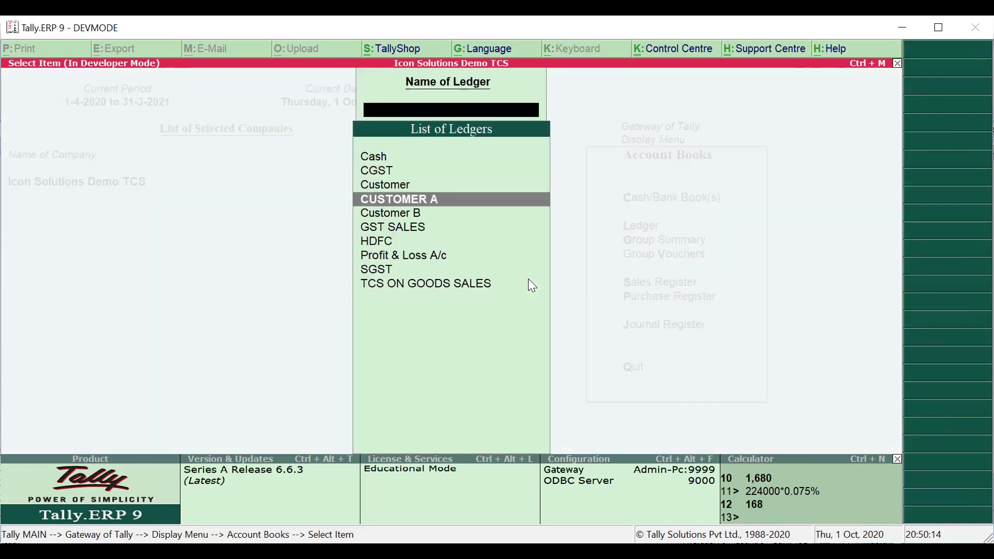
{"action": "key", "text": "Down"}
{"action": "key", "text": "Return"}
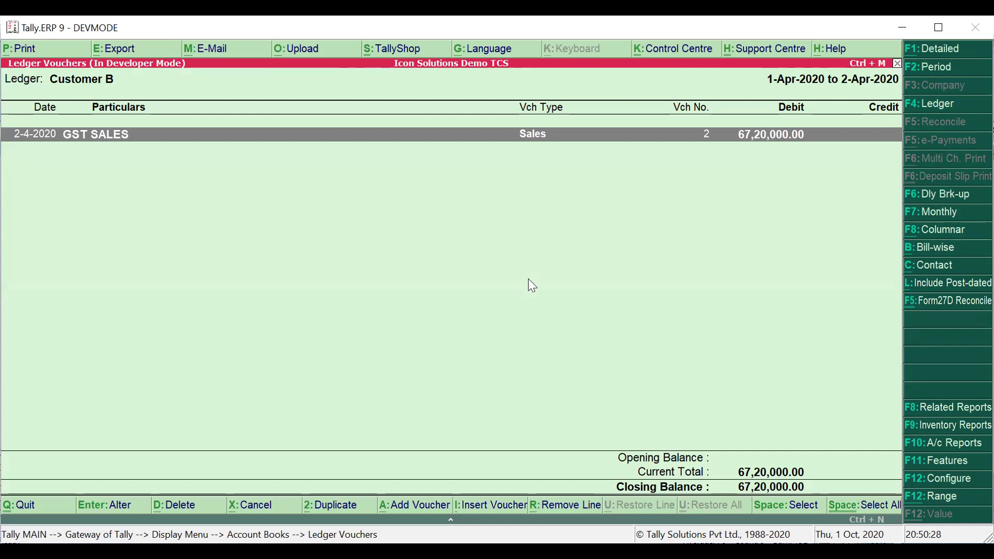
{"action": "key", "text": "Escape"}
{"action": "key", "text": "Escape"}
{"action": "key", "text": "Escape"}
{"action": "key", "text": "Escape"}
{"action": "key", "text": "n"}
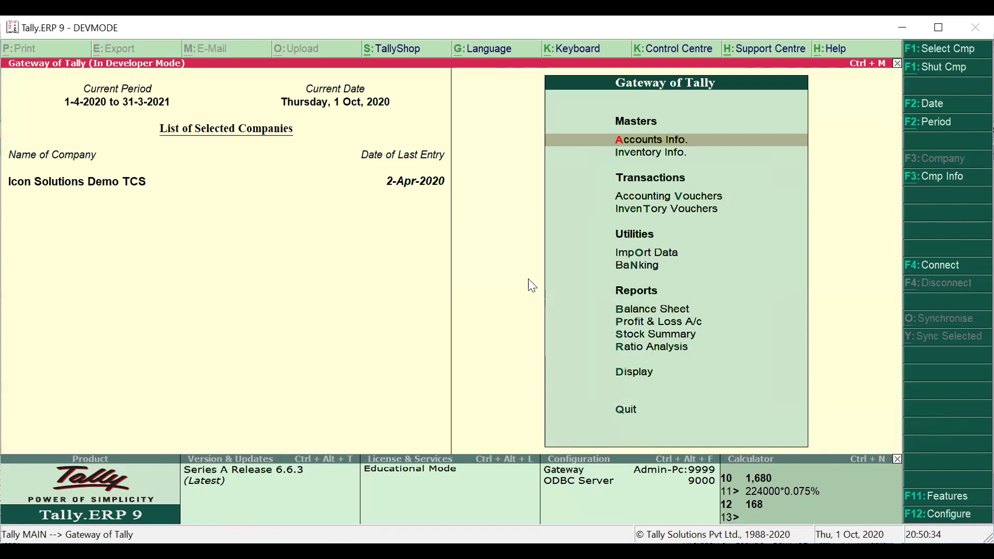
- Open the TCS ON GOODS SALES ledger for alteration
{"action": "key", "text": "Down"}
{"action": "key", "text": "Up"}
{"action": "key", "text": "Return"}
{"action": "key", "text": "Down"}
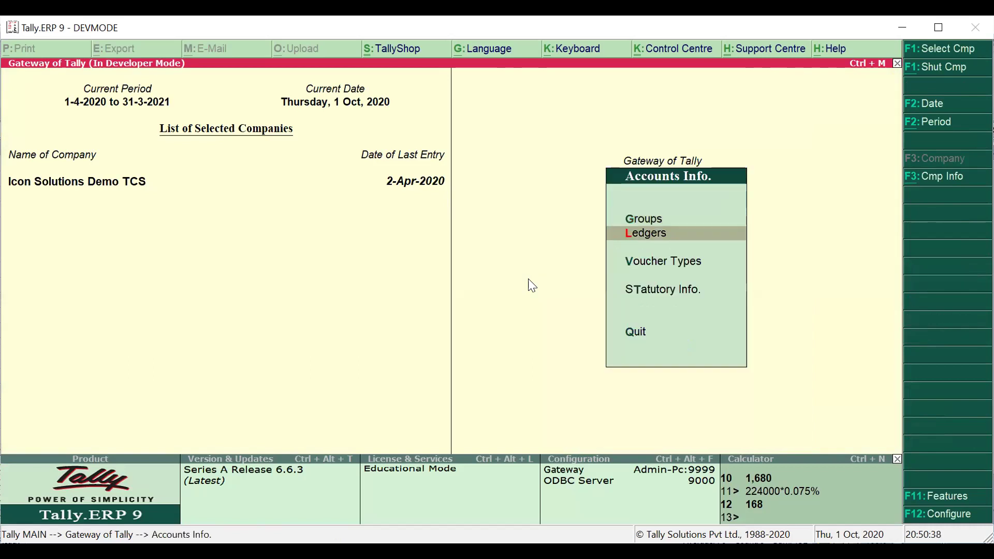
{"action": "key", "text": "Return"}
{"action": "key", "text": "Down"}
{"action": "key", "text": "Down"}
{"action": "key", "text": "Return"}
{"action": "key", "text": "Down"}
{"action": "key", "text": "Down"}
{"action": "key", "text": "Down"}
{"action": "key", "text": "Down"}
{"action": "key", "text": "Down"}
{"action": "key", "text": "Down"}
{"action": "key", "text": "Down"}
{"action": "key", "text": "Down"}
{"action": "key", "text": "Down"}
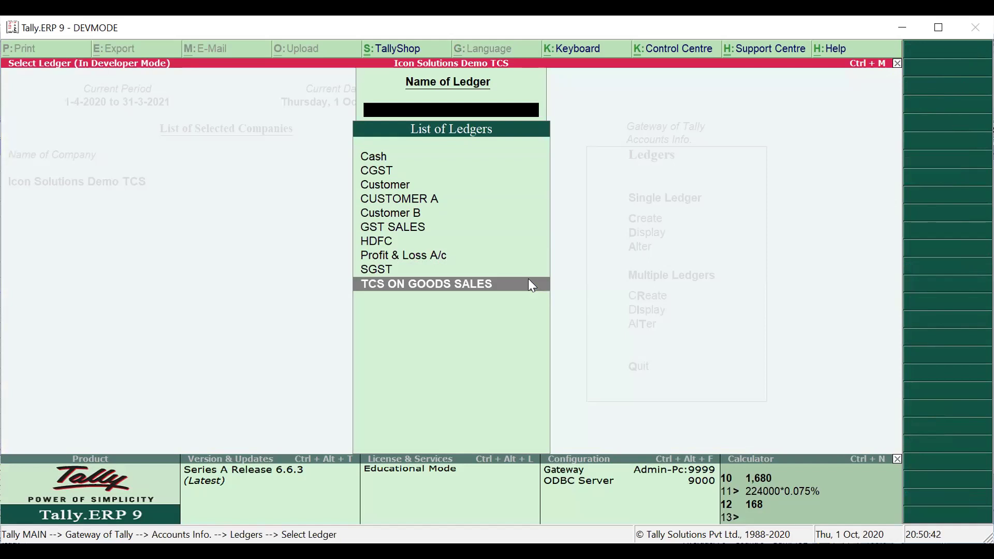
{"action": "key", "text": "Return"}
{"action": "key", "text": "Return"}
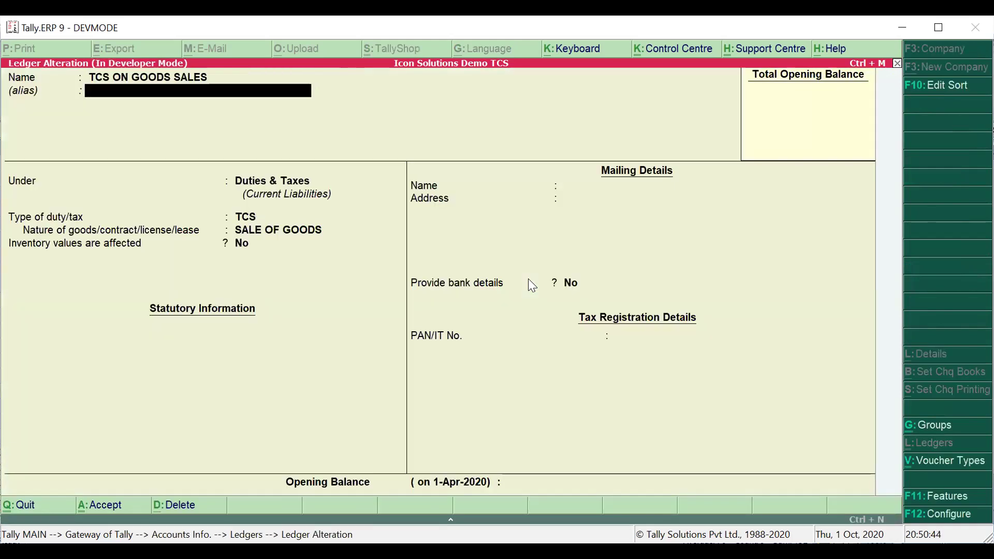
- Keep the group Duties & Taxes, duty type TCS and nature SALE OF GOODS, save the ledger and return to the Gateway of Tally
{"action": "key", "text": "Return"}
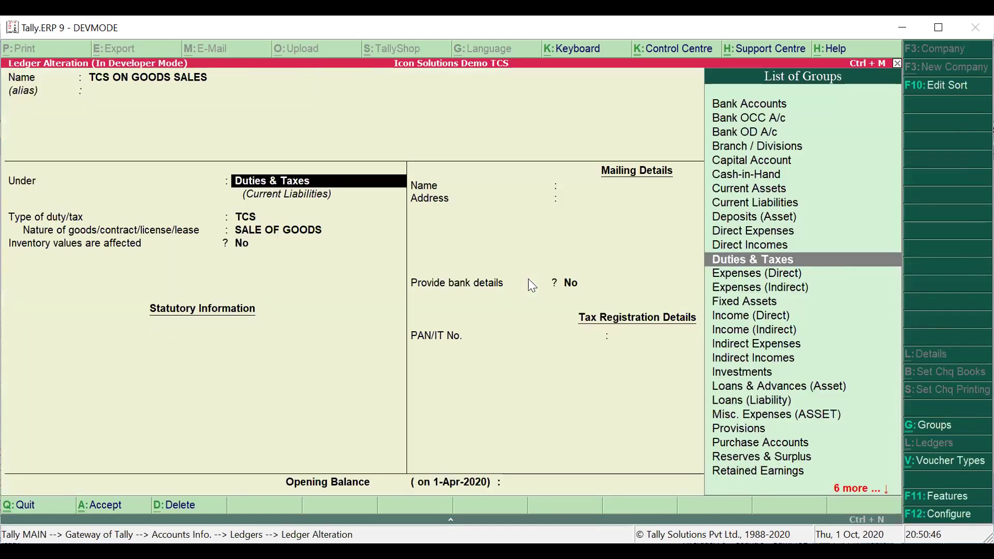
{"action": "key", "text": "Return"}
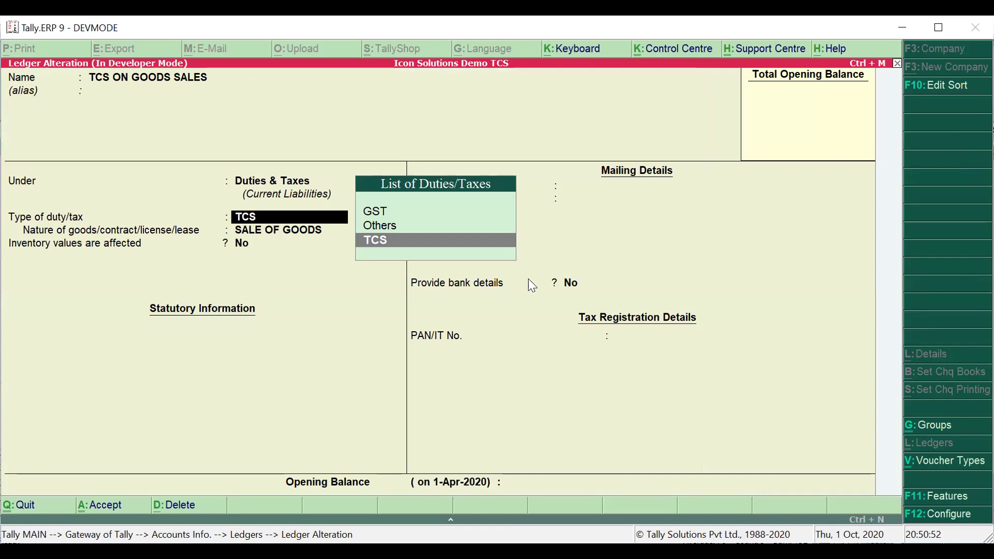
{"action": "key", "text": "Return"}
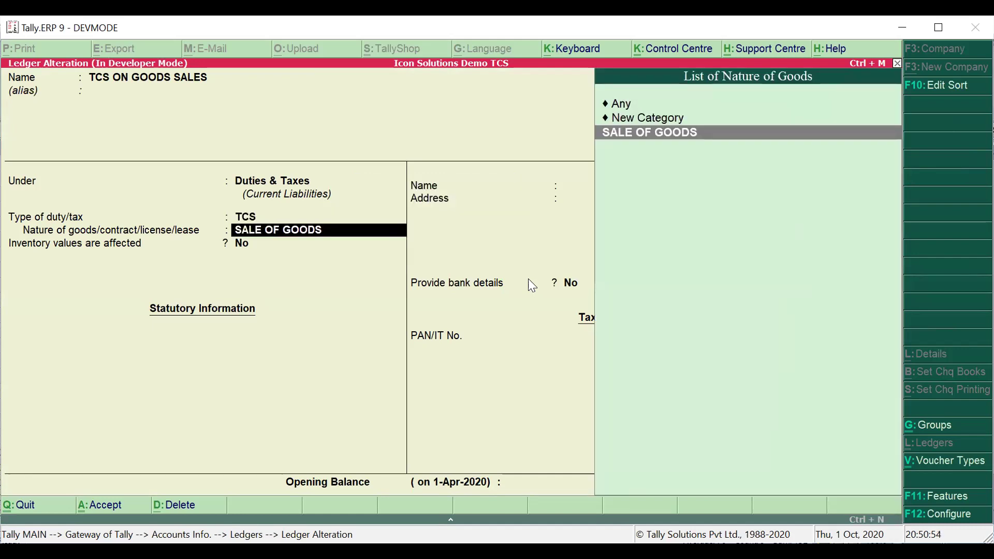
{"action": "key", "text": "Return"}
{"action": "key", "text": "Return"}
{"action": "key", "text": "Return"}
{"action": "key", "text": "Return"}
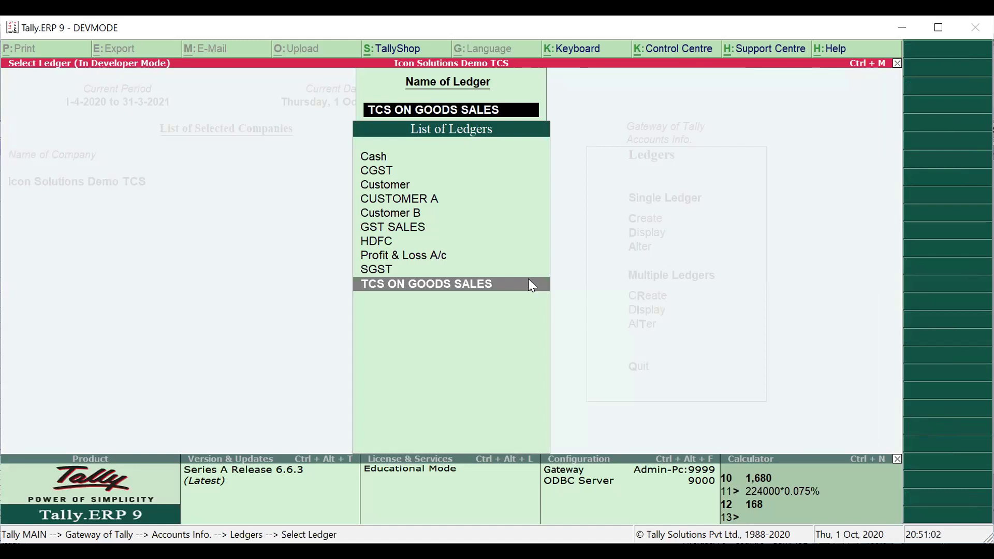
{"action": "key", "text": "Escape"}
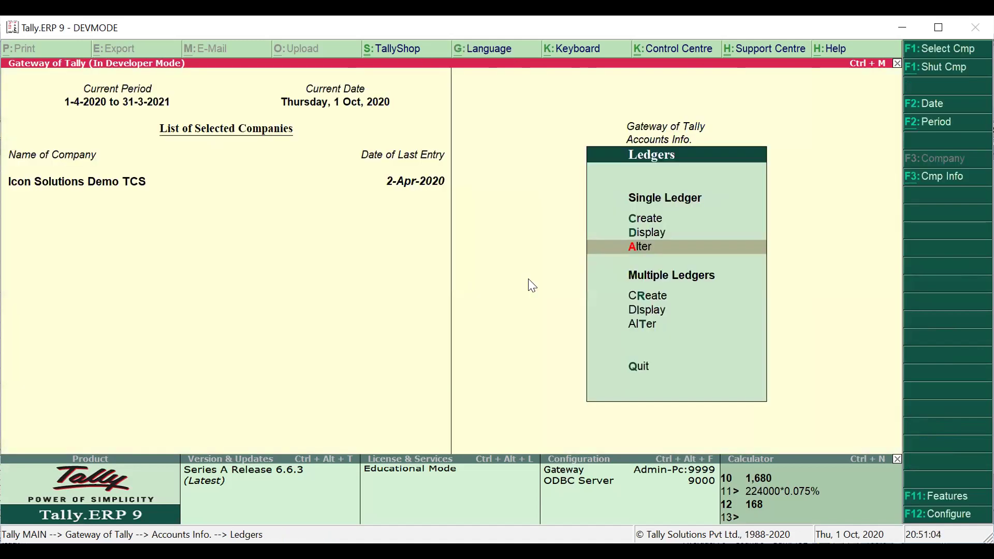
{"action": "key", "text": "Escape"}
{"action": "key", "text": "Escape"}
{"action": "key", "text": "Escape"}
{"action": "key", "text": "Escape"}
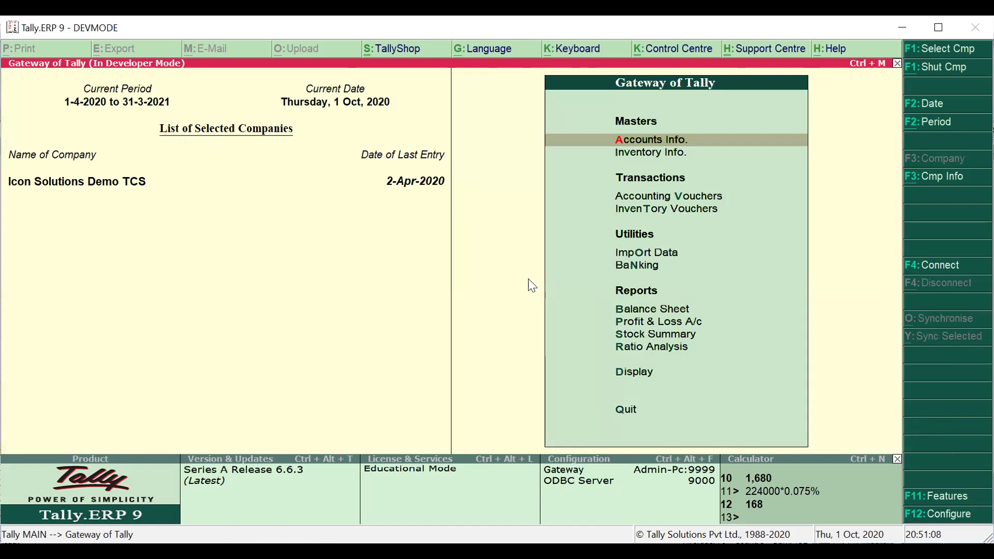
- Start a new sales voucher in the accounting vouchers
{"action": "key", "text": "Down"}
{"action": "key", "text": "Down"}
{"action": "key", "text": "Return"}
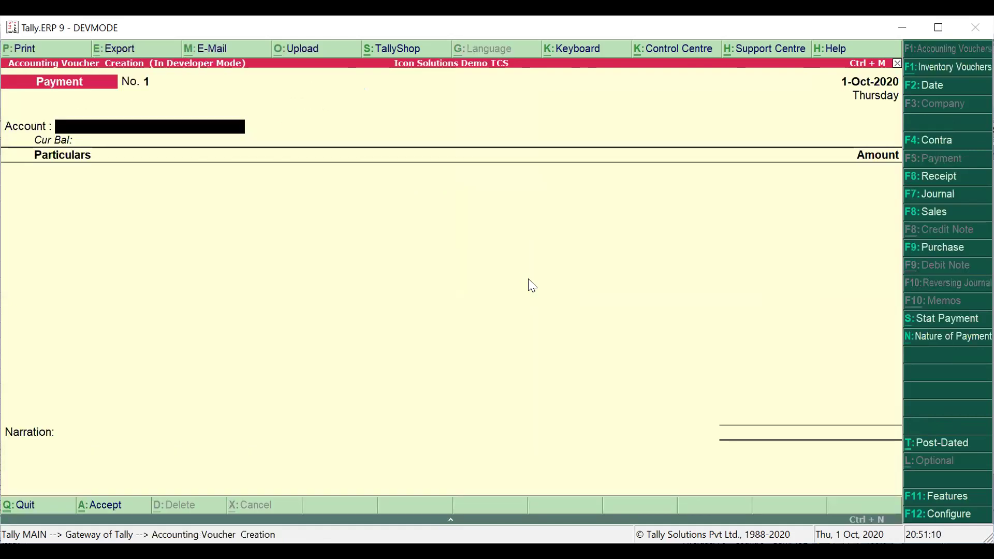
{"action": "left_click", "coordinate": [926, 212]}
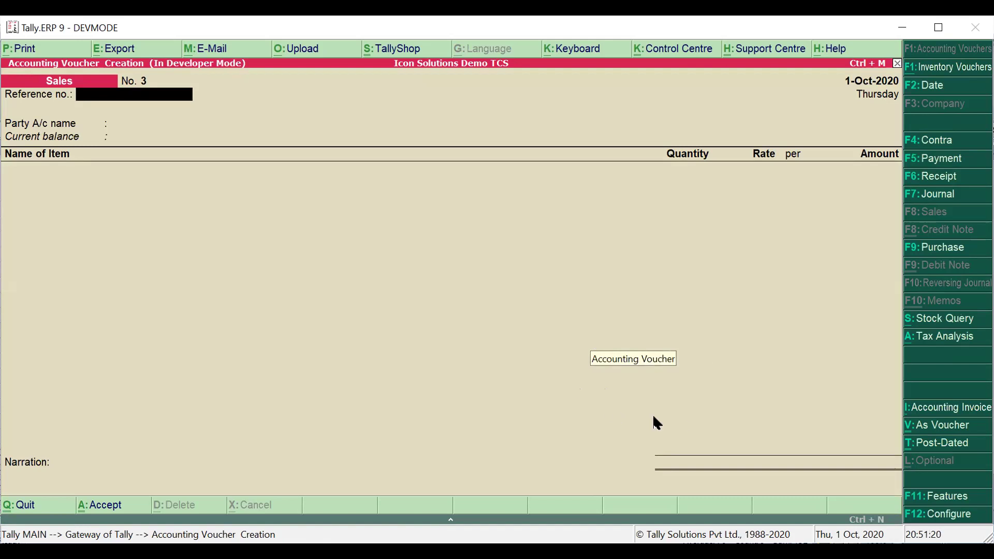
- Check the sales invoice configuration, keep Allow modification of Tax Details for TCS at Yes, and accept it
{"action": "left_click", "coordinate": [934, 514]}
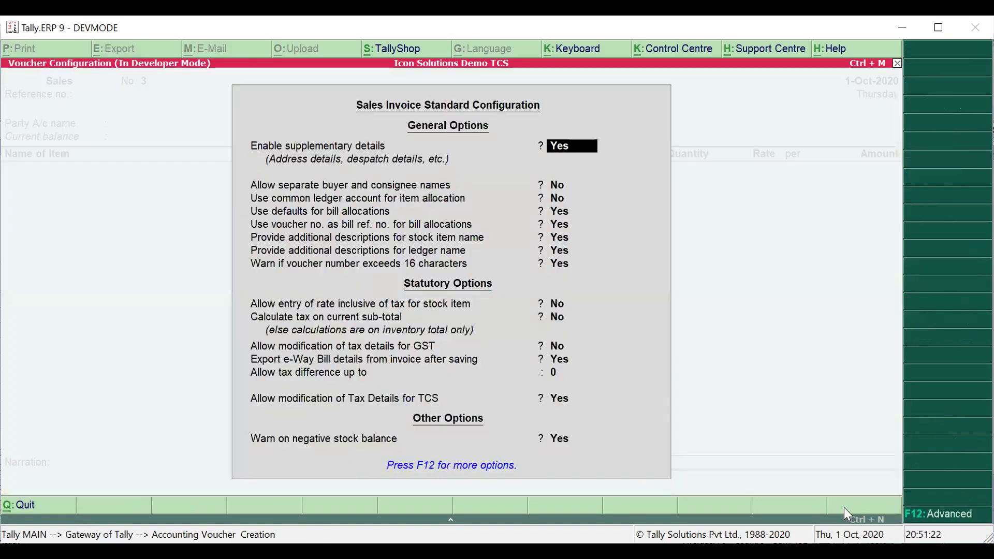
{"action": "key", "text": "Return"}
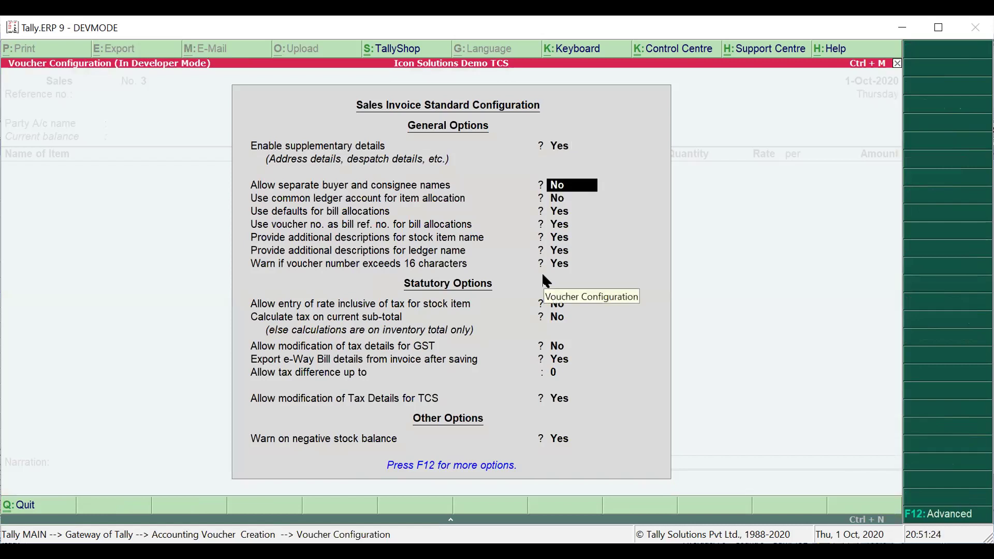
{"action": "key", "text": "Return"}
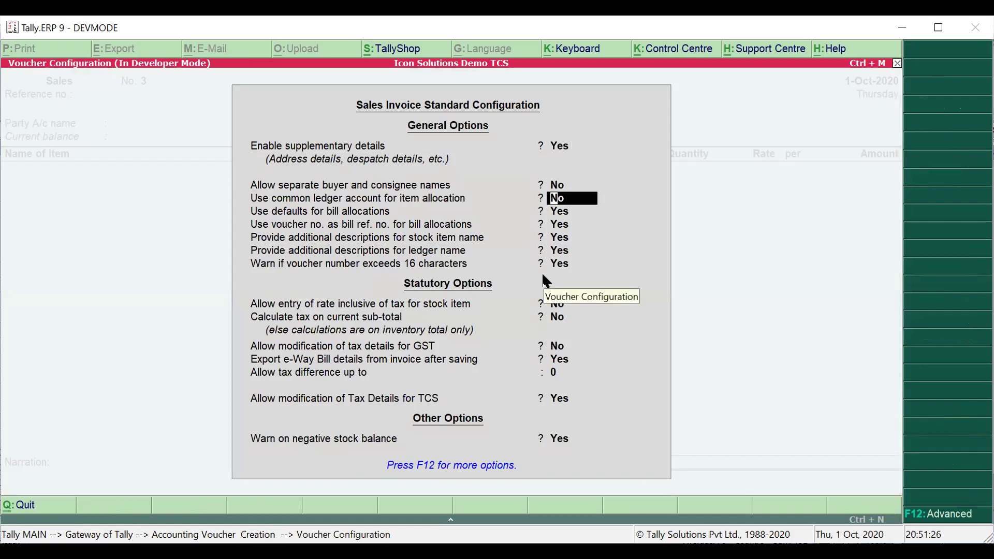
{"action": "key", "text": "Return"}
{"action": "key", "text": "Up"}
{"action": "key", "text": "Return"}
{"action": "key", "text": "Return"}
{"action": "key", "text": "Return"}
{"action": "key", "text": "Return"}
{"action": "key", "text": "Return"}
{"action": "key", "text": "Return"}
{"action": "key", "text": "Return"}
{"action": "key", "text": "Return"}
{"action": "key", "text": "Return"}
{"action": "key", "text": "Return"}
{"action": "key", "text": "Return"}
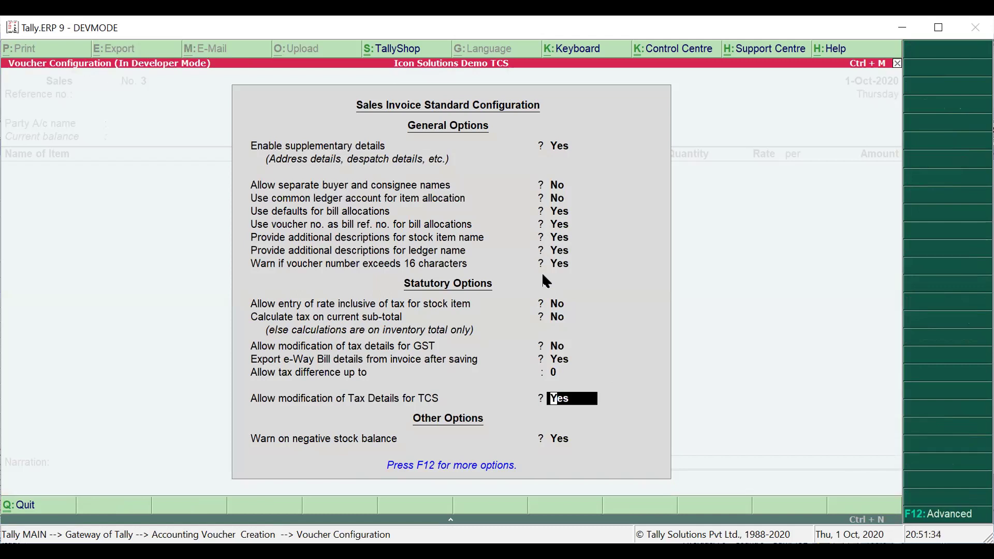
{"action": "key", "text": "Return"}
{"action": "key", "text": "Return"}
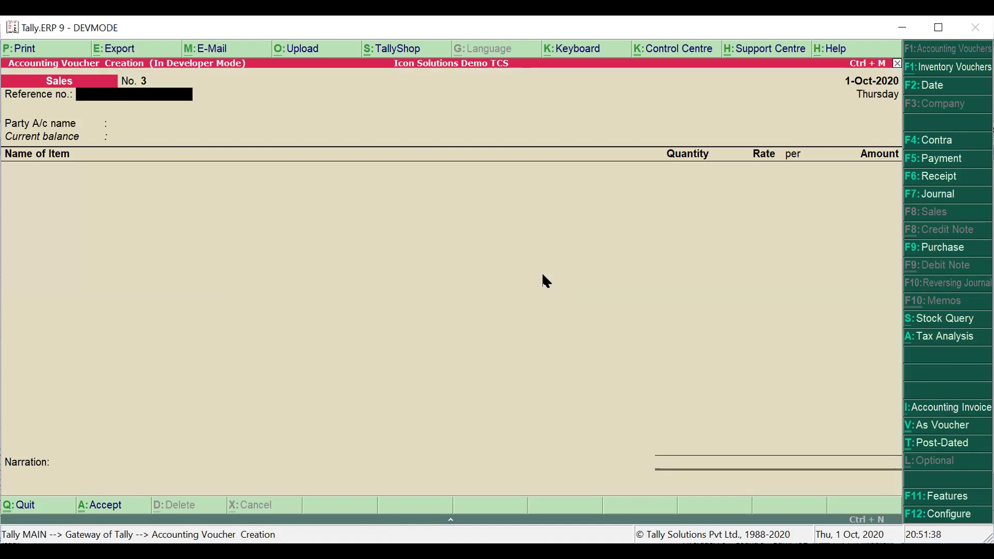
- Leave the reference number blank, choose Customer B as the party account and accept the party details
{"action": "key", "text": "Return"}
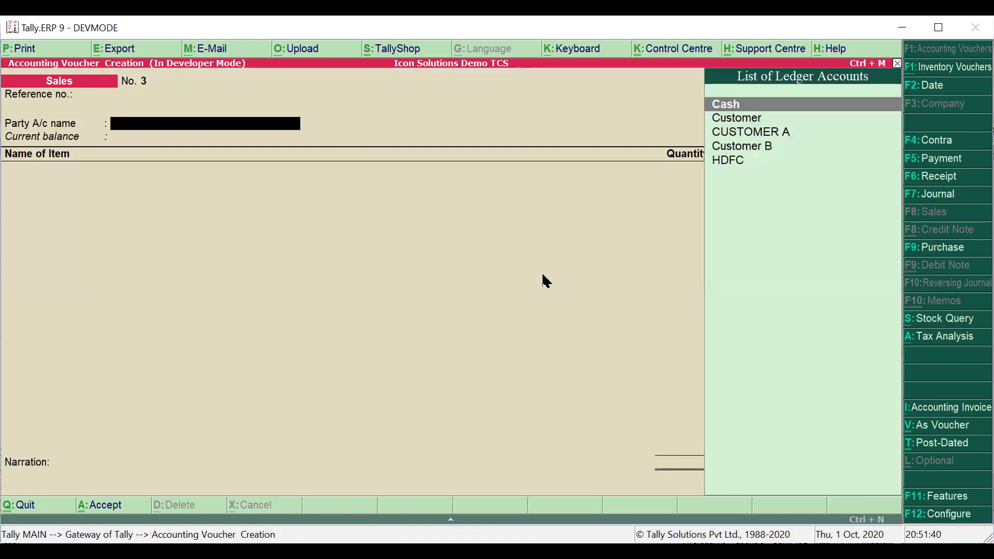
{"action": "key", "text": "Down"}
{"action": "key", "text": "Down"}
{"action": "key", "text": "Down"}
{"action": "key", "text": "Return"}
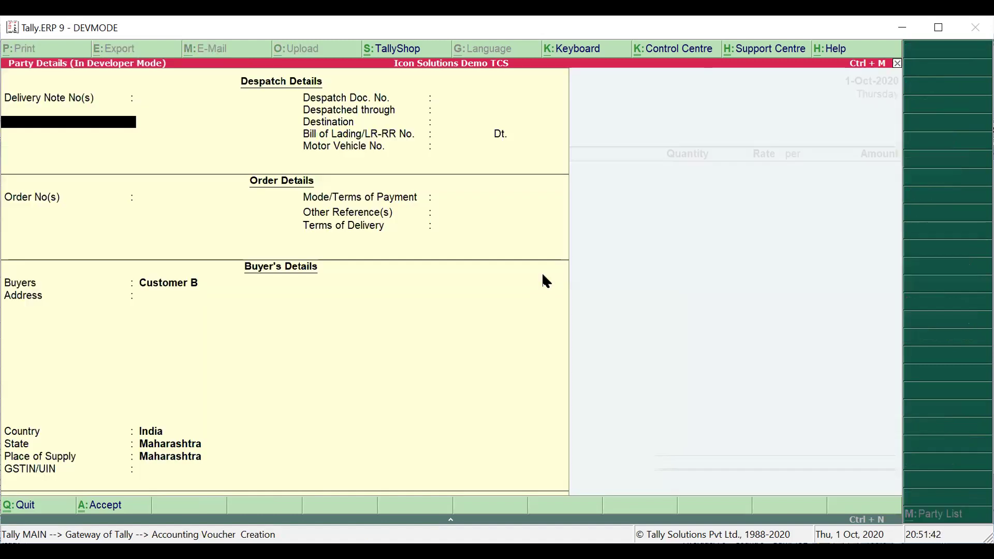
{"action": "key", "text": "ctrl+a"}
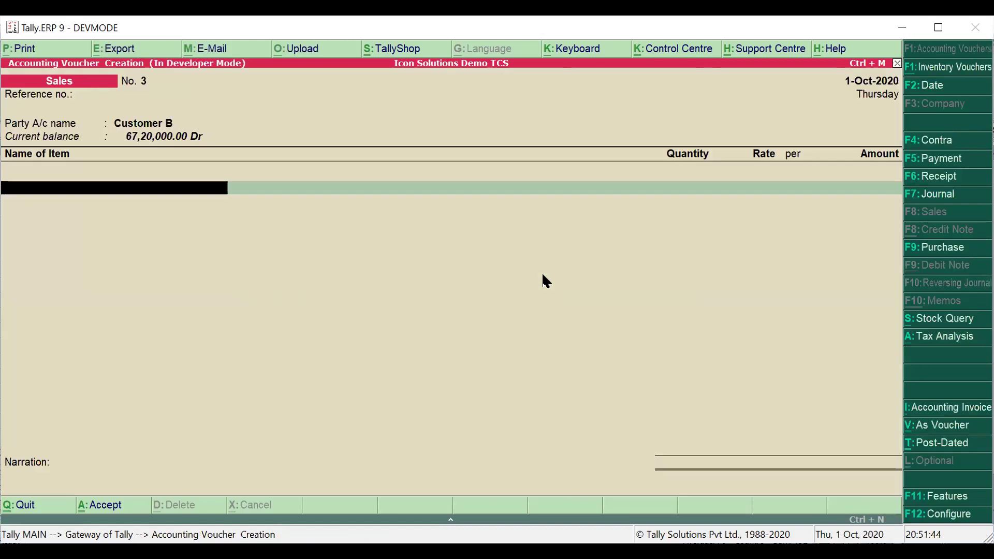
- Enter the stock item STOCK1 with a quantity of 100 NOS and an amount of 200000
{"action": "key", "text": "Down"}
{"action": "key", "text": "Return"}
{"action": "key", "text": "Return"}
{"action": "type", "text": "100"}
{"action": "key", "text": "Return"}
{"action": "key", "text": "Return"}
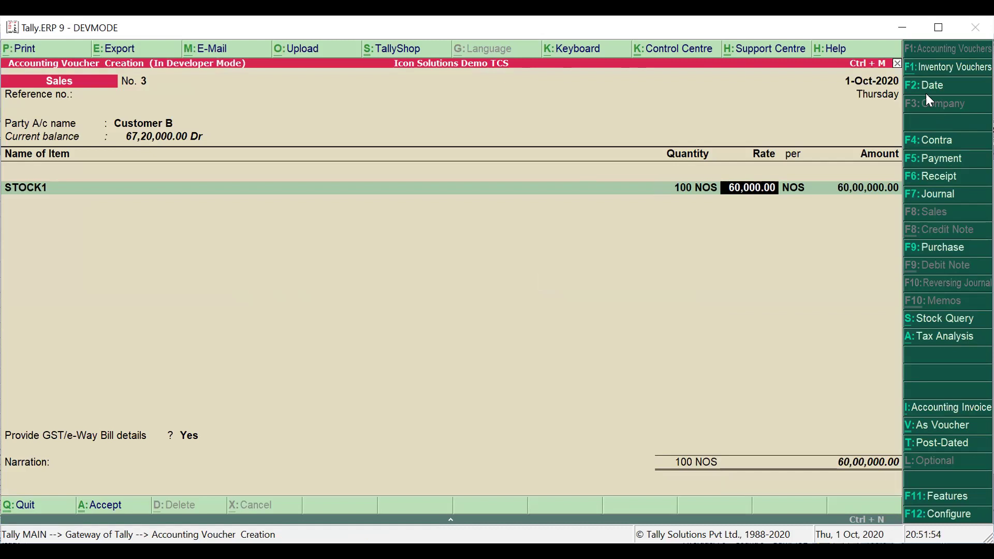
{"action": "key", "text": "Return"}
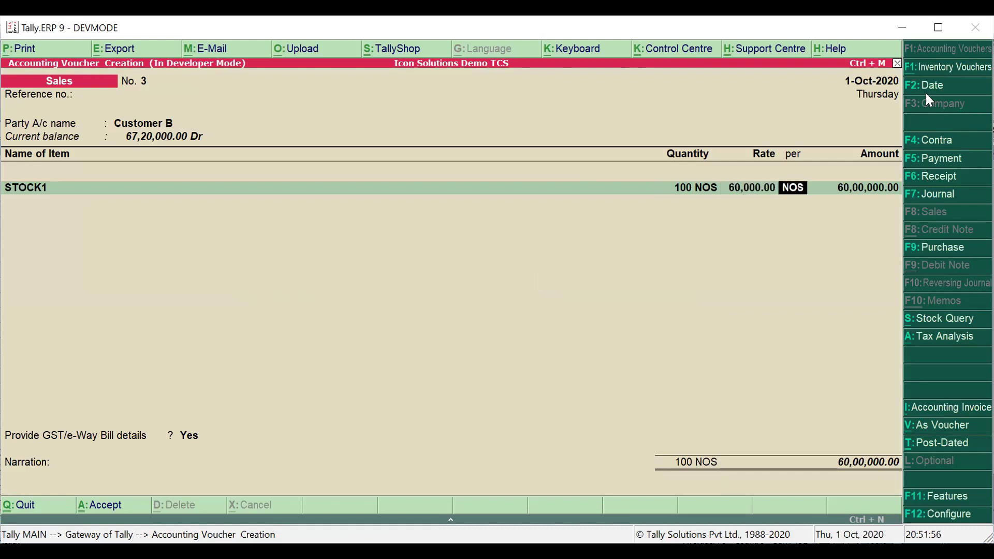
{"action": "key", "text": "Return"}
{"action": "type", "text": "200000"}
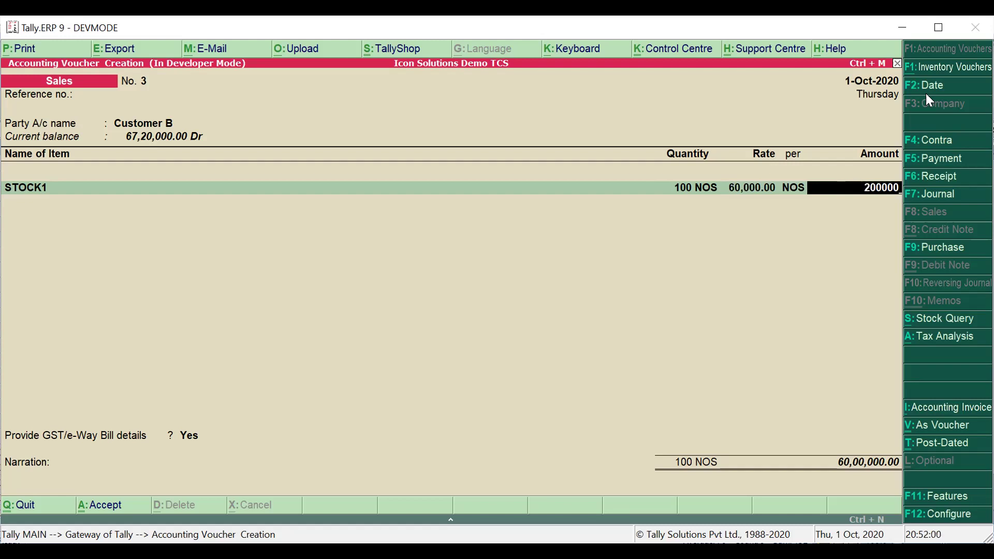
{"action": "type", "text": "0"}
{"action": "key", "text": "BackSpace"}
{"action": "key", "text": "Return"}
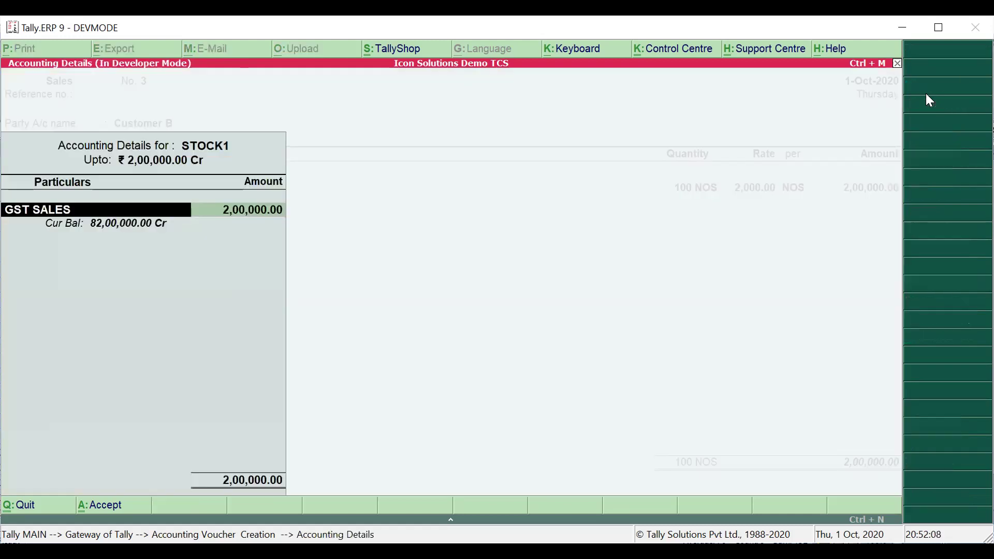
- Allocate the STOCK1 amount to the GST SALES ledger and accept SALE OF GOODS as its TCS nature of goods
{"action": "key", "text": "Return"}
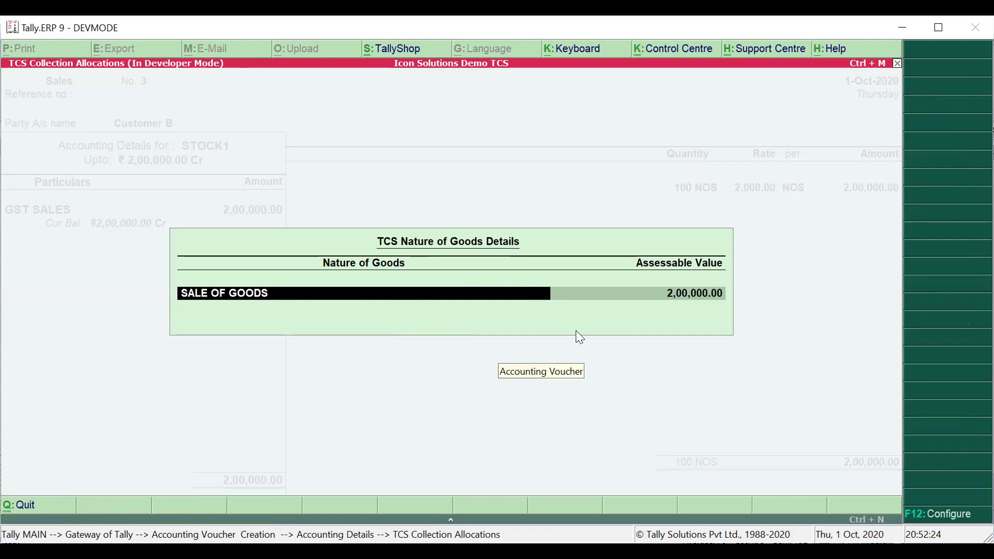
{"action": "key", "text": "Return"}
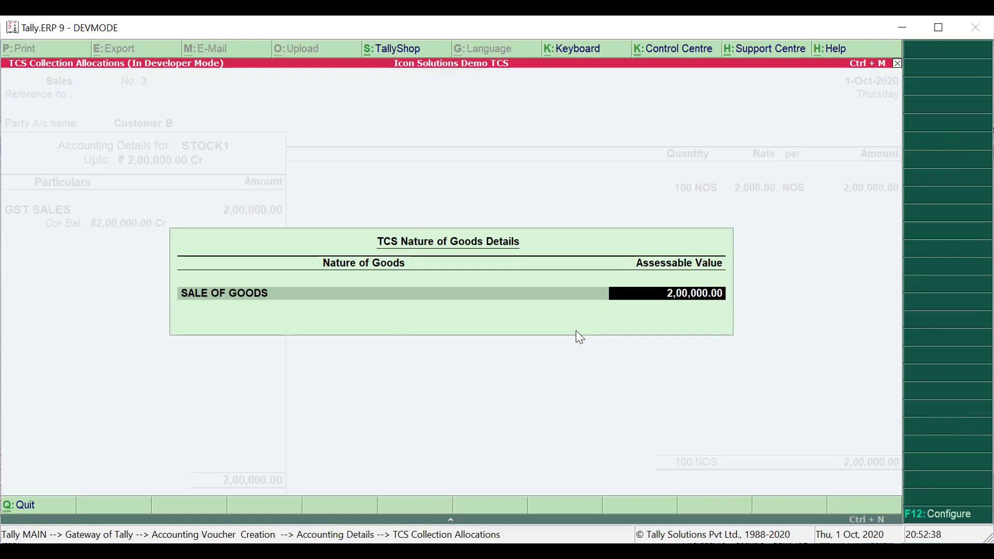
{"action": "key", "text": "Return"}
{"action": "key", "text": "Return"}
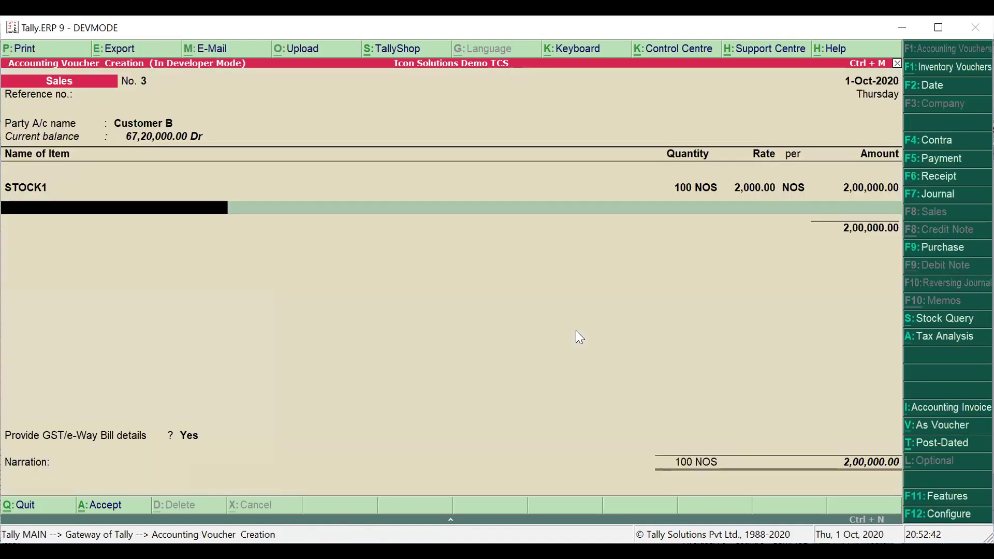
- End the item list and add the CGST ledger with SALE OF GOODS as its TCS nature of goods
{"action": "key", "text": "Return"}
{"action": "type", "text": "Cgs"}
{"action": "key", "text": "Return"}
{"action": "key", "text": "Return"}
{"action": "key", "text": "Return"}
{"action": "type", "text": "s"}
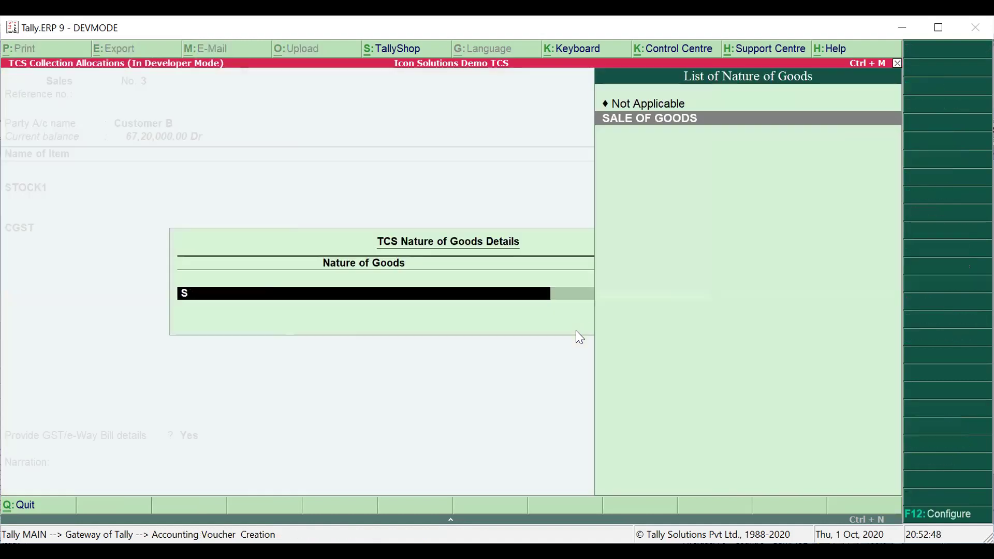
{"action": "key", "text": "Return"}
{"action": "key", "text": "Return"}
- Add the SGST ledger with SALE OF GOODS as its TCS nature of goods
{"action": "type", "text": "sgs"}
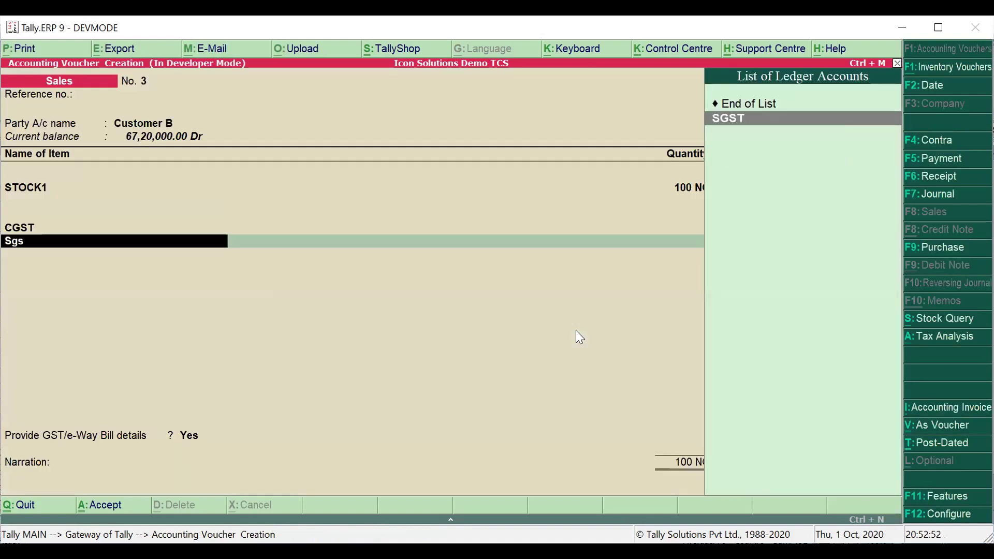
{"action": "key", "text": "Return"}
{"action": "key", "text": "Return"}
{"action": "key", "text": "Return"}
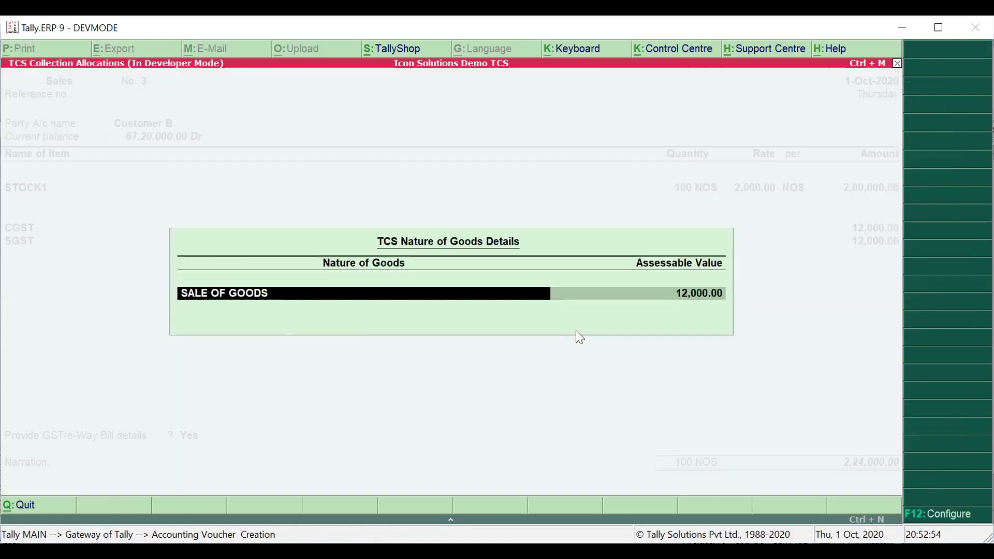
{"action": "key", "text": "Return"}
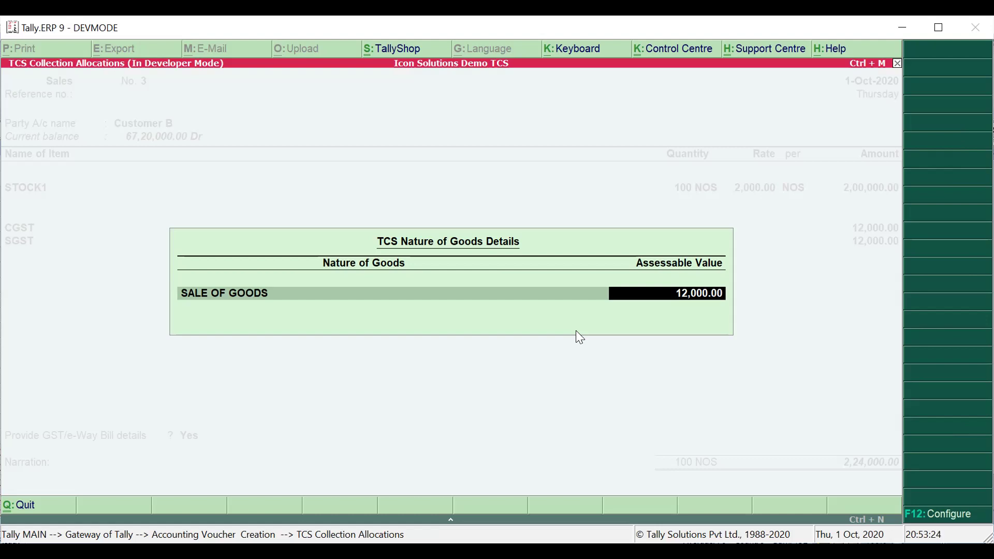
{"action": "key", "text": "Return"}
- Go back to the CGST line, open its ledger to check the TCS applicability and nature of goods, and return to the voucher
{"action": "key", "text": "BackSpace"}
{"action": "key", "text": "BackSpace"}
{"action": "key", "text": "BackSpace"}
{"action": "key", "text": "BackSpace"}
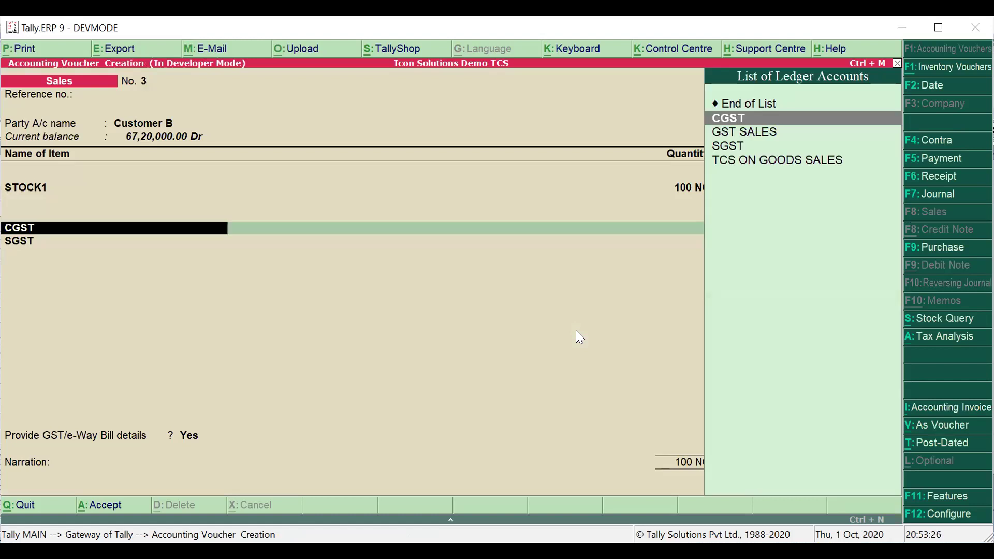
{"action": "key", "text": "ctrl+Return"}
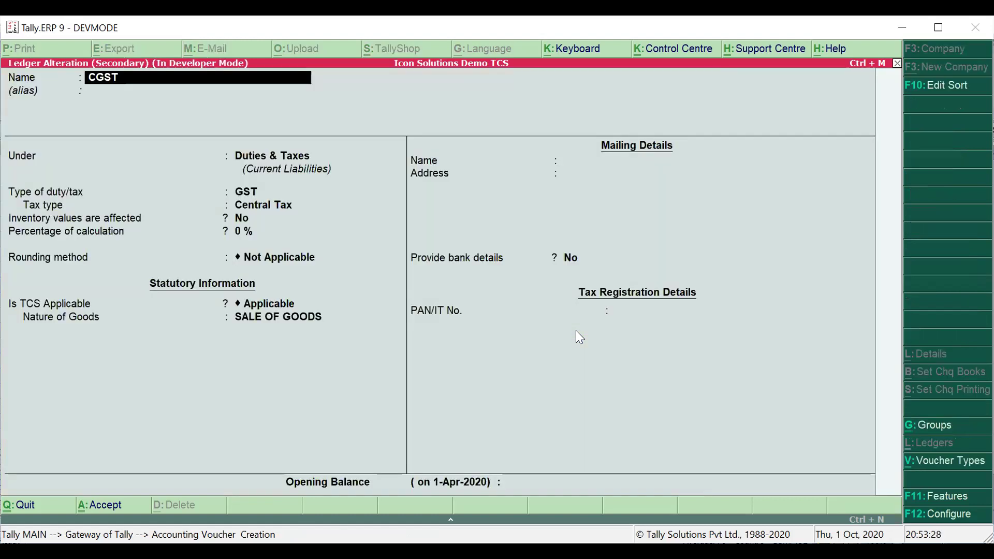
{"action": "key", "text": "Return"}
{"action": "key", "text": "Return"}
{"action": "key", "text": "Return"}
{"action": "key", "text": "Return"}
{"action": "key", "text": "Return"}
{"action": "key", "text": "Return"}
{"action": "key", "text": "Return"}
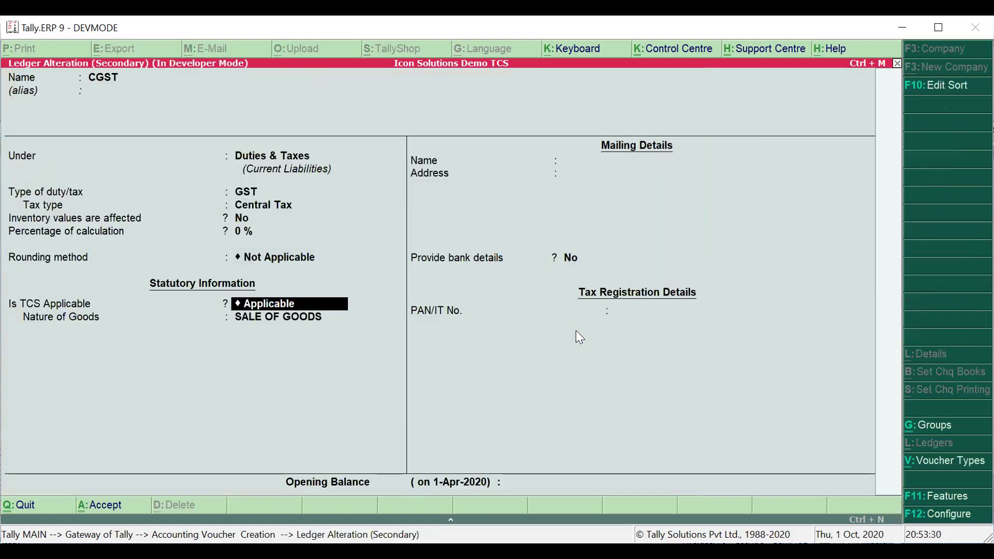
{"action": "key", "text": "ctrl+a"}
{"action": "key", "text": "Return"}
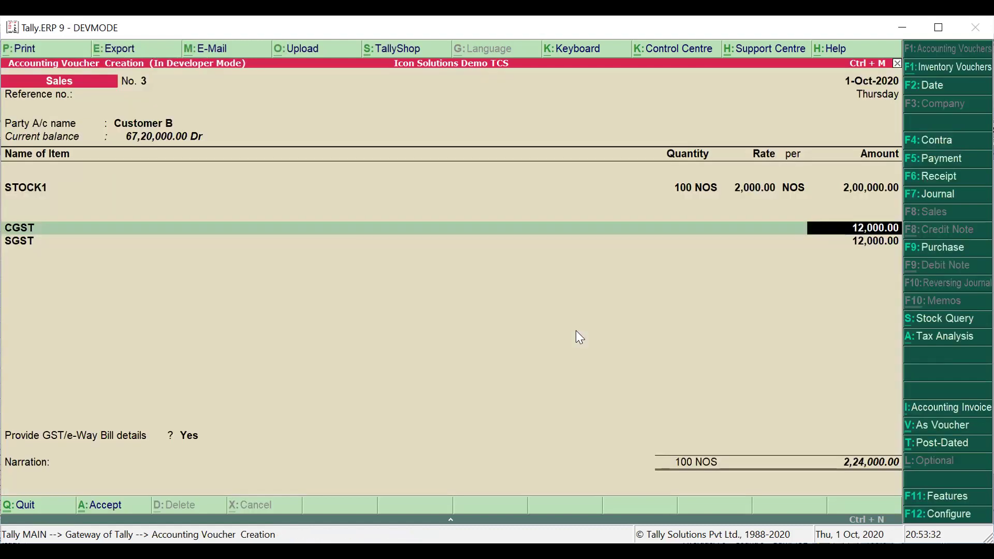
- Accept the SALE OF GOODS TCS allocations of the CGST and SGST lines again
{"action": "key", "text": "Return"}
{"action": "key", "text": "Return"}
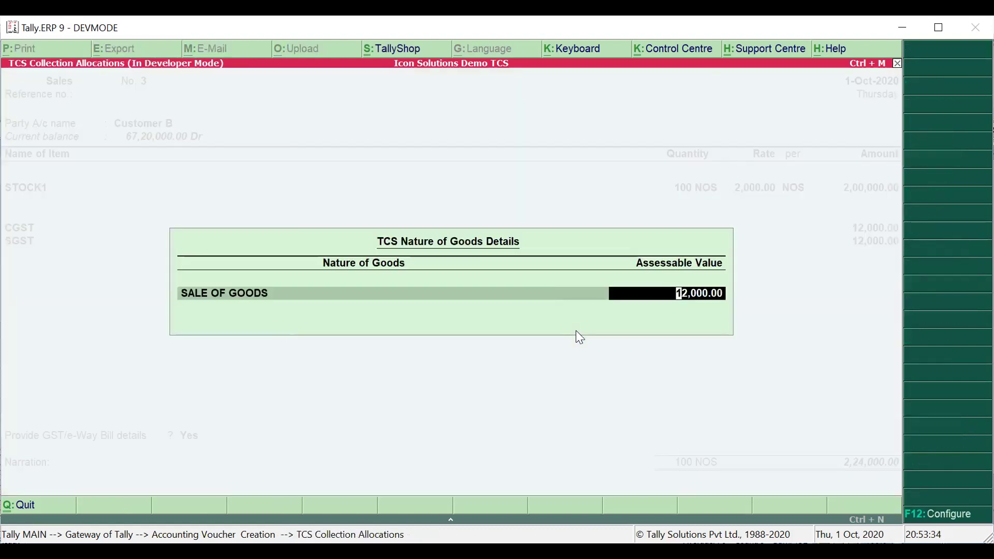
{"action": "key", "text": "Return"}
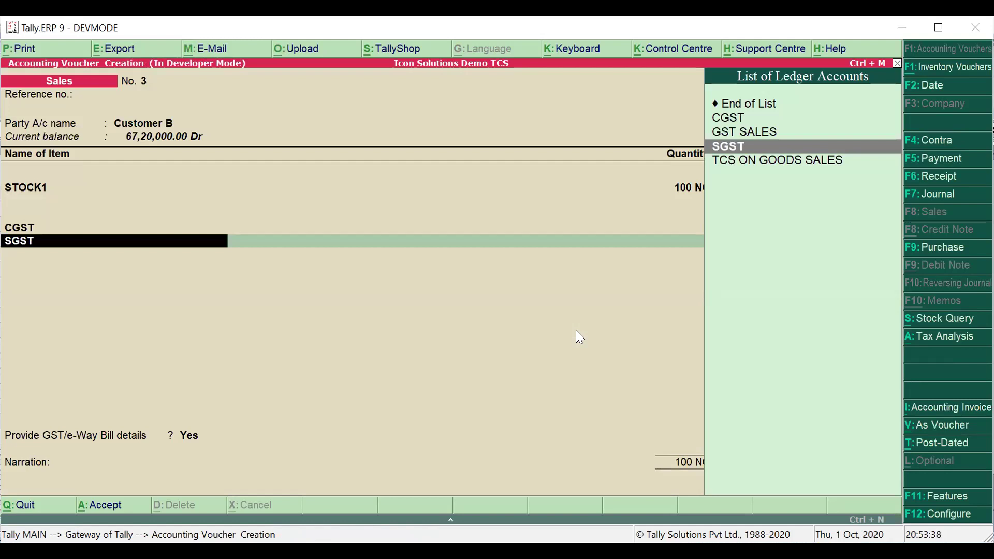
{"action": "key", "text": "Return"}
{"action": "key", "text": "Return"}
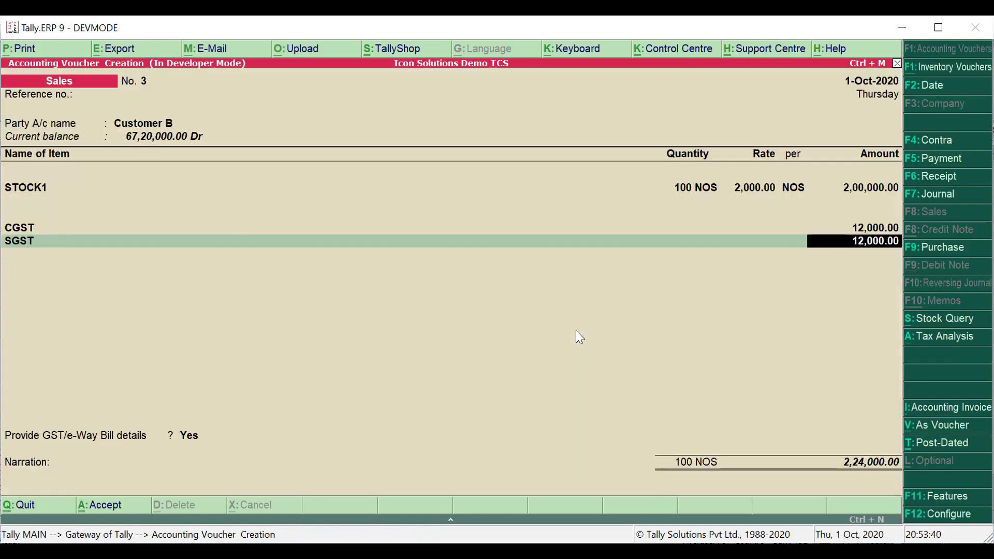
{"action": "key", "text": "Return"}
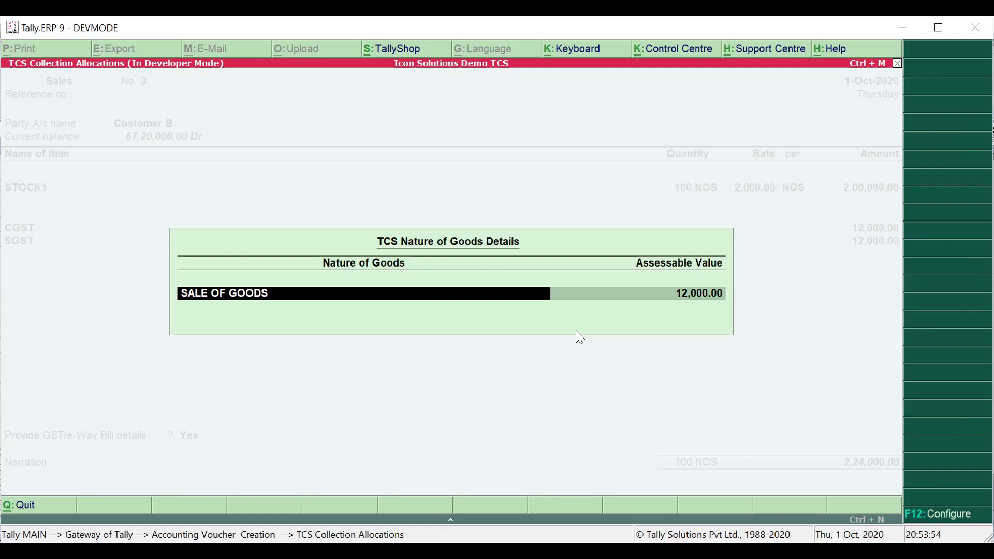
{"action": "key", "text": "Return"}
{"action": "key", "text": "Return"}
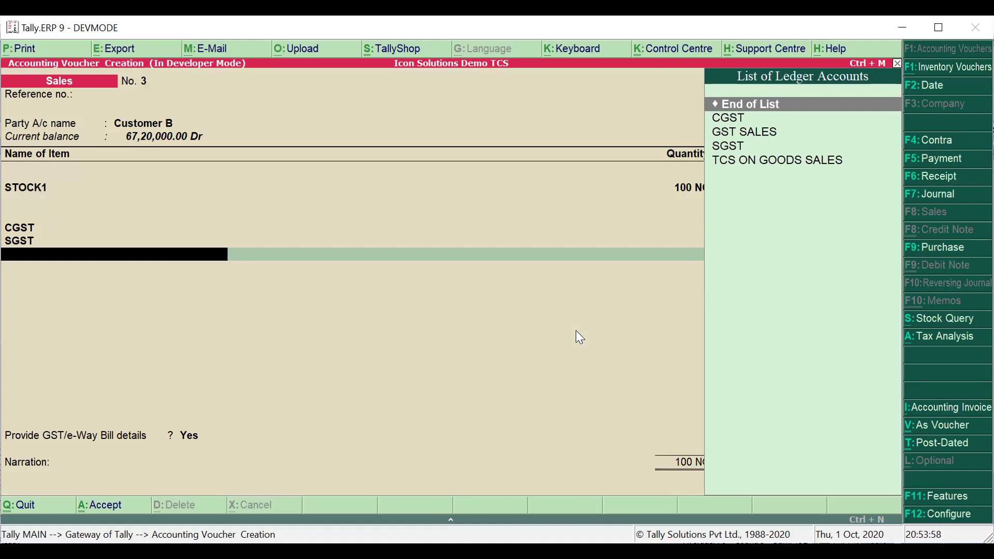
- Add the TCS ON GOODS SALES ledger below SGST to calculate the tax automatically
{"action": "key", "text": "Down"}
{"action": "key", "text": "Down"}
{"action": "key", "text": "Down"}
{"action": "key", "text": "Down"}
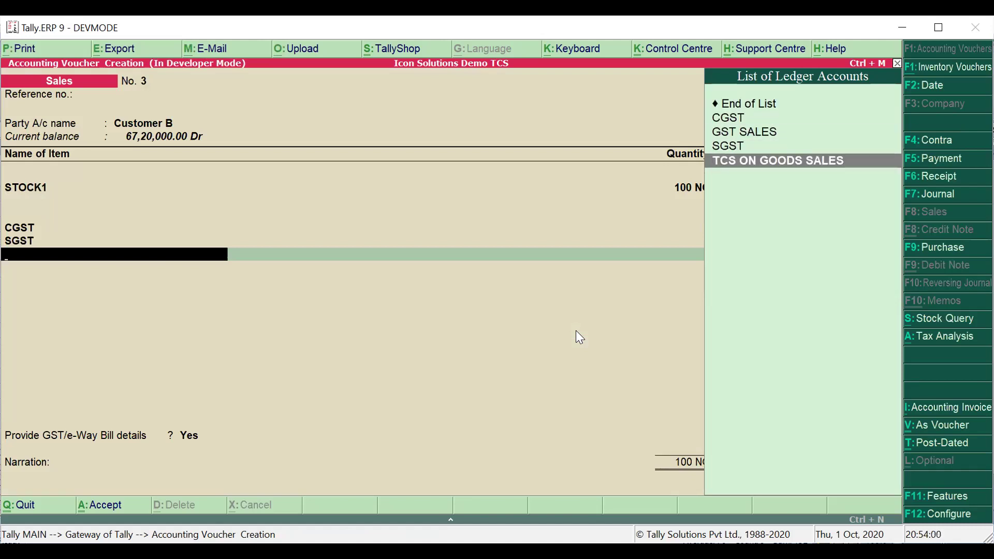
{"action": "key", "text": "Return"}
{"action": "key", "text": "Return"}
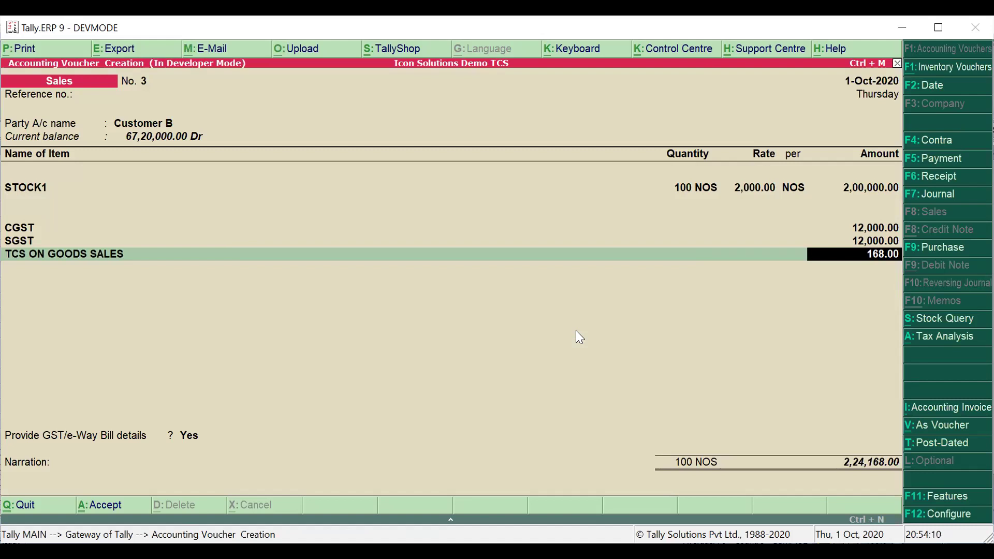
- Review the voucher's tax analysis for TCS on SALE OF GOODS and check the amount in the calculator with 224000*0.075%
{"action": "left_click", "coordinate": [920, 338]}
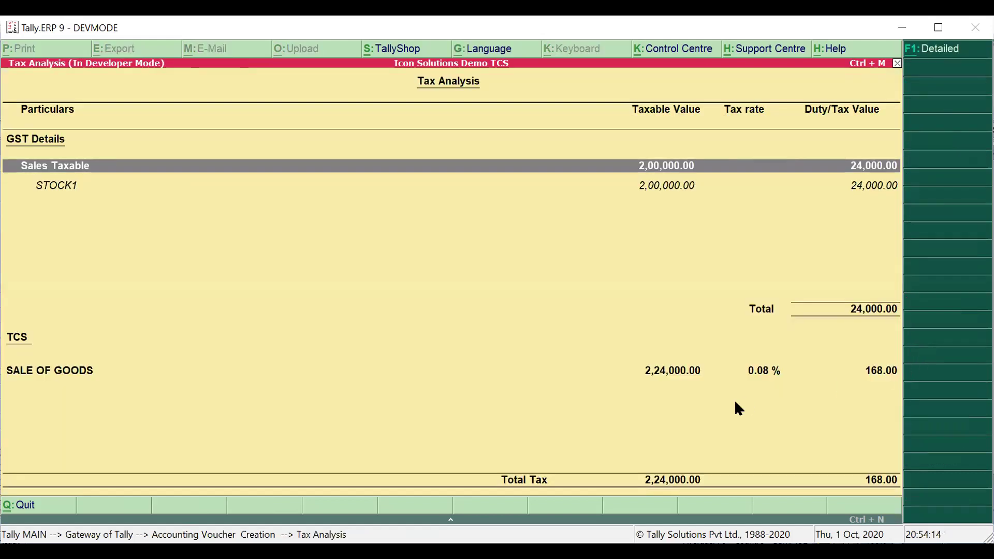
{"action": "left_click", "coordinate": [52, 375]}
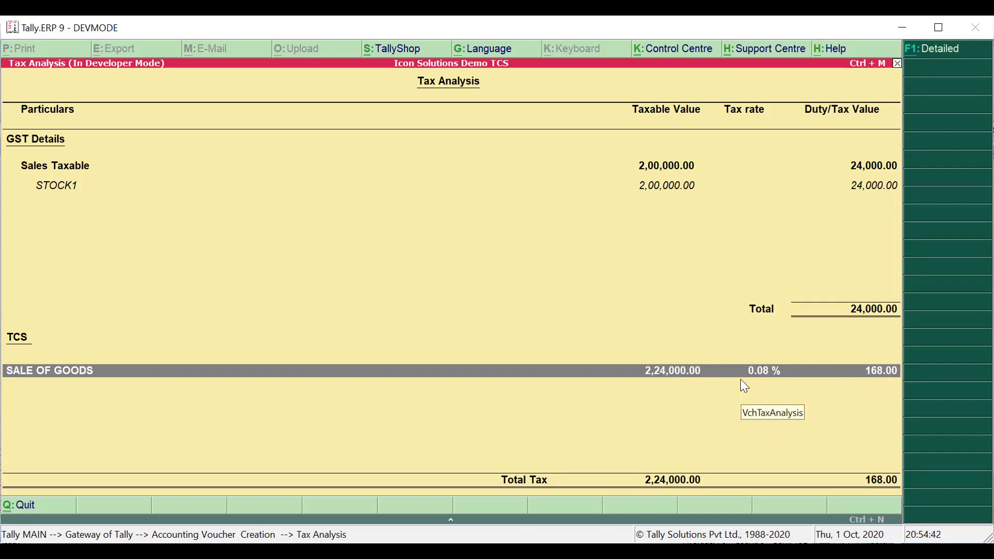
{"action": "key", "text": "Escape"}
{"action": "key", "text": "ctrl+n"}
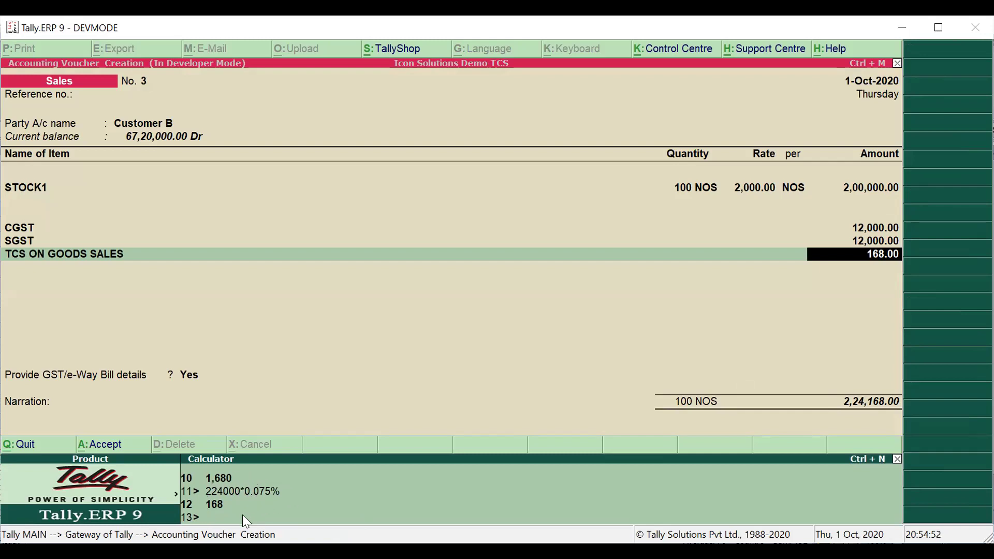
{"action": "key", "text": "ctrl+m"}
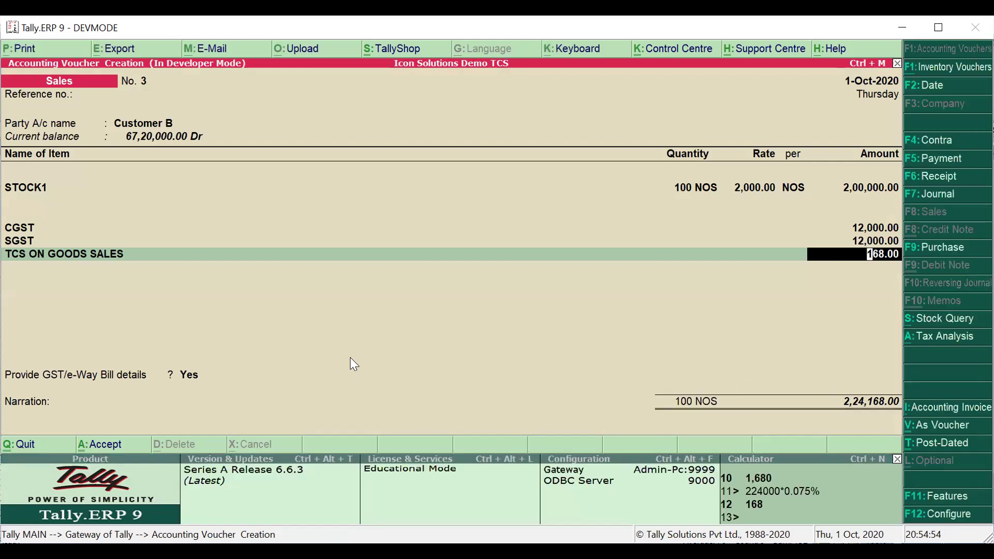
- Set the GST/e-Way Bill details option to No and save the sales voucher without a narration
{"action": "key", "text": "Return"}
{"action": "key", "text": "Return"}
{"action": "key", "text": "Up"}
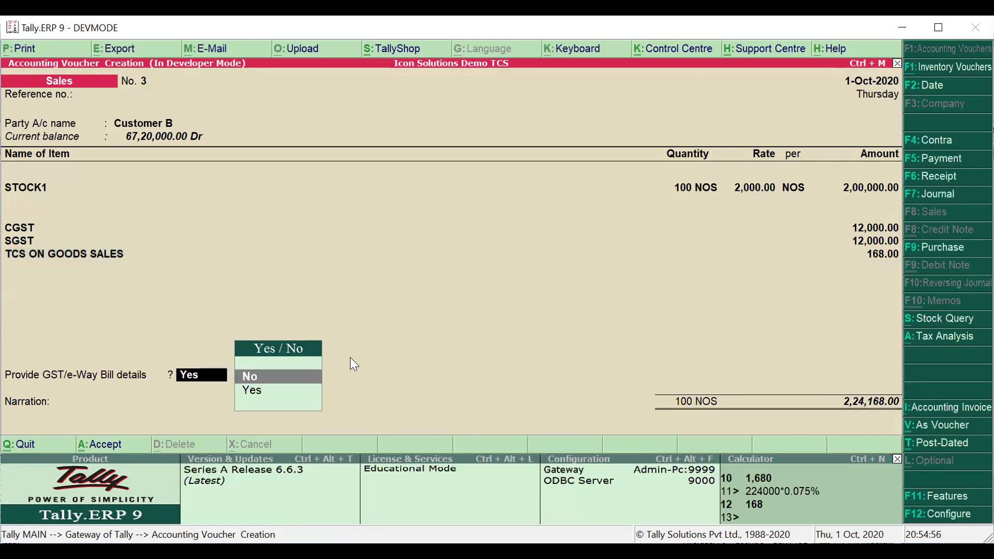
{"action": "key", "text": "Return"}
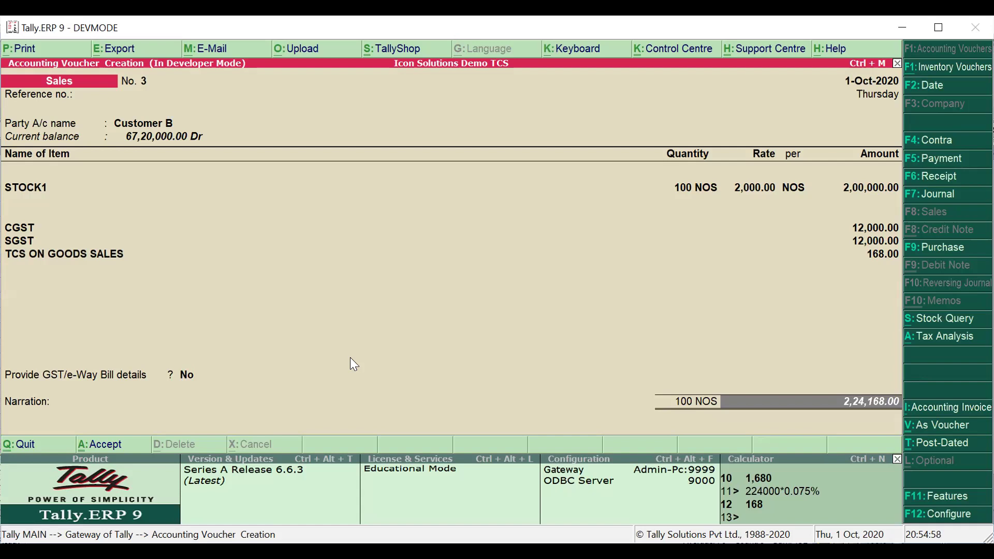
{"action": "key", "text": "Return"}
{"action": "key", "text": "Return"}
{"action": "key", "text": "Return"}
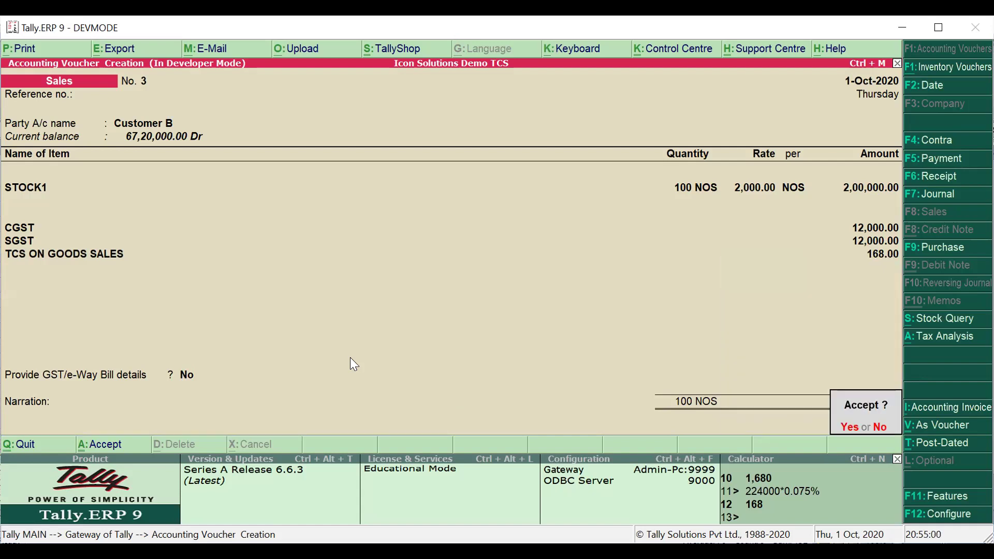
{"action": "key", "text": "Return"}
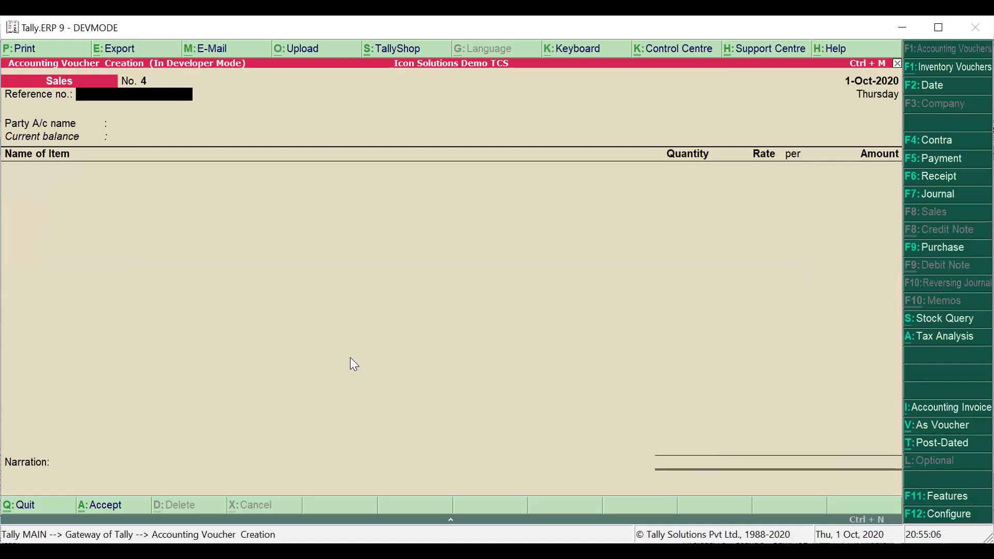
- Leave voucher entry and open the list of statutory reports
{"action": "key", "text": "Escape"}
{"action": "key", "text": "Return"}
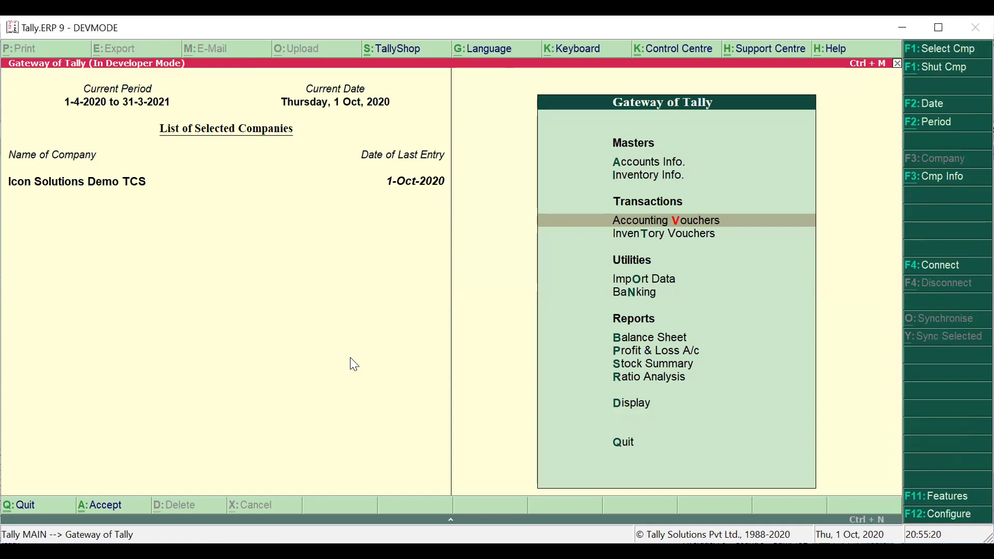
{"action": "key", "text": "Down"}
{"action": "key", "text": "Down"}
{"action": "key", "text": "Down"}
{"action": "key", "text": "Down"}
{"action": "key", "text": "Down"}
{"action": "key", "text": "Down"}
{"action": "key", "text": "Down"}
{"action": "key", "text": "Down"}
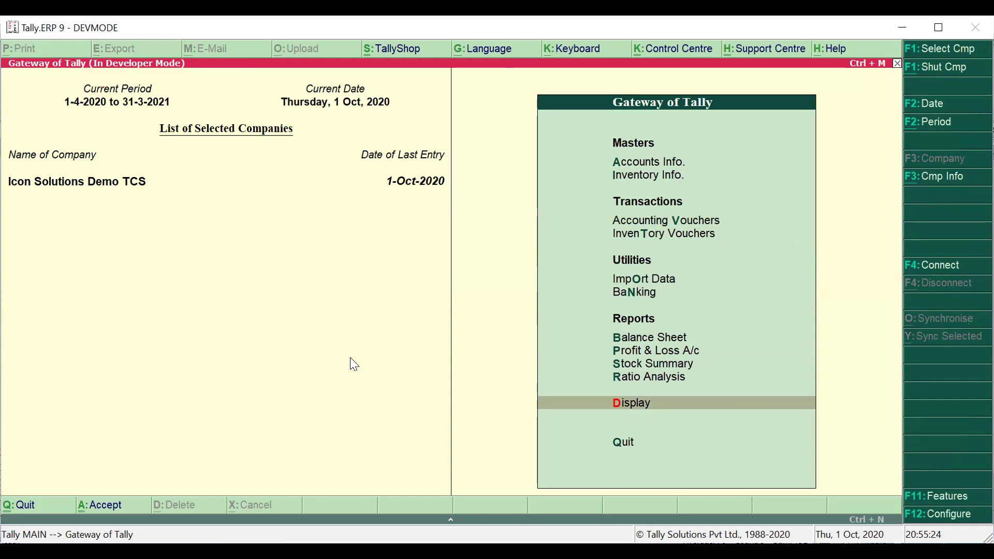
{"action": "key", "text": "Return"}
{"action": "key", "text": "Down"}
{"action": "key", "text": "Down"}
{"action": "key", "text": "Down"}
{"action": "key", "text": "Down"}
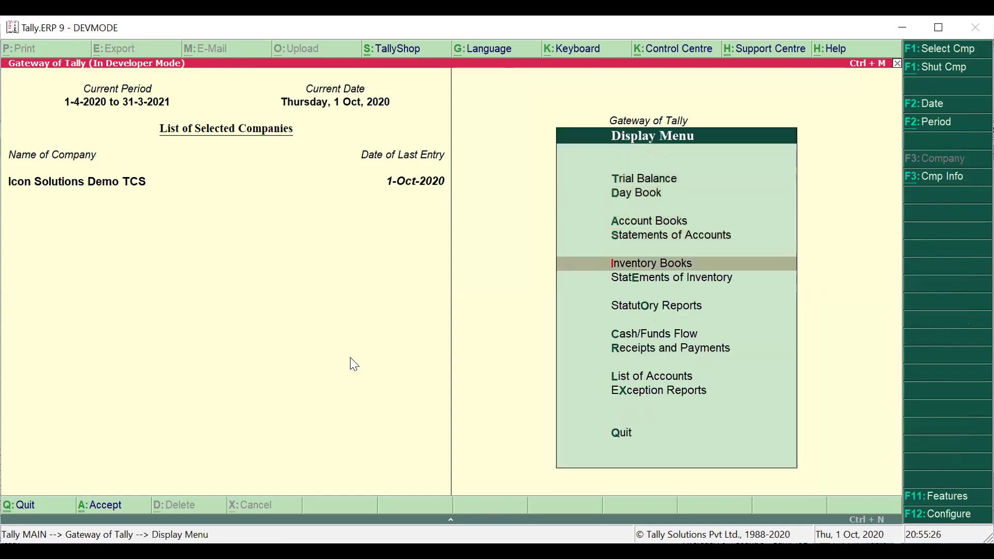
{"action": "key", "text": "Down"}
{"action": "key", "text": "Down"}
{"action": "key", "text": "Return"}
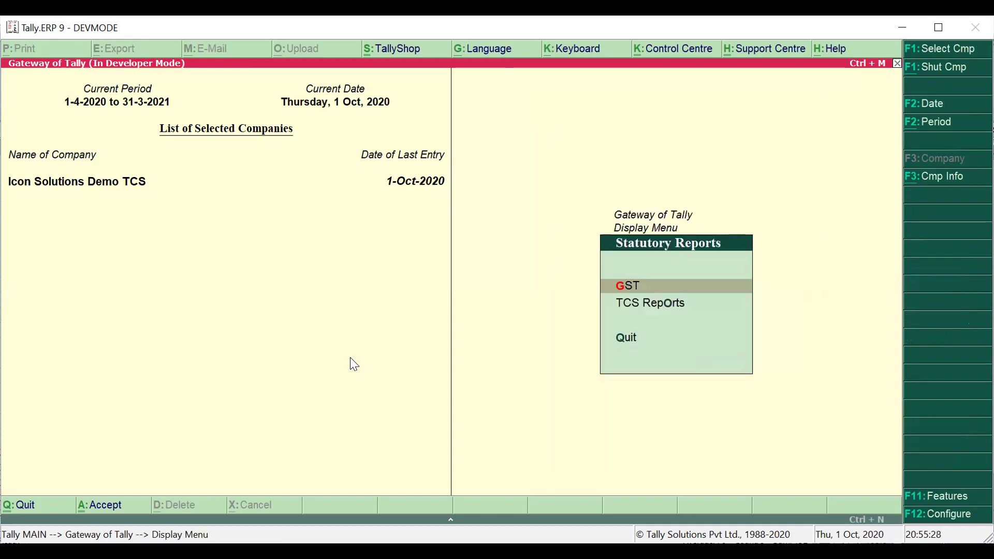
- Open the Form 27 EQ report for TCS and set its period from 1-10-2020 to 31-10-2020
{"action": "key", "text": "Down"}
{"action": "key", "text": "Return"}
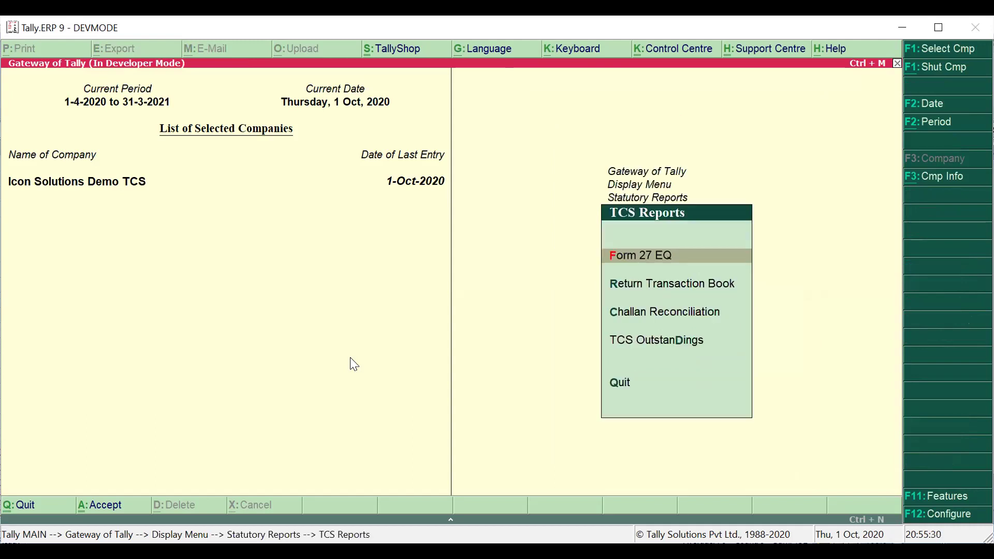
{"action": "key", "text": "Return"}
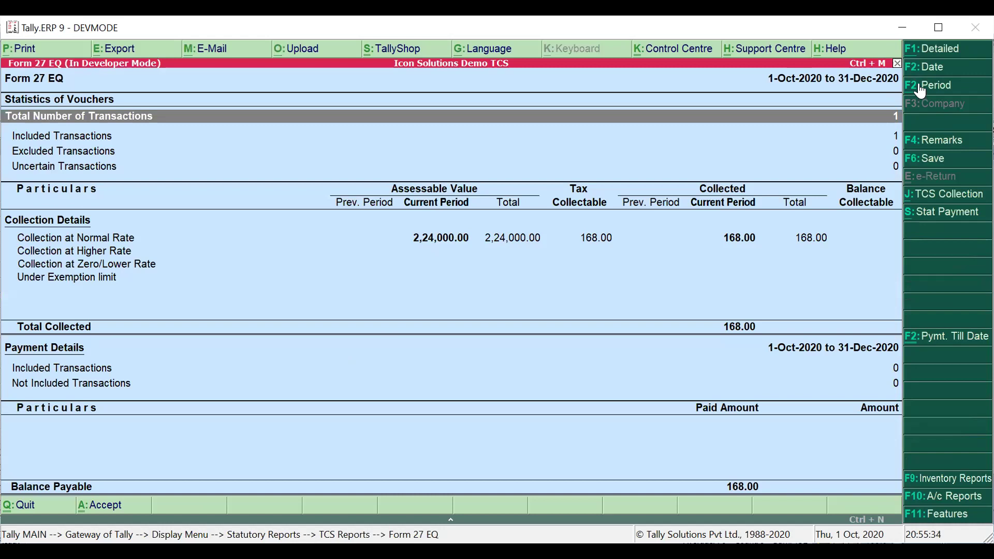
{"action": "left_click", "coordinate": [942, 85]}
{"action": "type", "text": "1"}
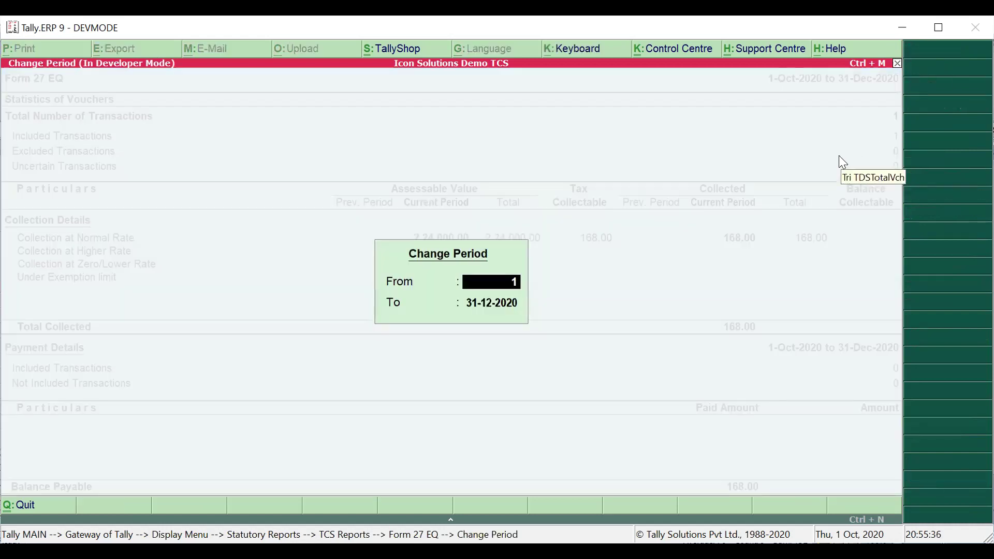
{"action": "type", "text": ".10.20"}
{"action": "key", "text": "Return"}
{"action": "type", "text": "31."}
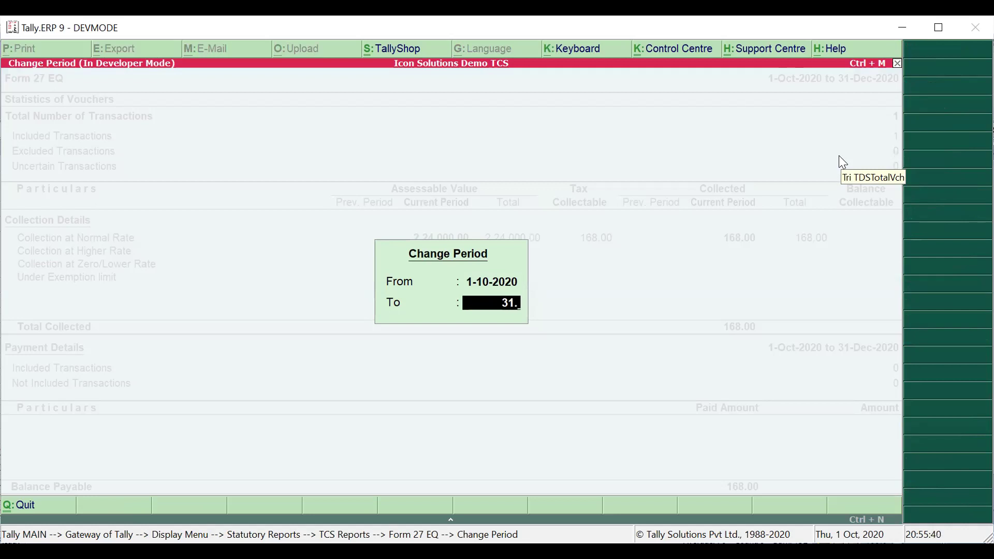
{"action": "type", "text": "10.20"}
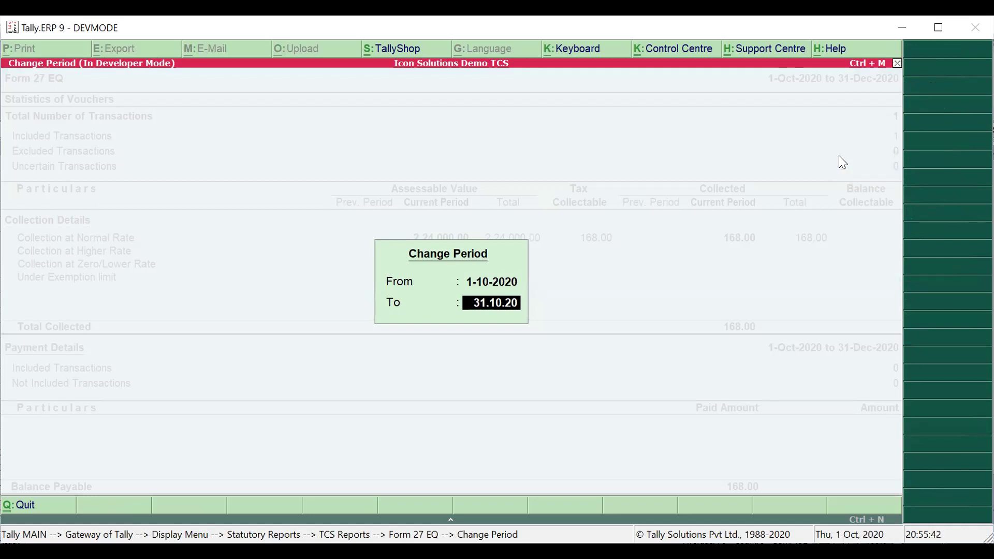
{"action": "key", "text": "Return"}
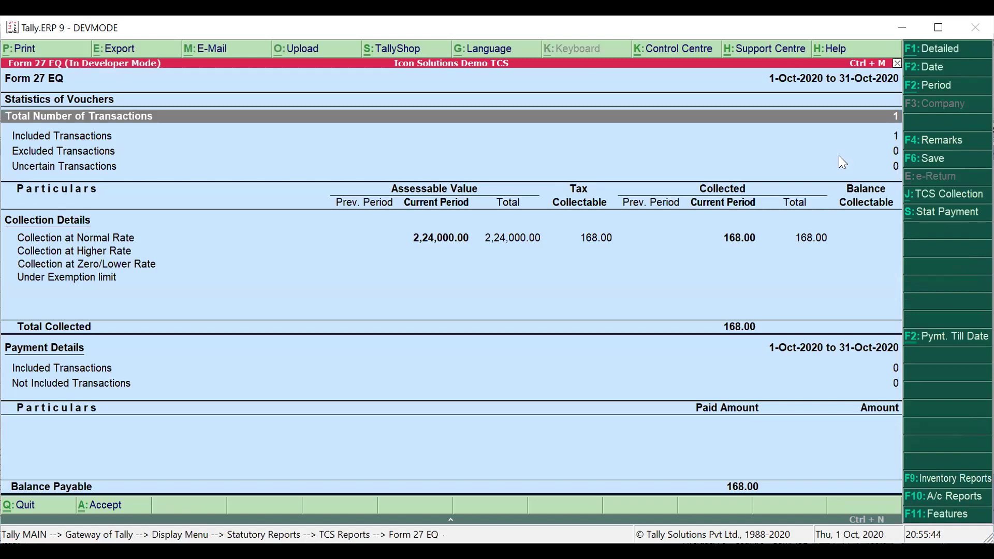
- Start a statutory payment from Form 27 EQ with tax type TCS for the period 1-10-2020 to 31-10-2020
{"action": "key", "text": "Down"}
{"action": "key", "text": "Down"}
{"action": "key", "text": "Down"}
{"action": "key", "text": "Down"}
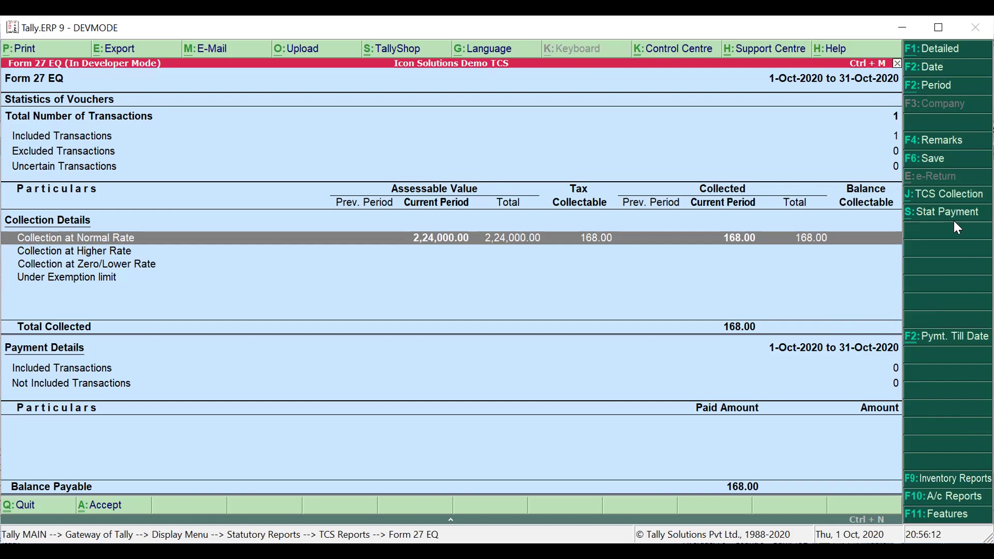
{"action": "left_click", "coordinate": [926, 220]}
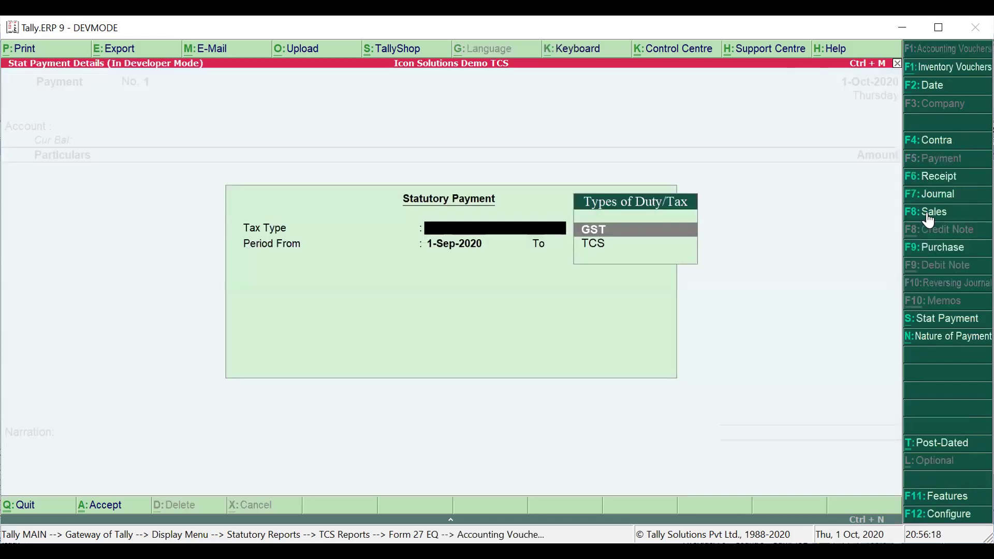
{"action": "key", "text": "Down"}
{"action": "key", "text": "Return"}
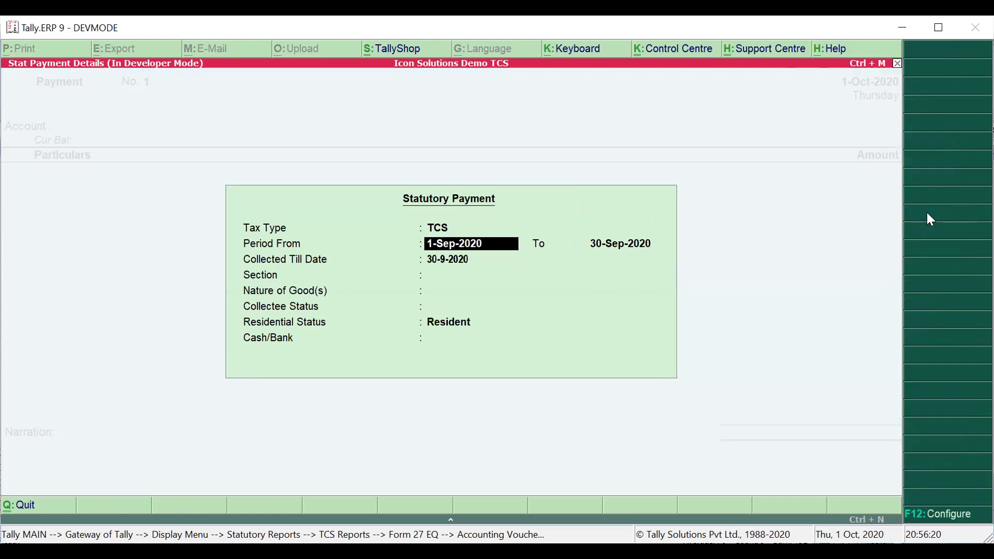
{"action": "type", "text": "1.10.20"}
{"action": "key", "text": "Return"}
{"action": "type", "text": "31.10.20"}
{"action": "key", "text": "Return"}
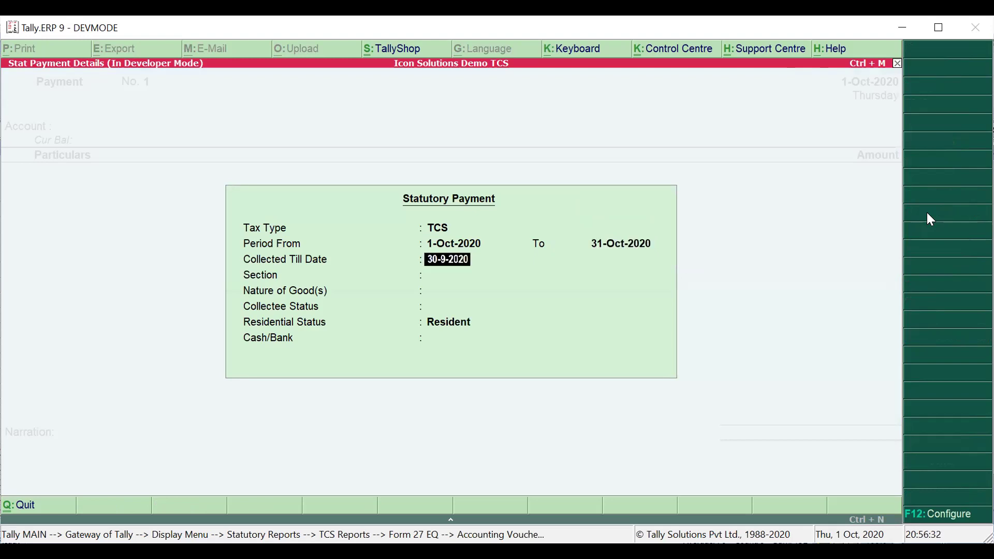
- Set the statutory payment's Collected Till Date to 1-10-2020
{"action": "type", "text": "1.10."}
{"action": "key", "text": "BackSpace"}
{"action": "key", "text": "BackSpace"}
{"action": "key", "text": "BackSpace"}
{"action": "key", "text": "BackSpace"}
{"action": "key", "text": "BackSpace"}
{"action": "type", "text": "1.10.2"}
{"action": "type", "text": "0"}
{"action": "key", "text": "Return"}
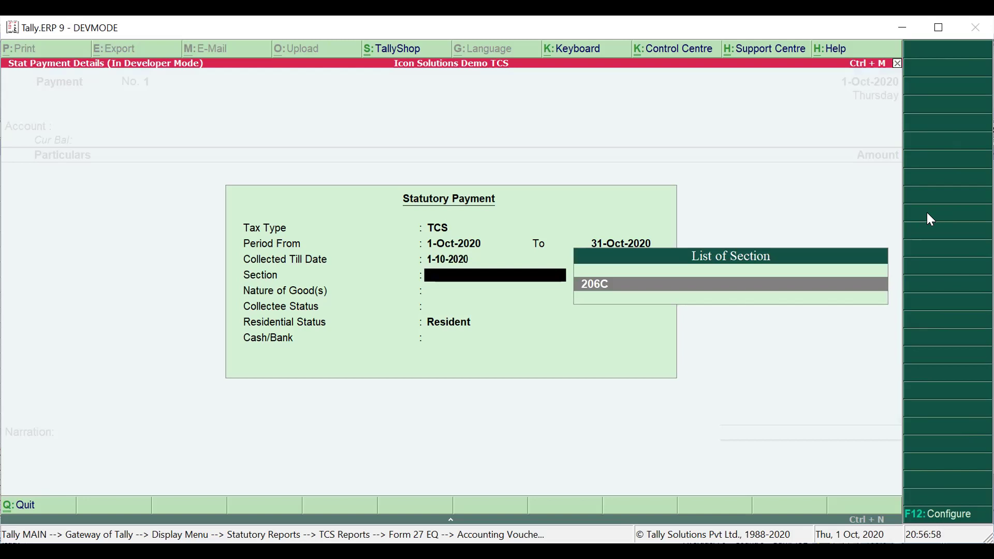
- Fill the statutory payment with section 206C, nature SALE OF GOODS, collectee status Company, residential status Resident and bank HDFC
{"action": "key", "text": "Return"}
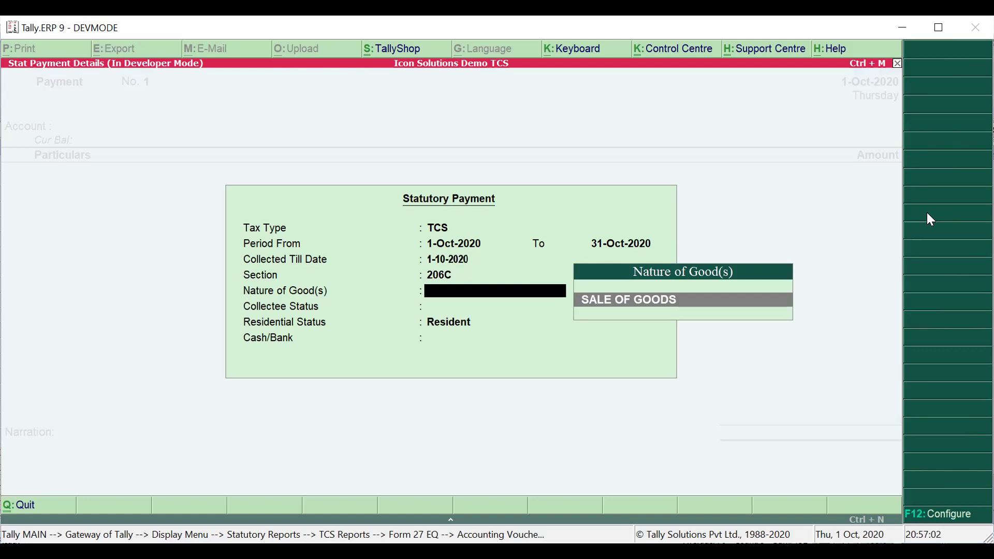
{"action": "key", "text": "Return"}
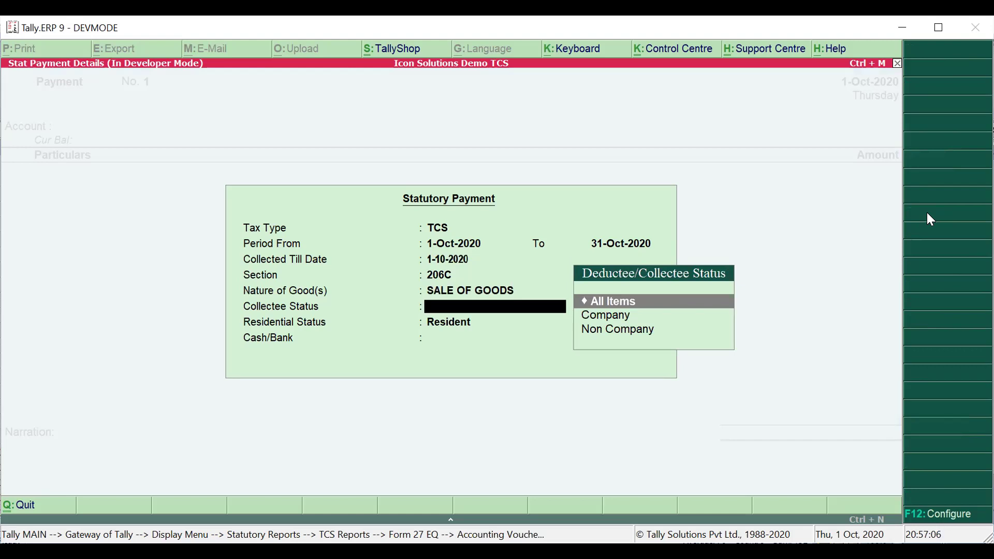
{"action": "key", "text": "Down"}
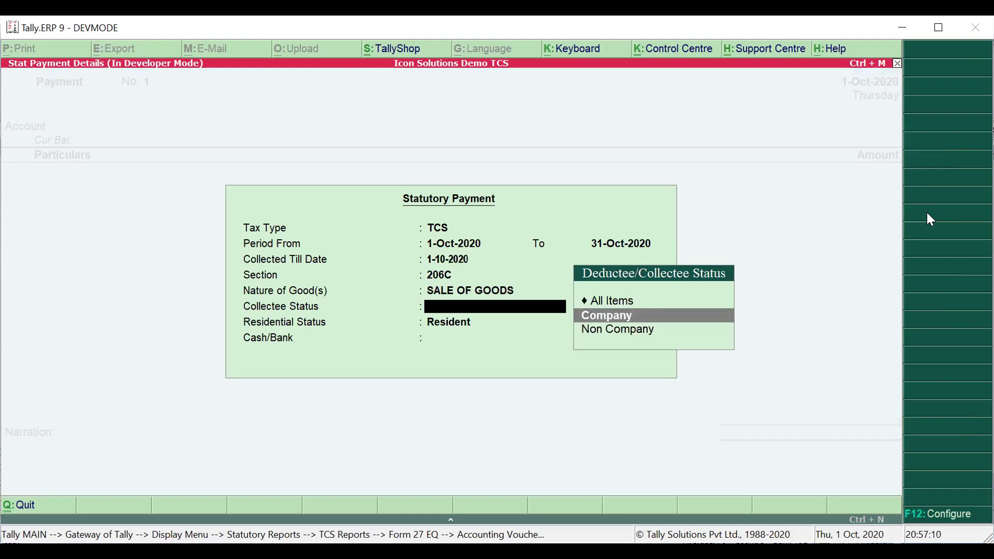
{"action": "key", "text": "Return"}
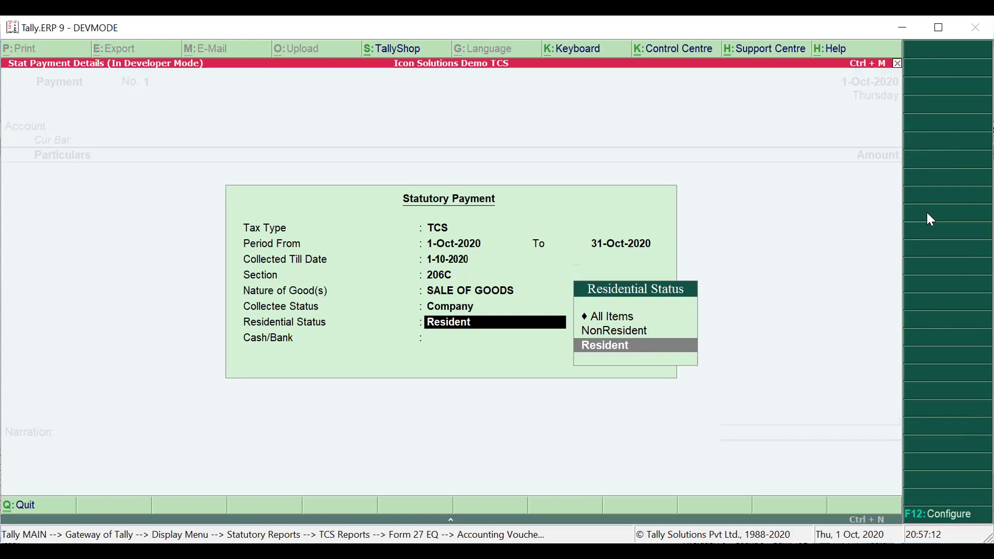
{"action": "key", "text": "Return"}
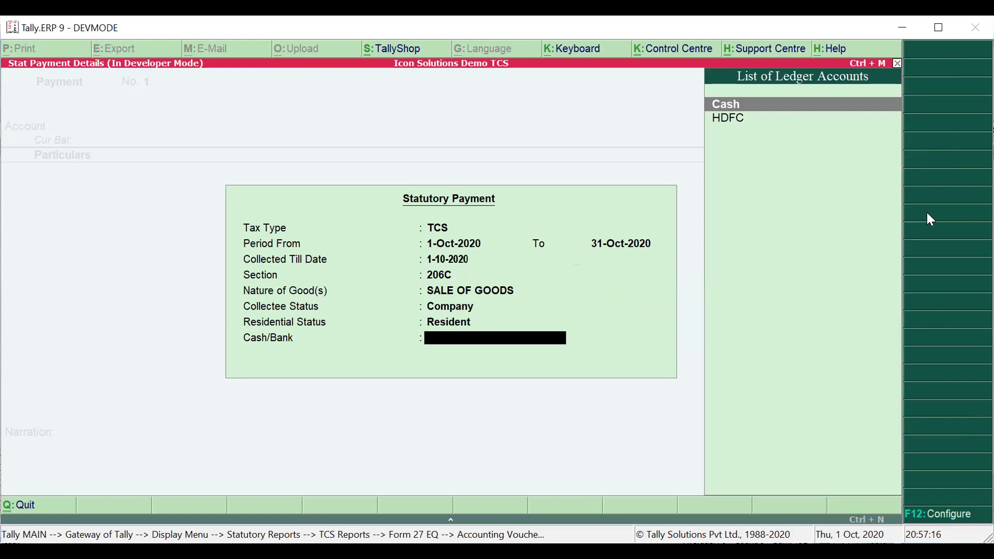
{"action": "key", "text": "Down"}
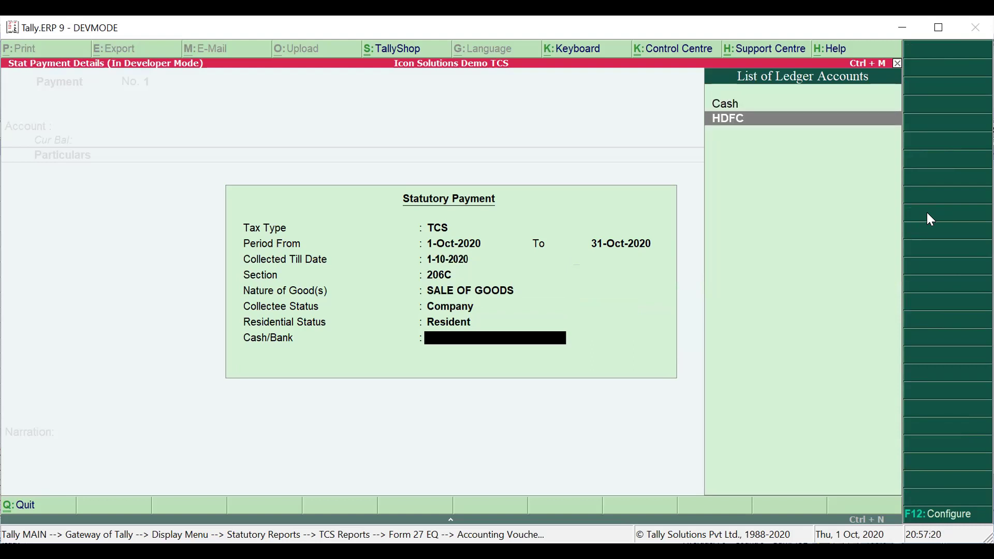
{"action": "key", "text": "Return"}
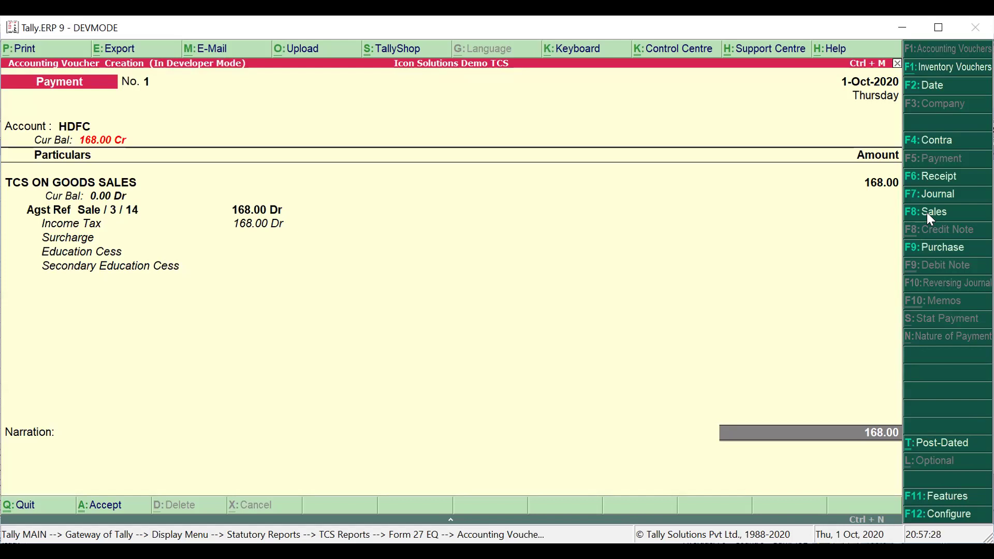
- Allocate the HDFC payment as an e-Fund Transfer with bank Not Applicable and save the payment voucher
{"action": "key", "text": "Return"}
{"action": "key", "text": "BackSpace"}
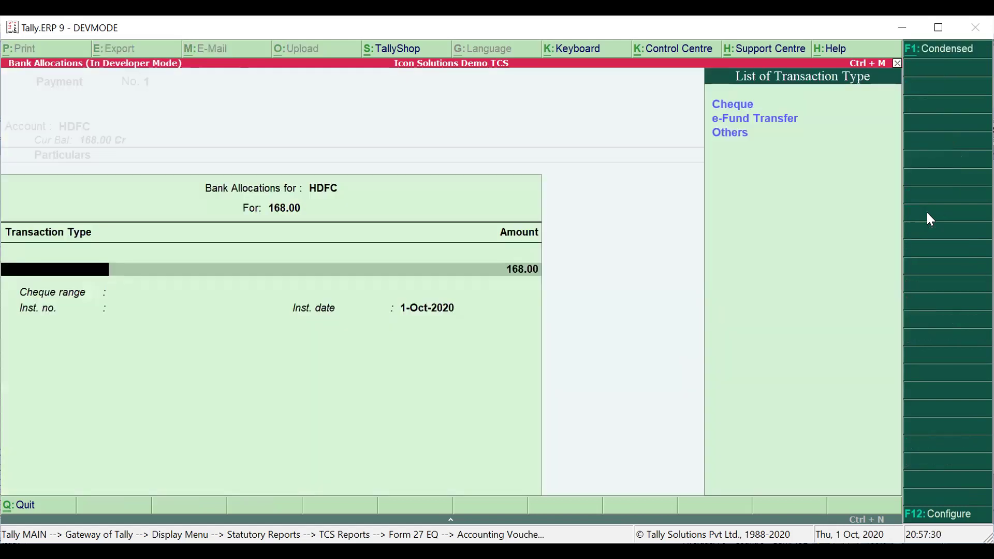
{"action": "key", "text": "Down"}
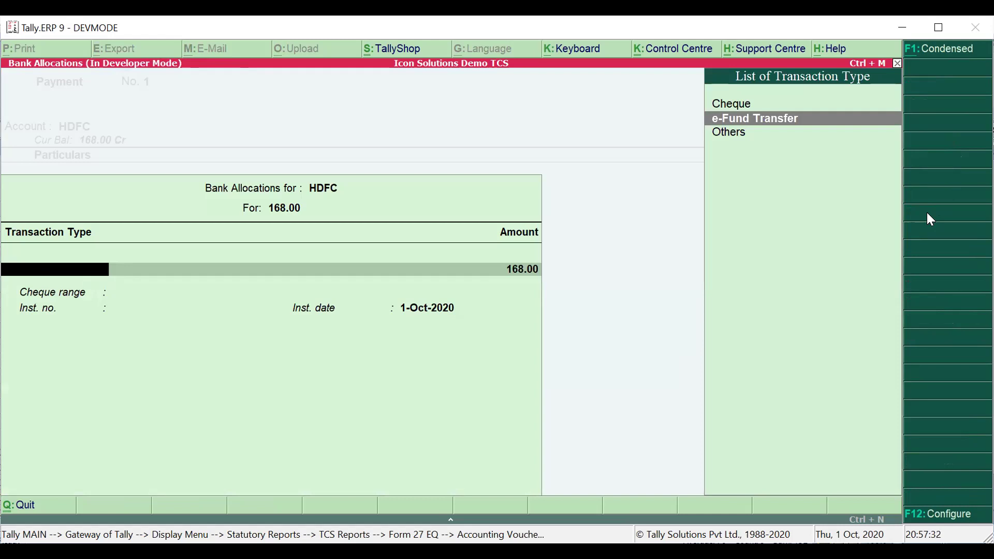
{"action": "key", "text": "Return"}
{"action": "key", "text": "Return"}
{"action": "key", "text": "Return"}
{"action": "key", "text": "Return"}
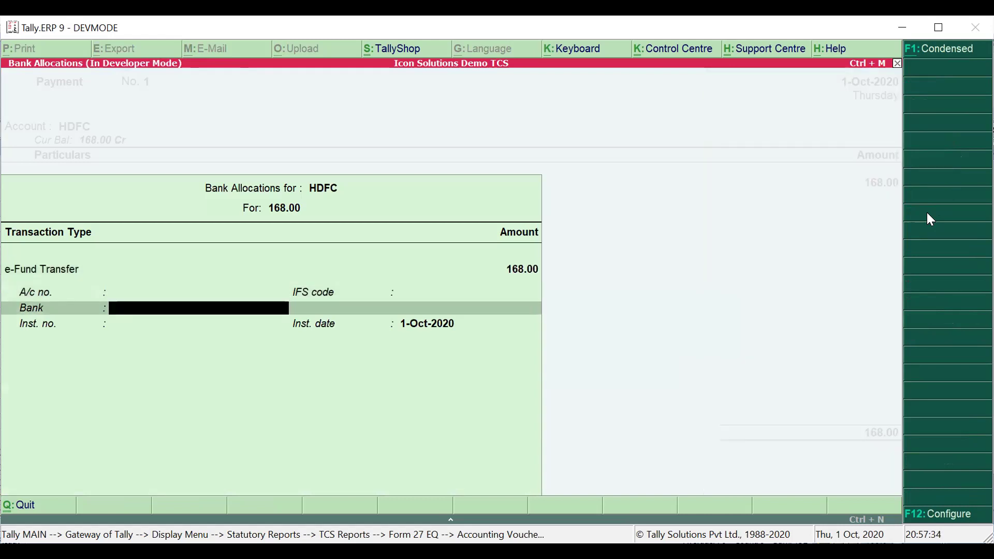
{"action": "key", "text": "Return"}
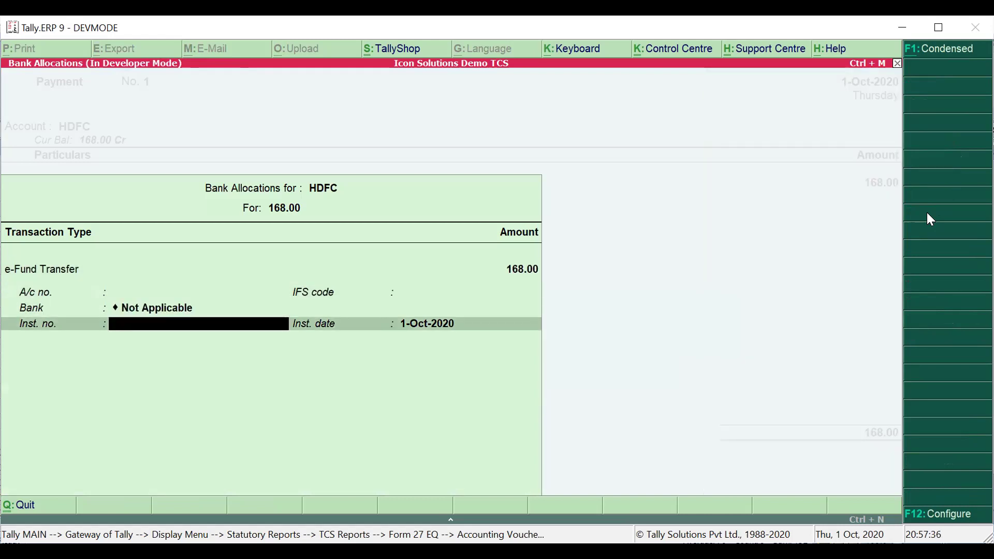
{"action": "key", "text": "Return"}
{"action": "key", "text": "Return"}
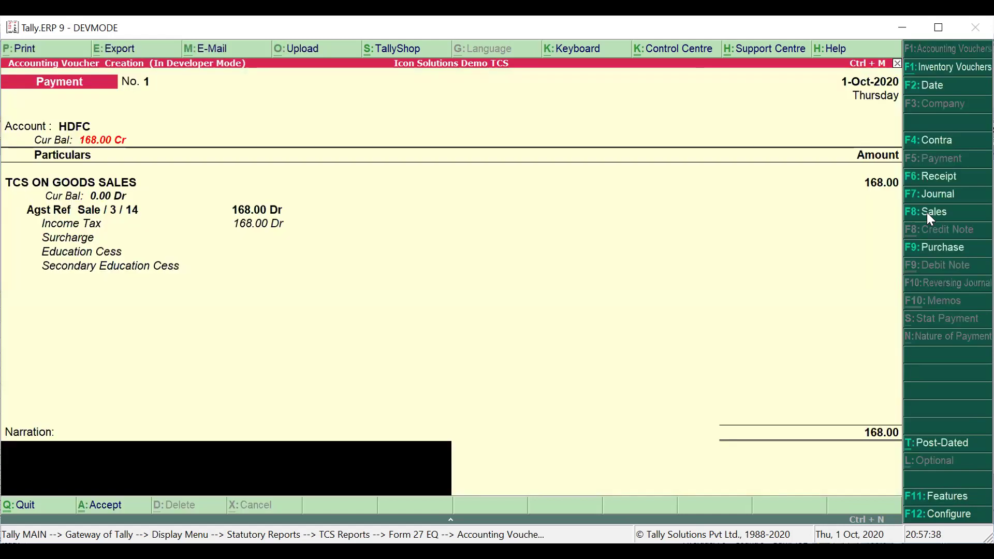
{"action": "key", "text": "Return"}
{"action": "key", "text": "Return"}
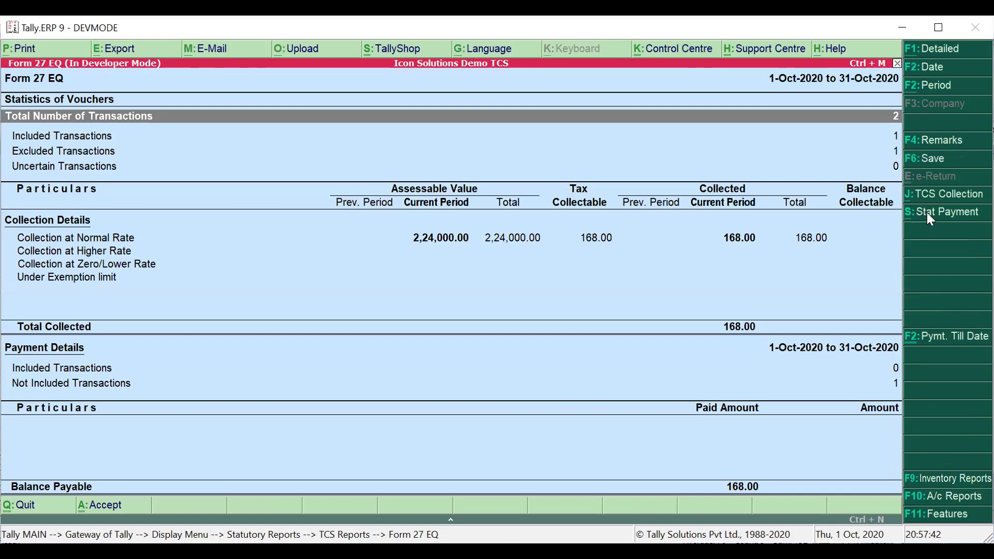
- Close the Form 27 EQ report and return to the Gateway of Tally
{"action": "key", "text": "Escape"}
{"action": "key", "text": "Escape"}
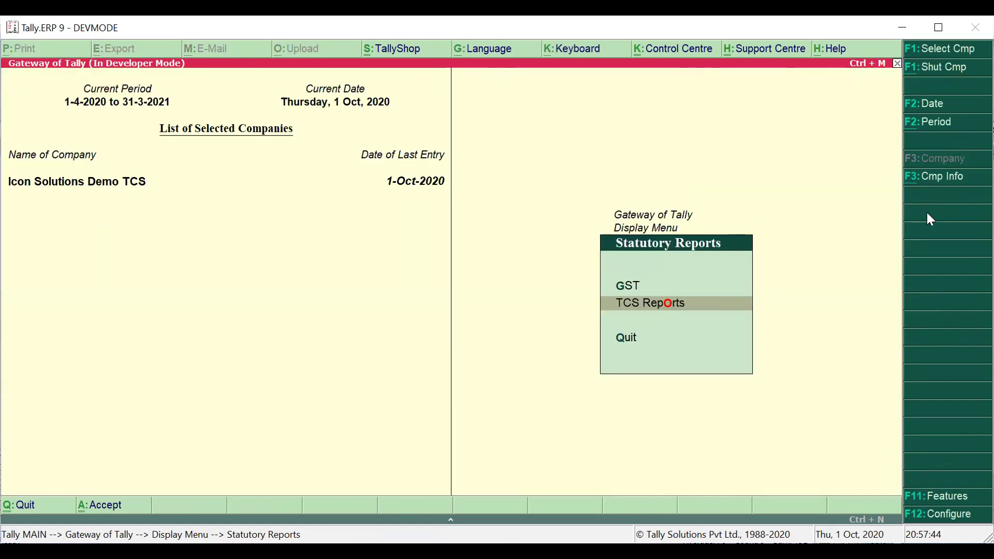
{"action": "key", "text": "Escape"}
{"action": "key", "text": "Escape"}
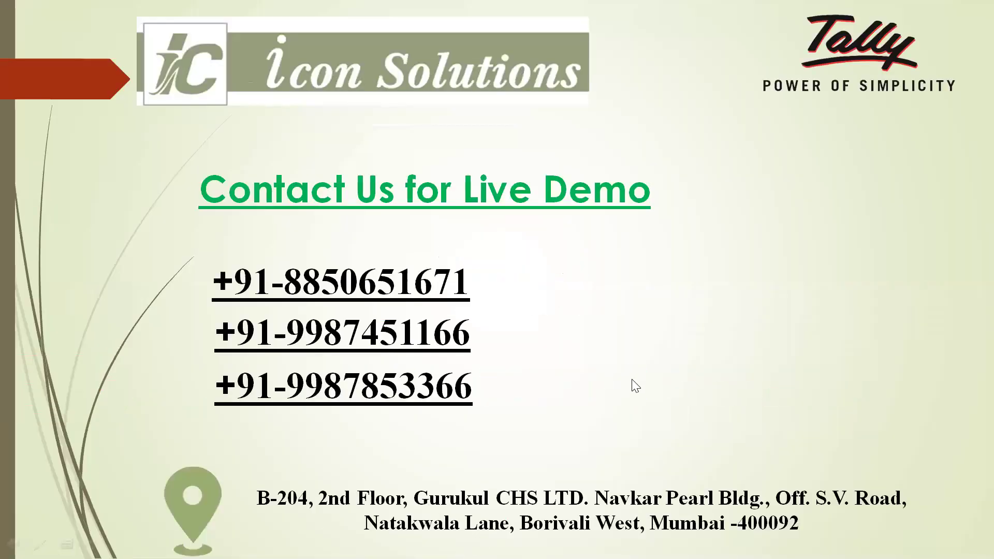
{"action": "left_click", "coordinate": [636, 385]}
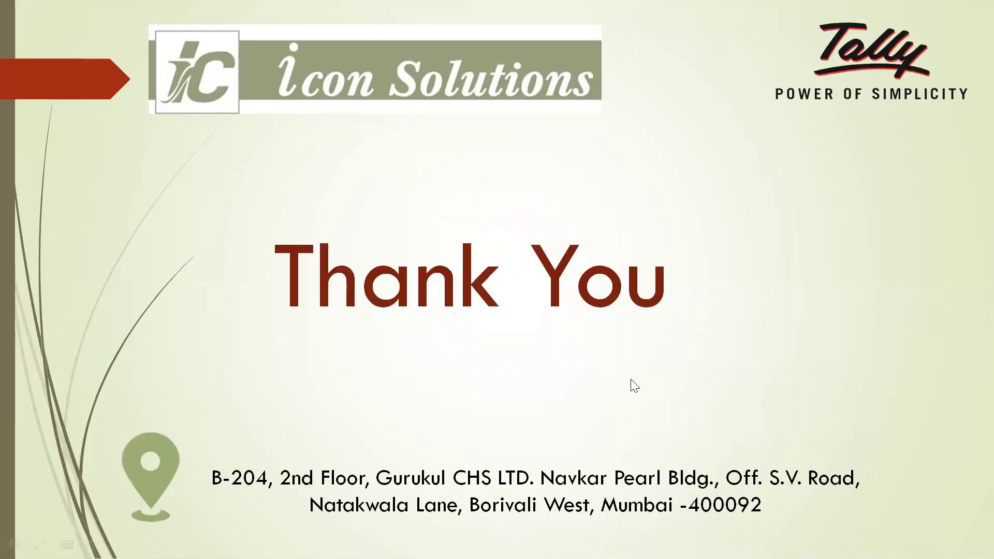